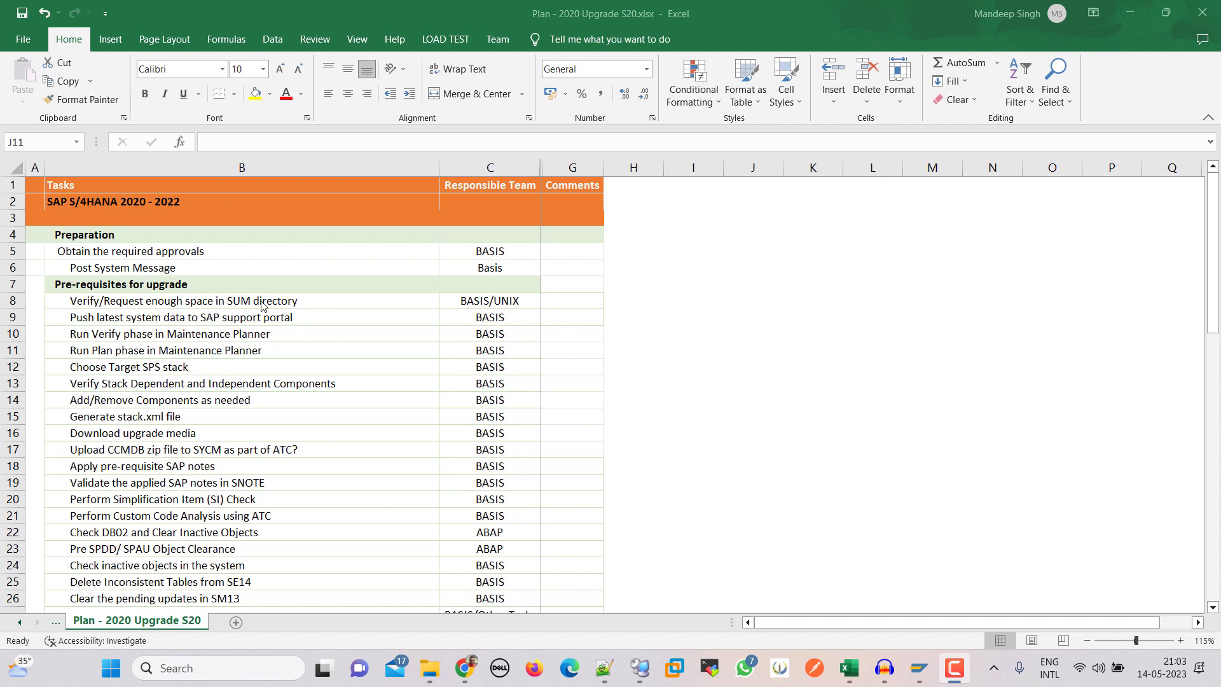
Walk through the prerequisite tasks from B8 down, from SUM directory space to Download upgrade media
left_click(111, 304)
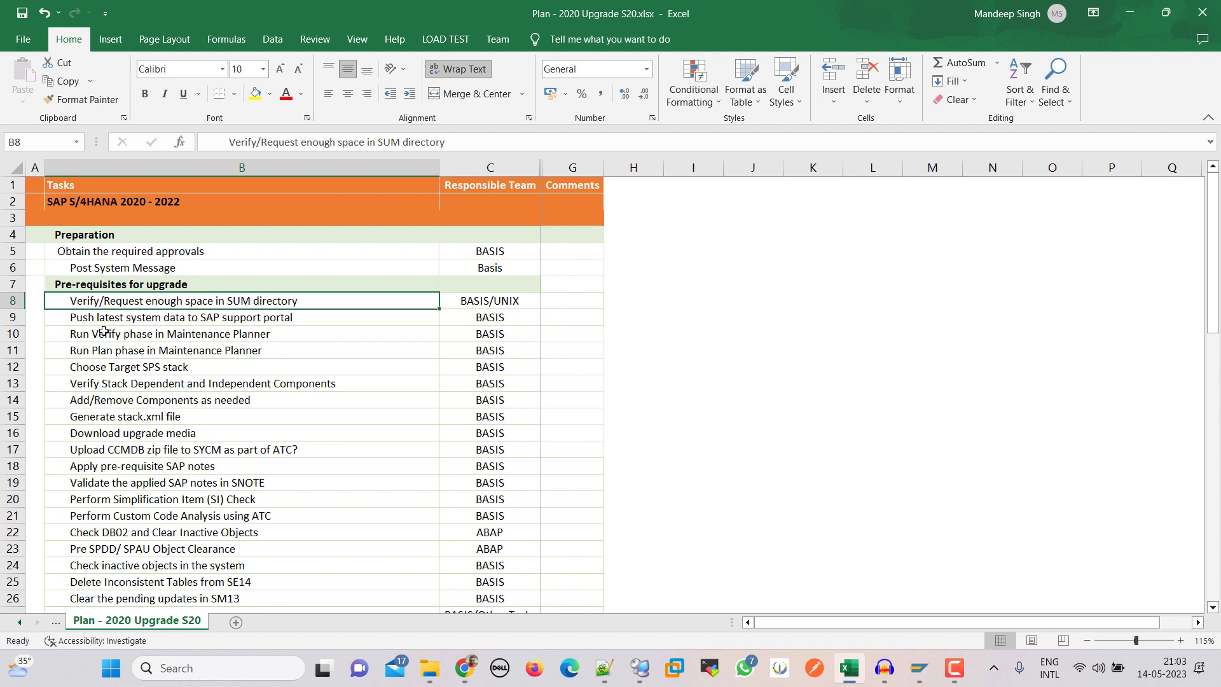
left_click_drag(111, 300, 191, 434)
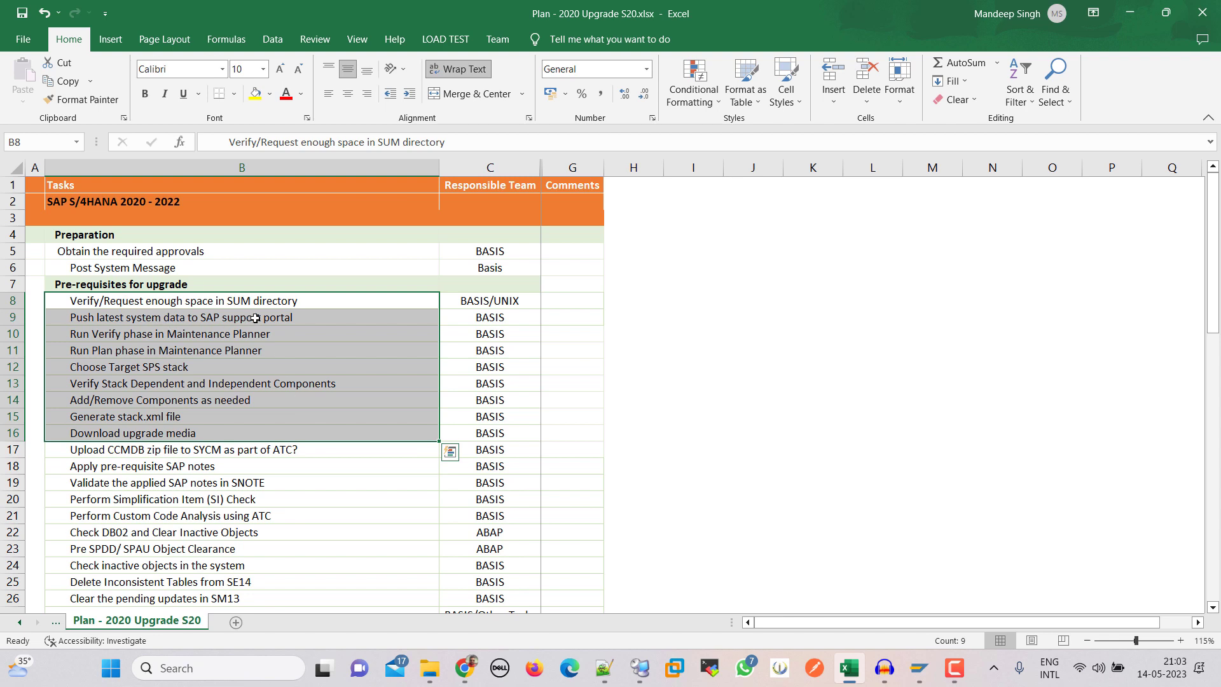
left_click(137, 316)
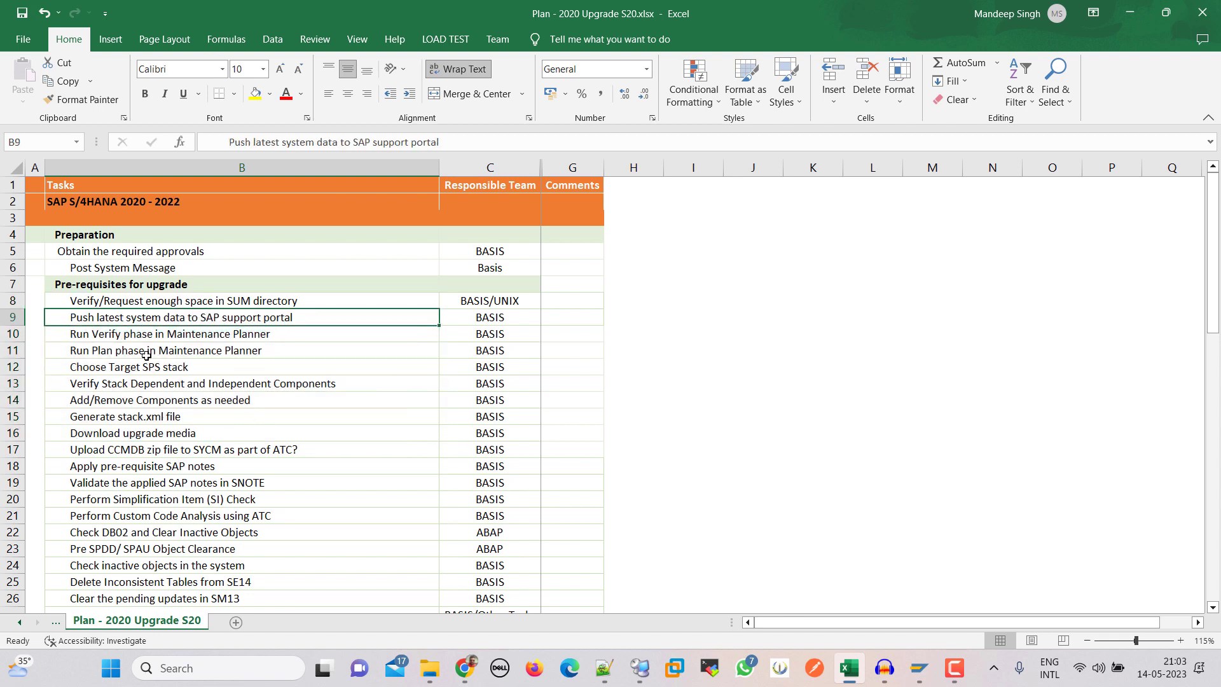
left_click(183, 339)
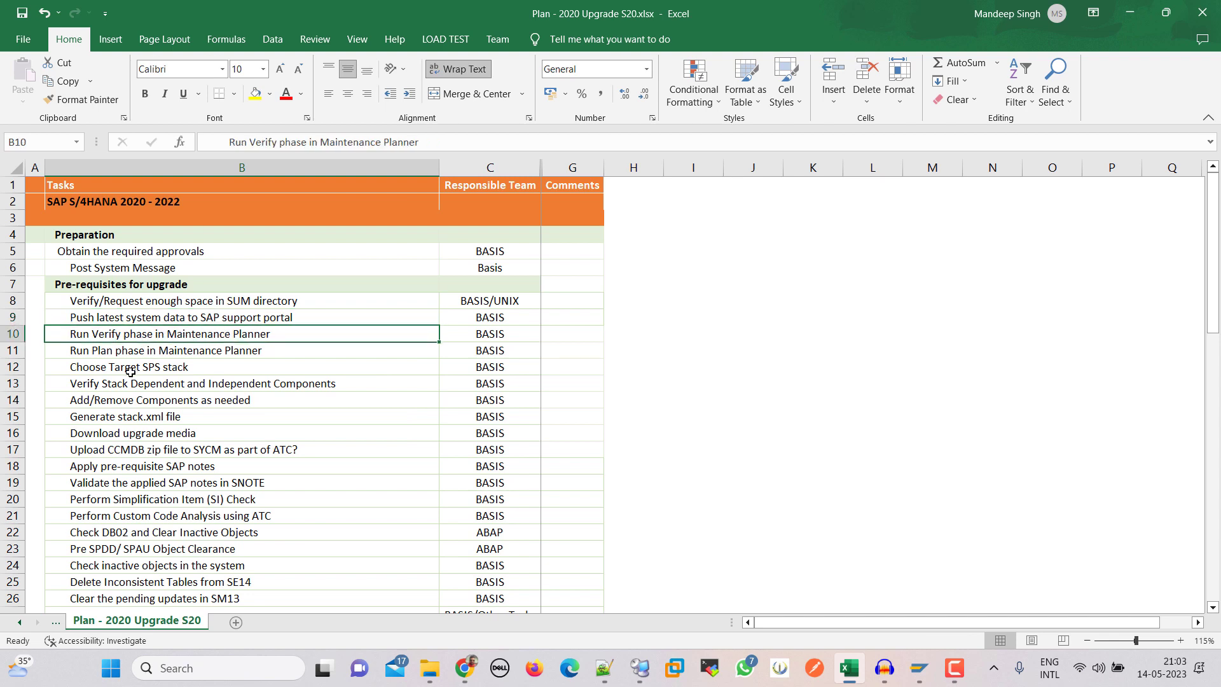
left_click(176, 351)
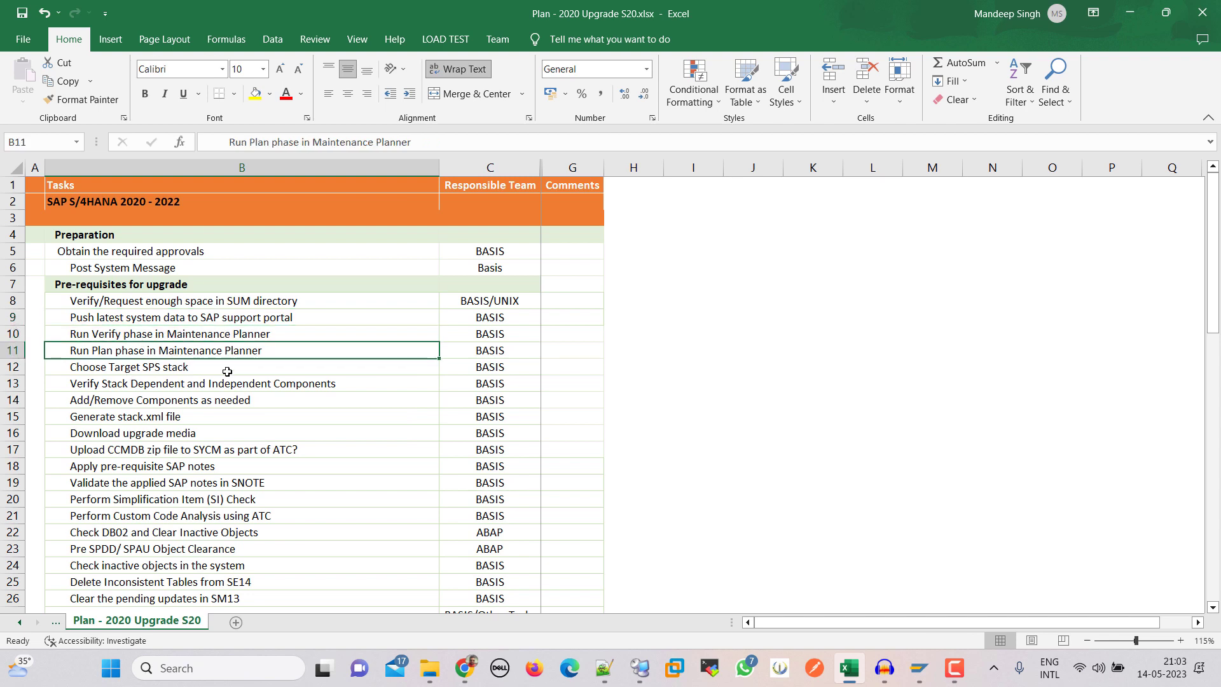
left_click(145, 372)
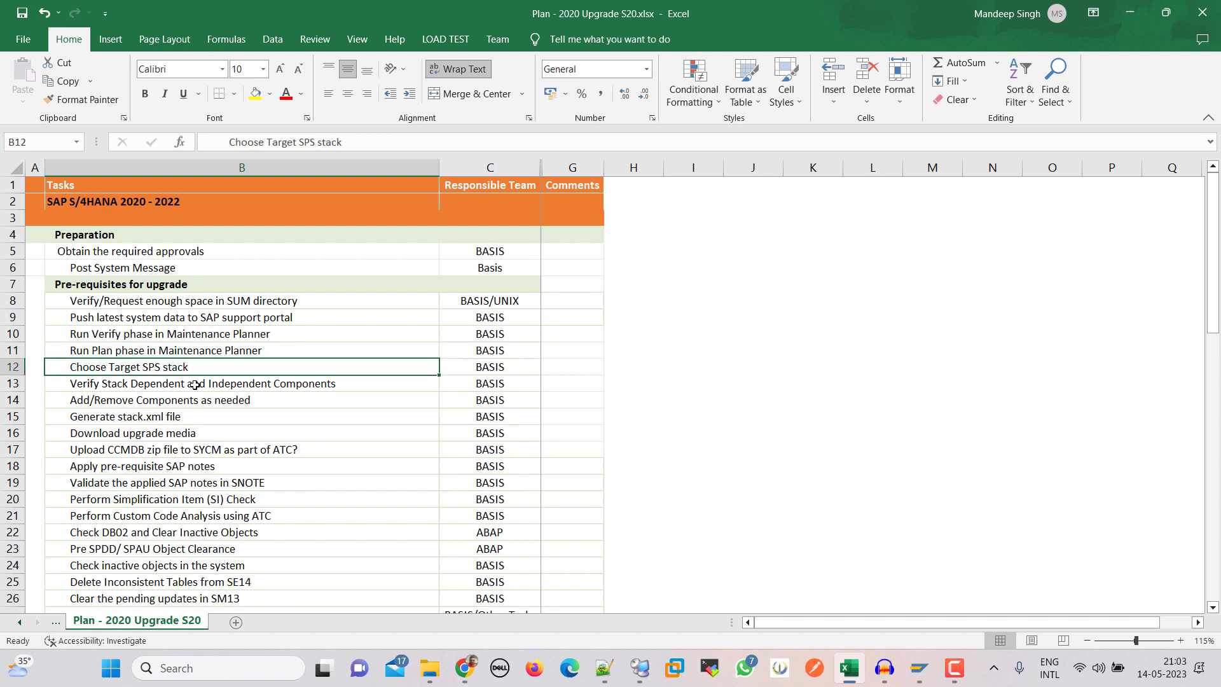
left_click(113, 388)
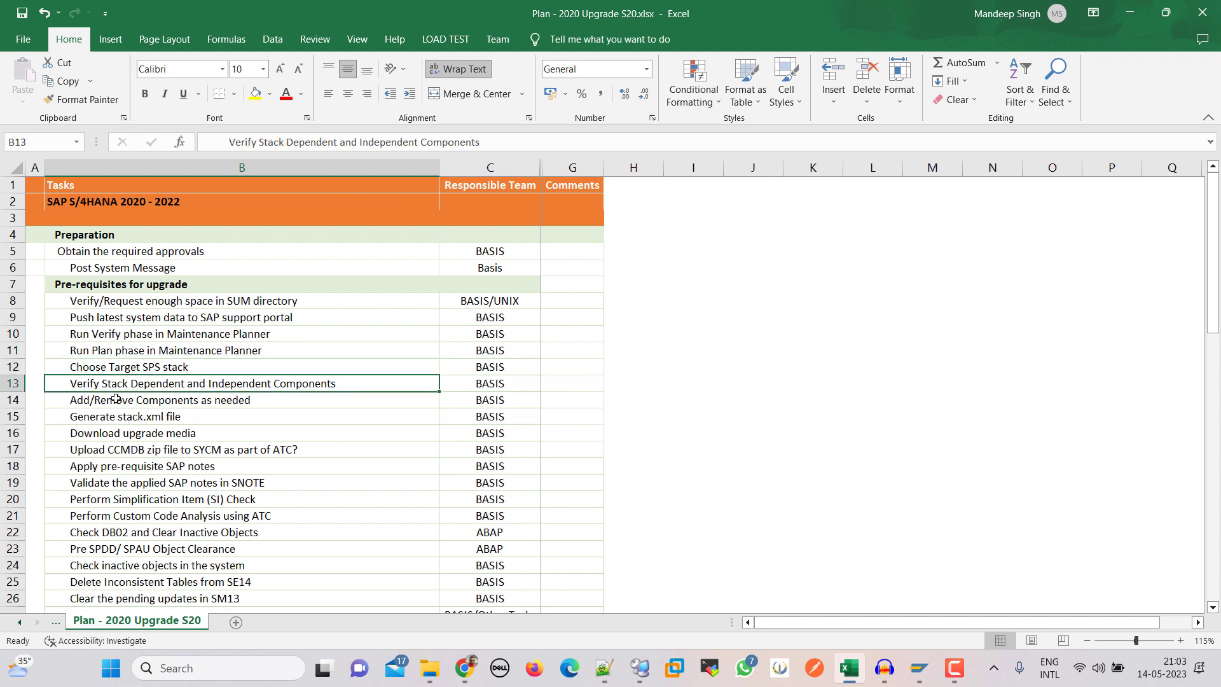
left_click(258, 401)
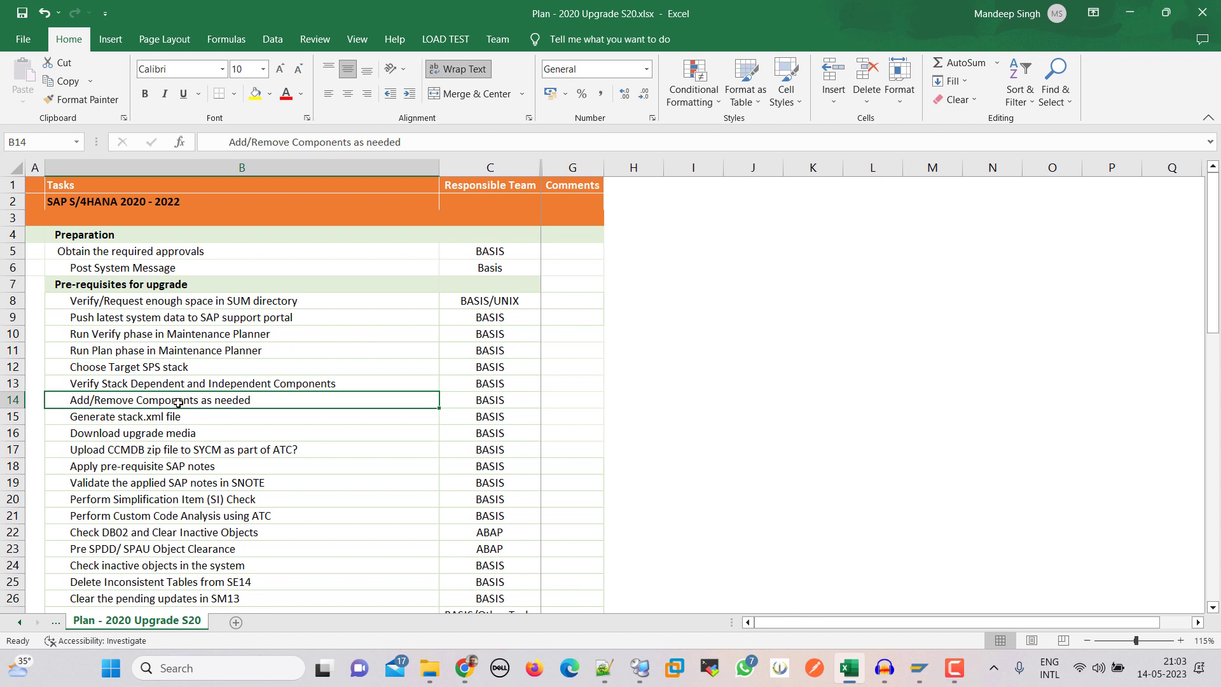
left_click(225, 419)
left_click(135, 433)
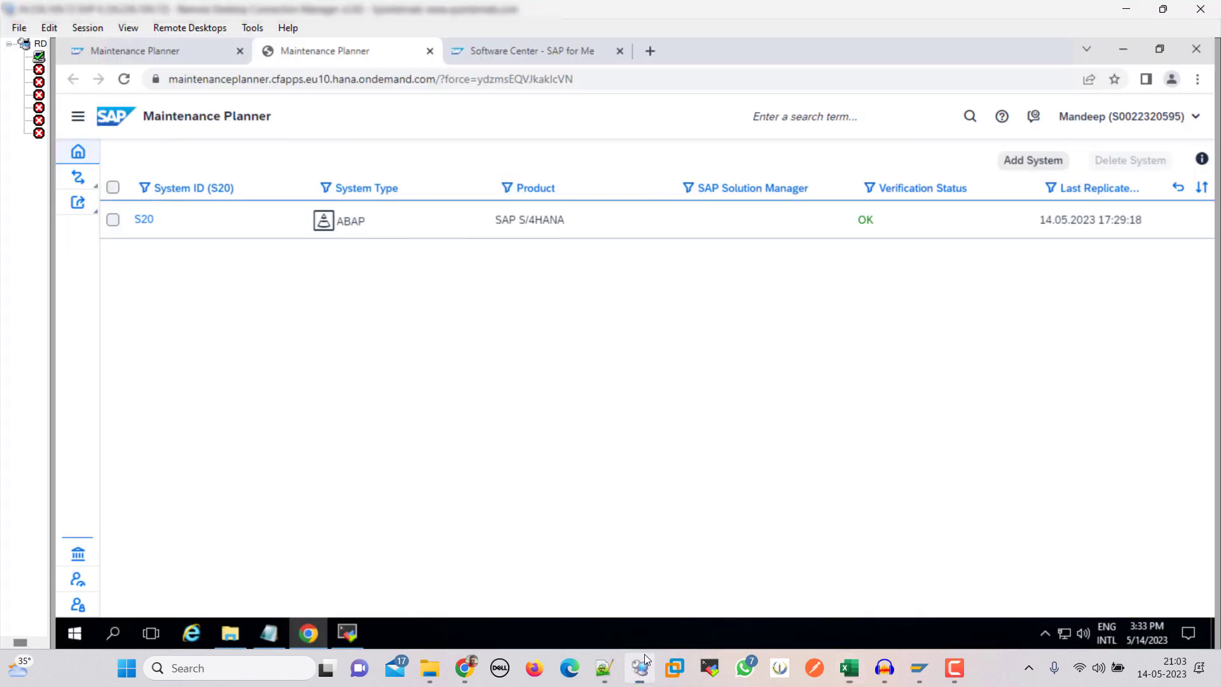
In MobaXterm's df -h output, check /usr/sap/SUM has 300G free, then return to Maintenance Planner
left_click(639, 668)
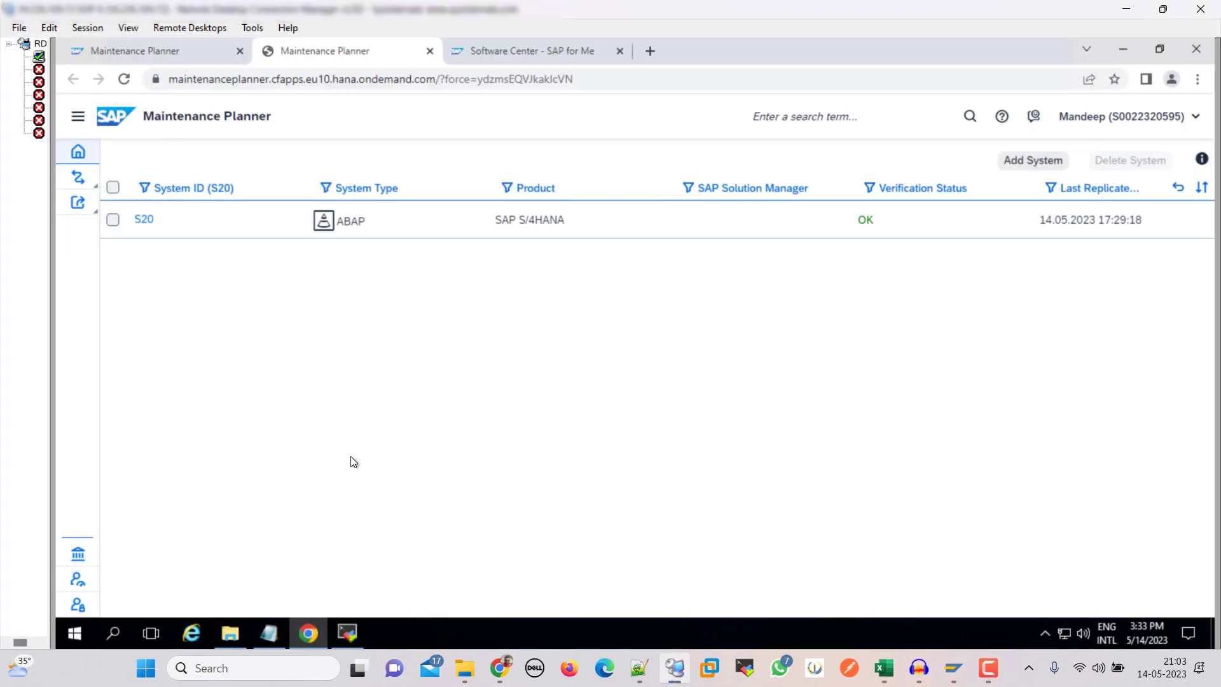
left_click(348, 633)
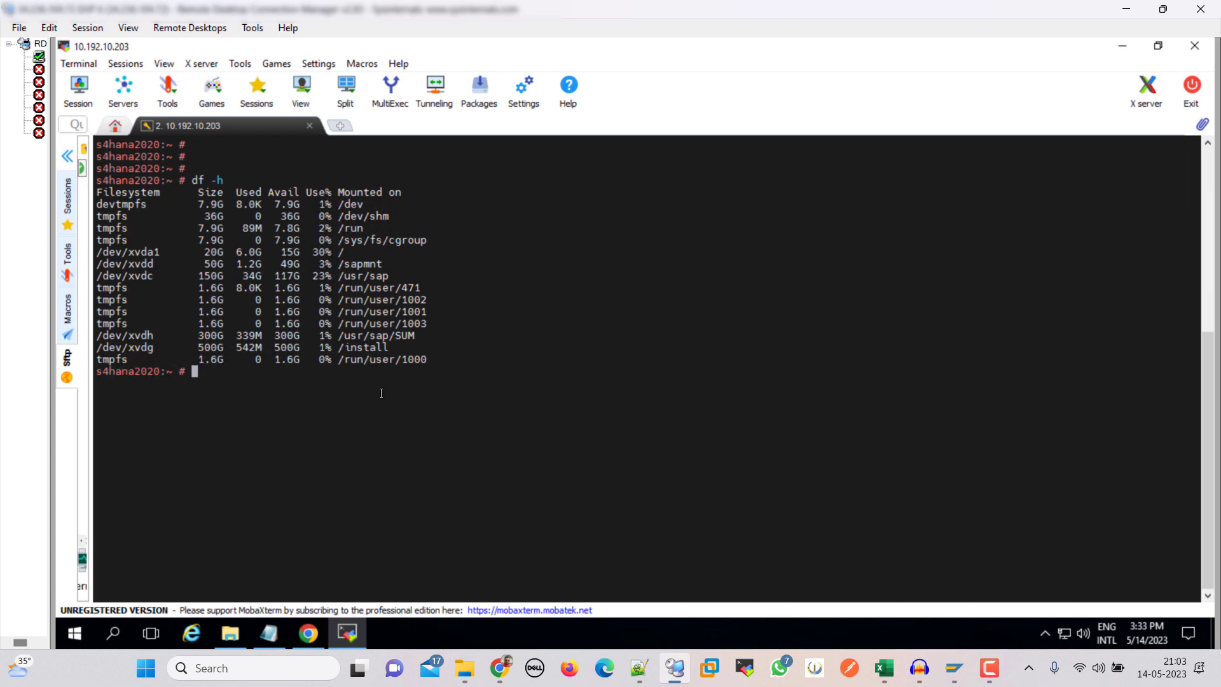
double_click(386, 335)
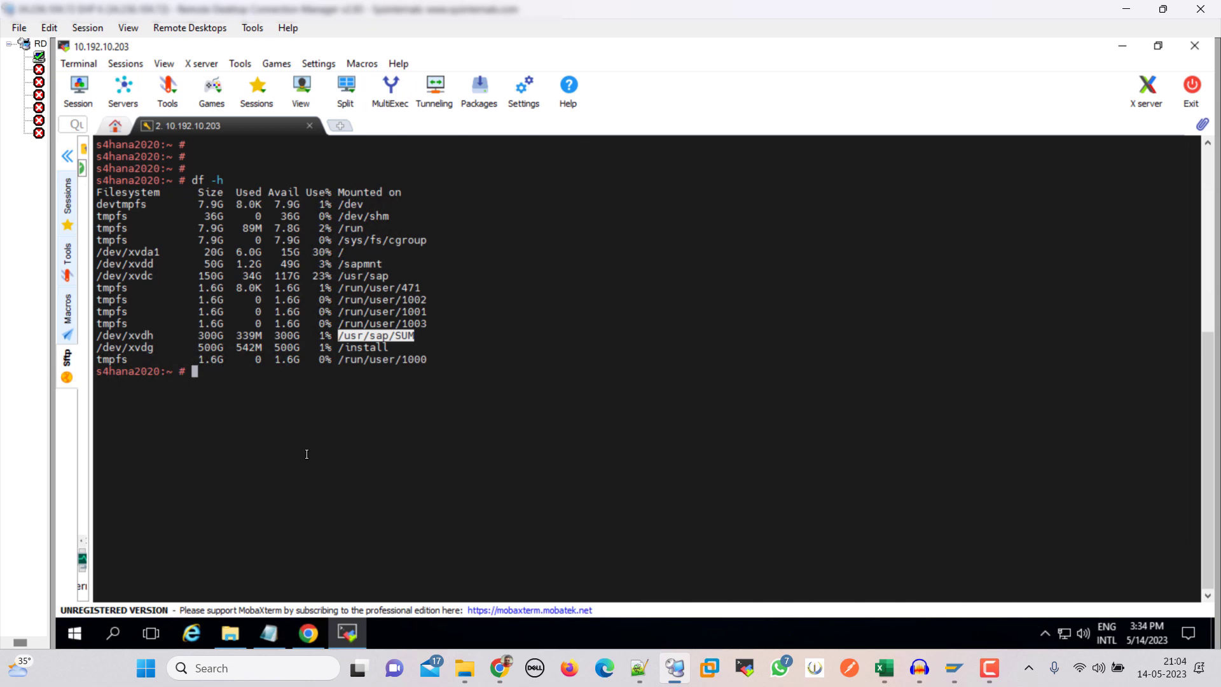
left_click(311, 635)
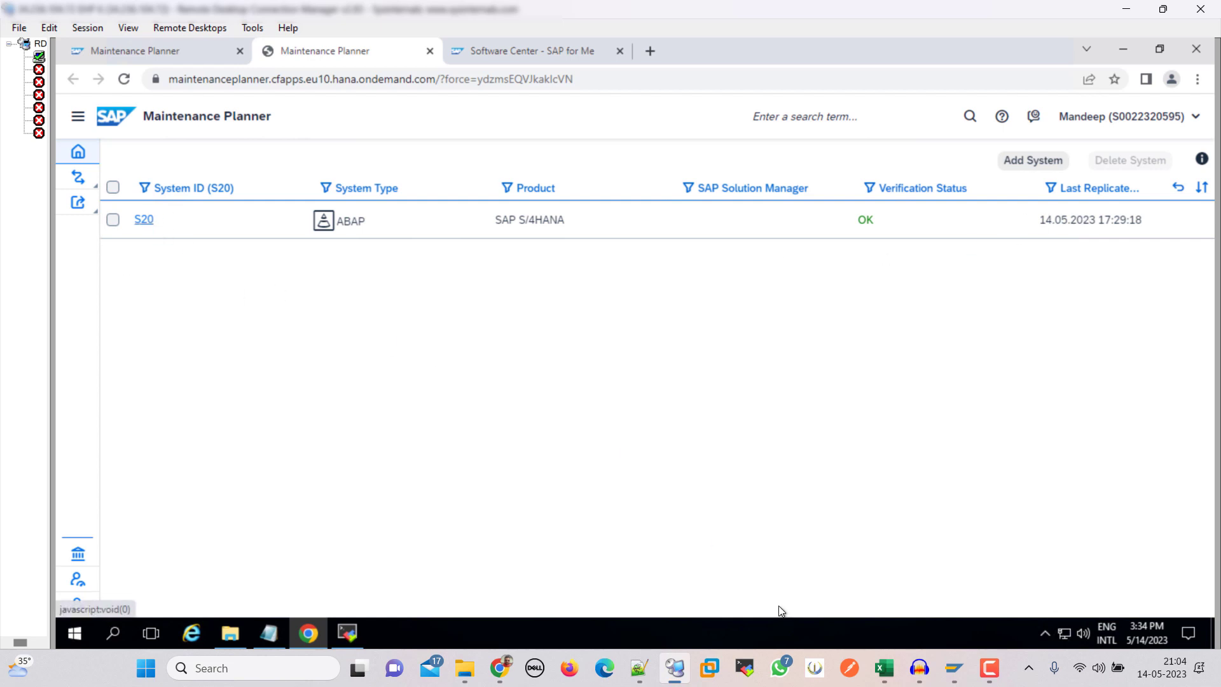
Under System > Status, confirm the installed product is S4HANA ON PREMISE 2020 at SP stack 02
mouse_move(954, 668)
left_click(948, 574)
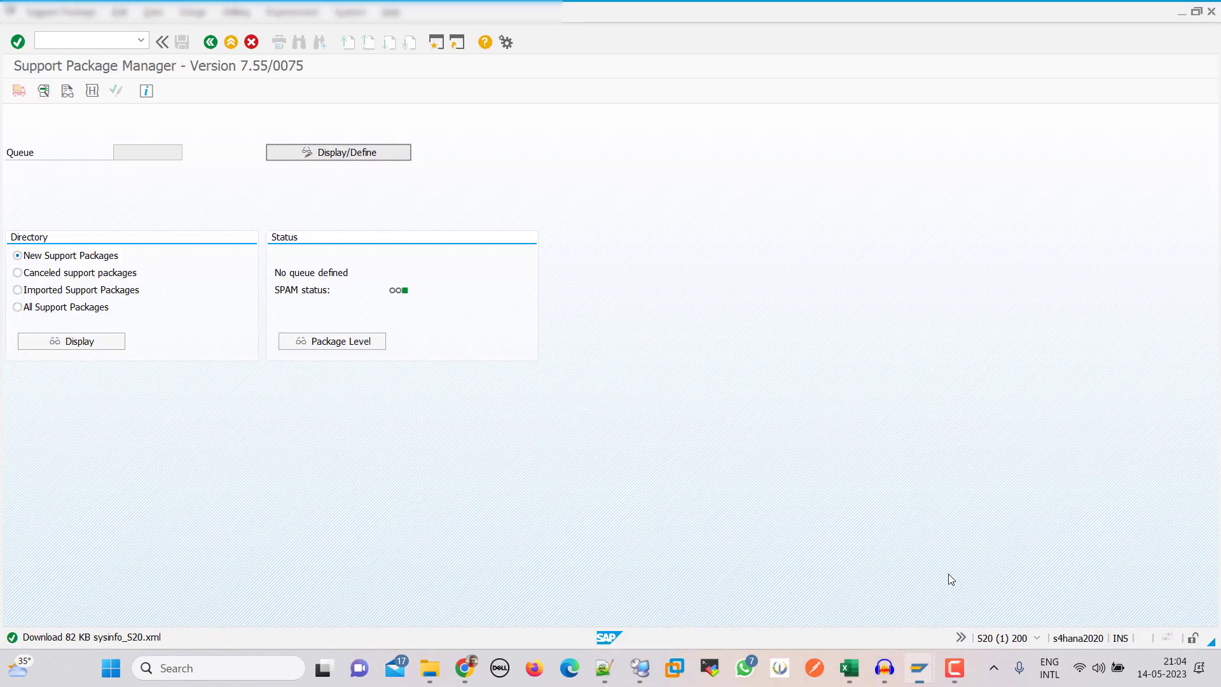
left_click(210, 42)
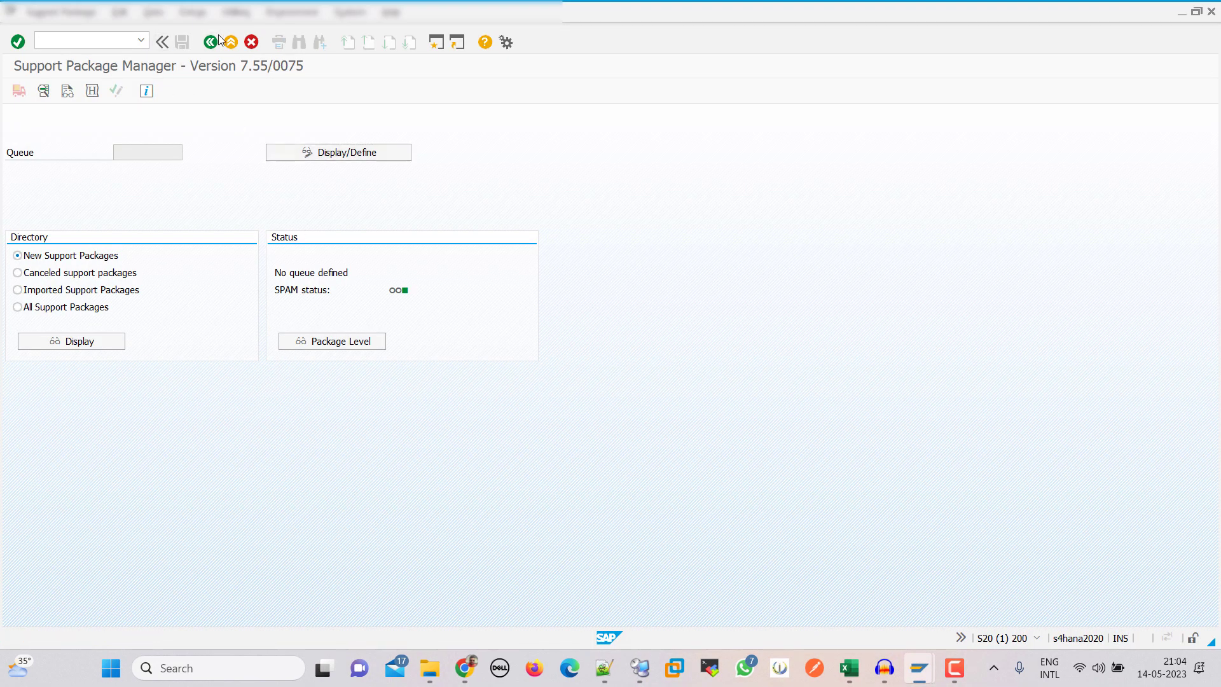
left_click(208, 11)
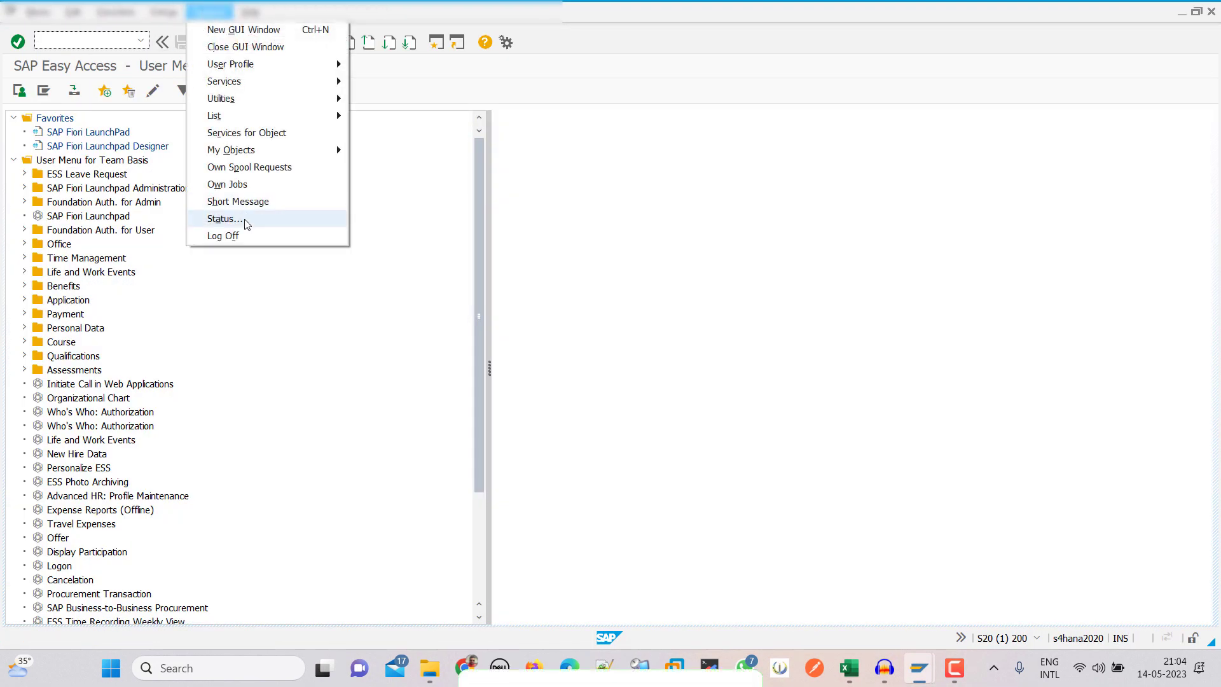
left_click(242, 224)
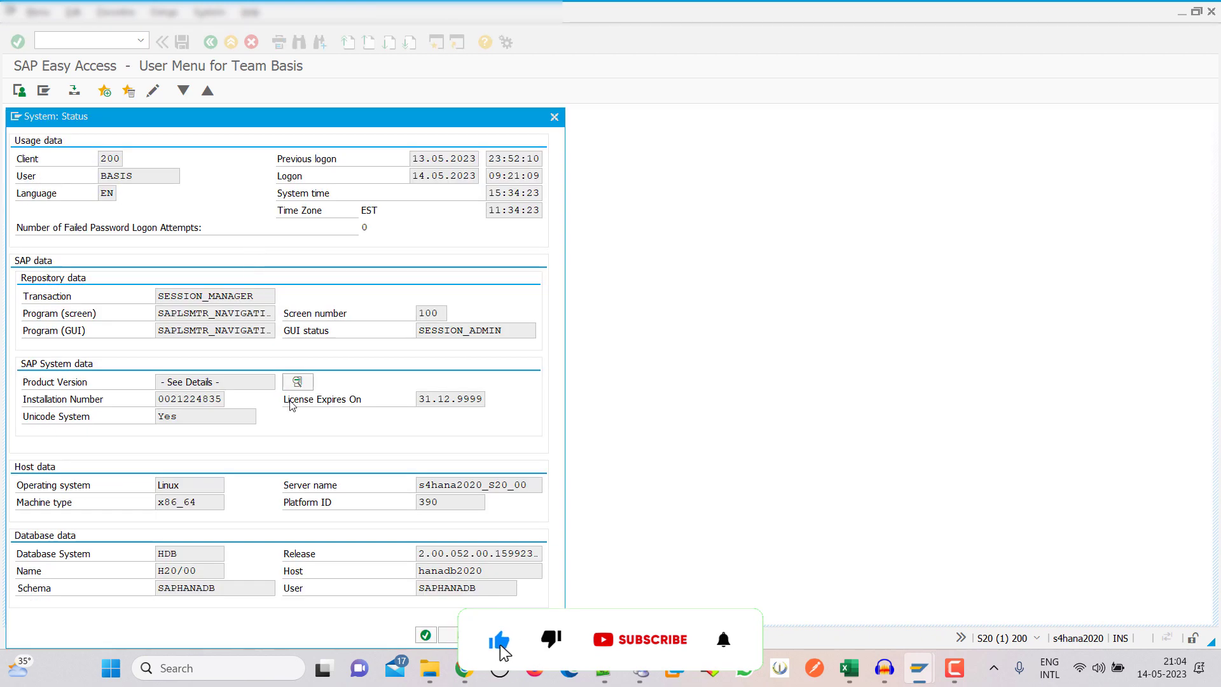
left_click(297, 382)
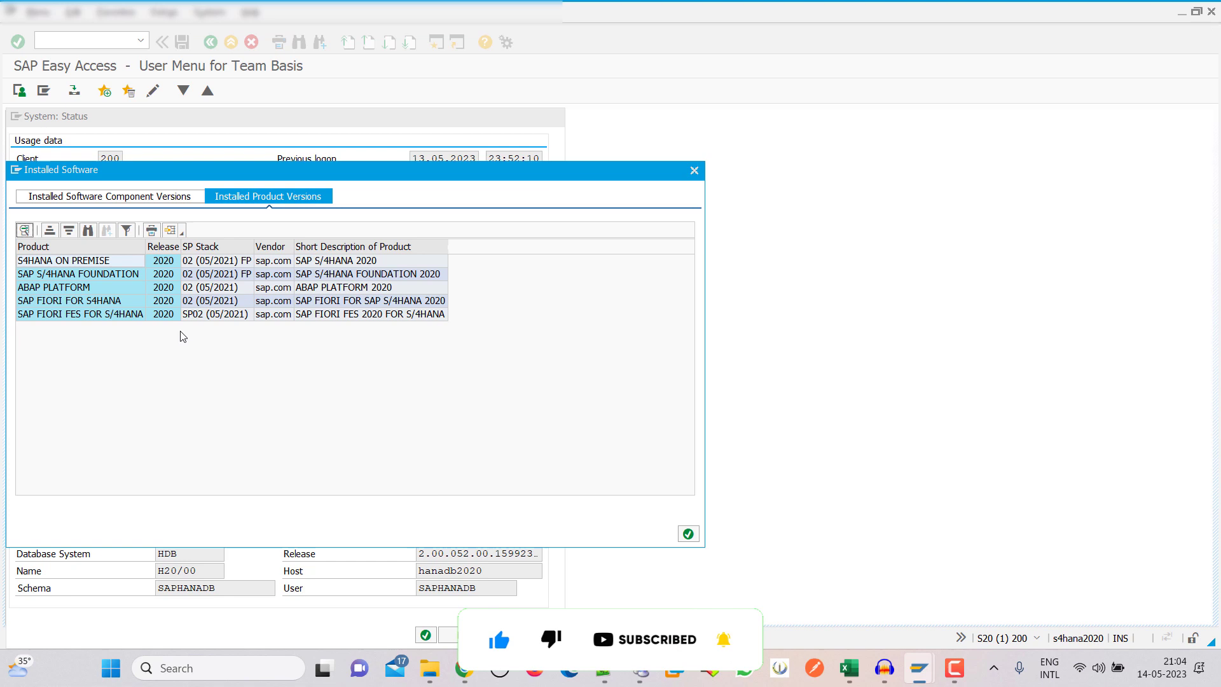
left_click(172, 266)
left_click(211, 263)
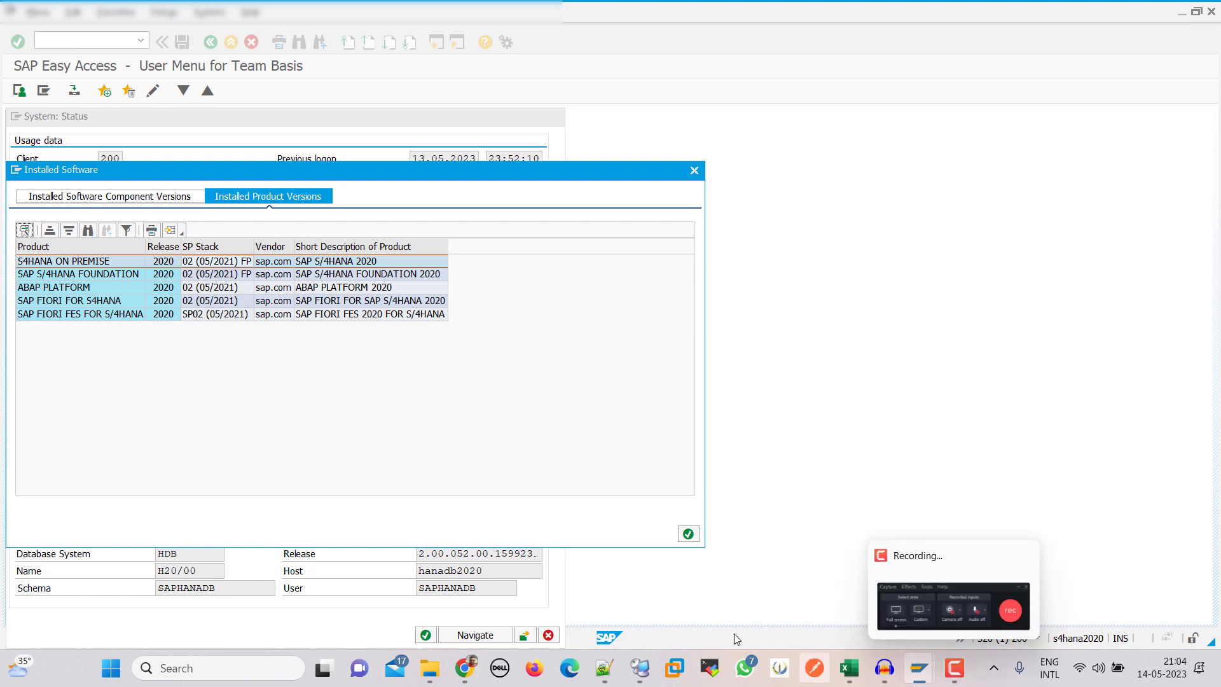
left_click(639, 668)
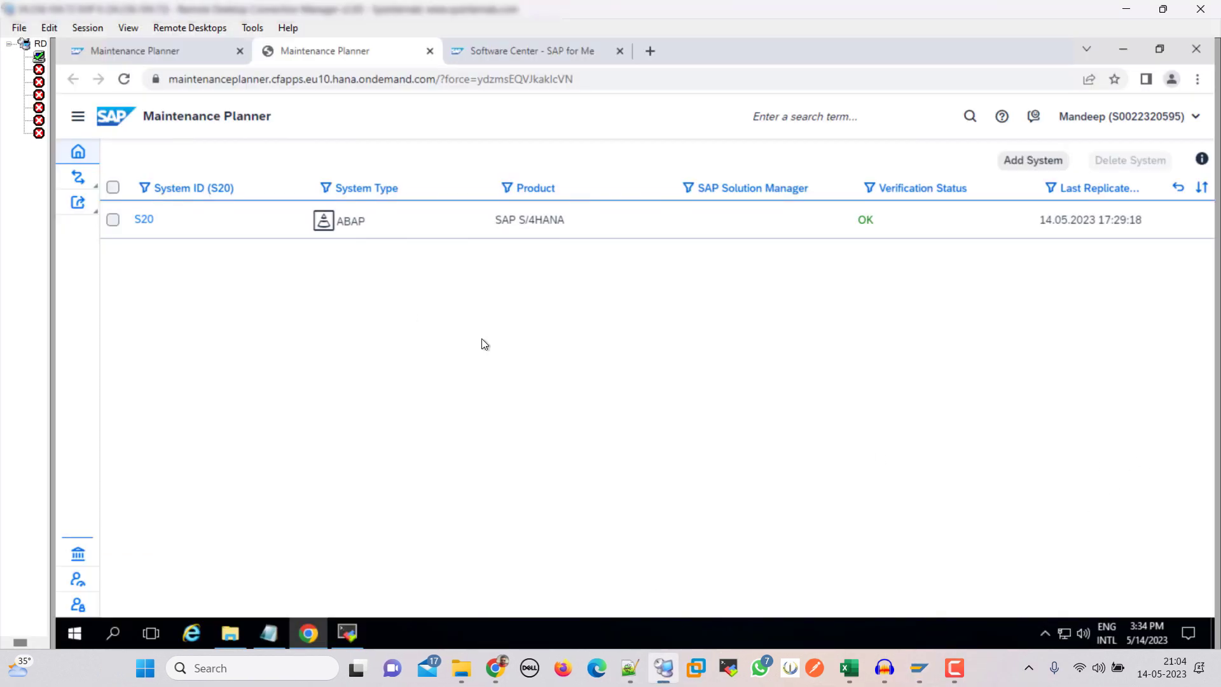
Verify system S20 successfully, inspect SAP FIORI FES 2020's components, and go back to the overview
left_click(143, 220)
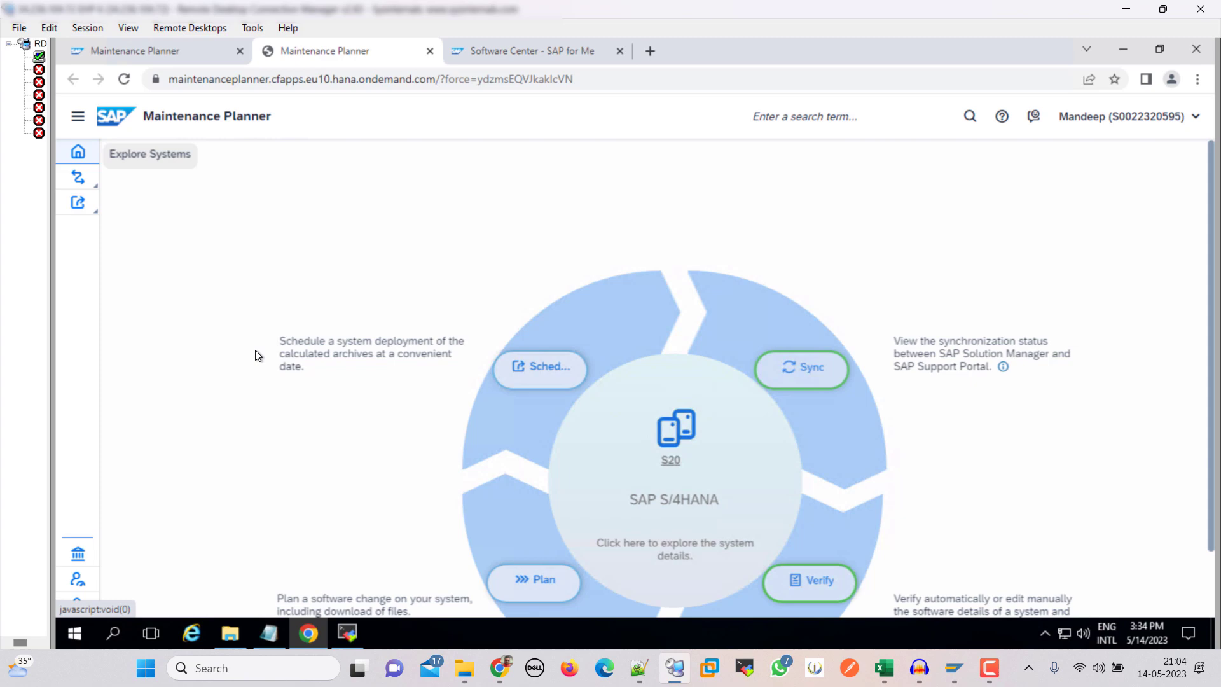
left_click(814, 580)
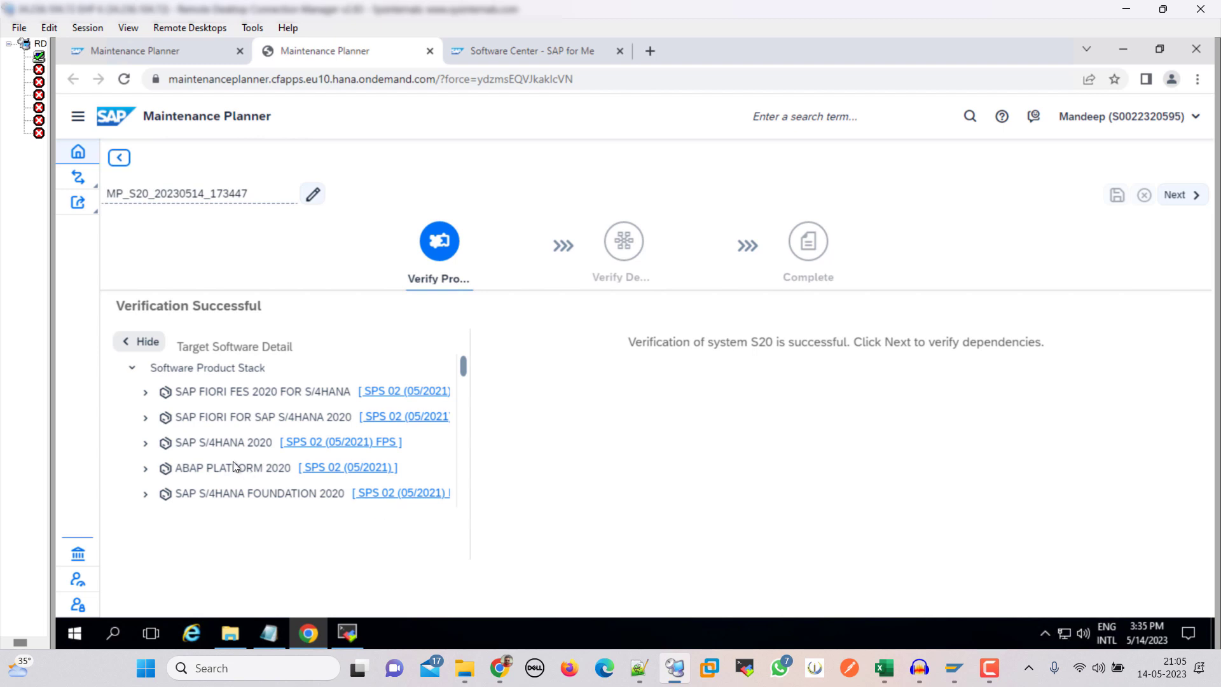
left_click(145, 393)
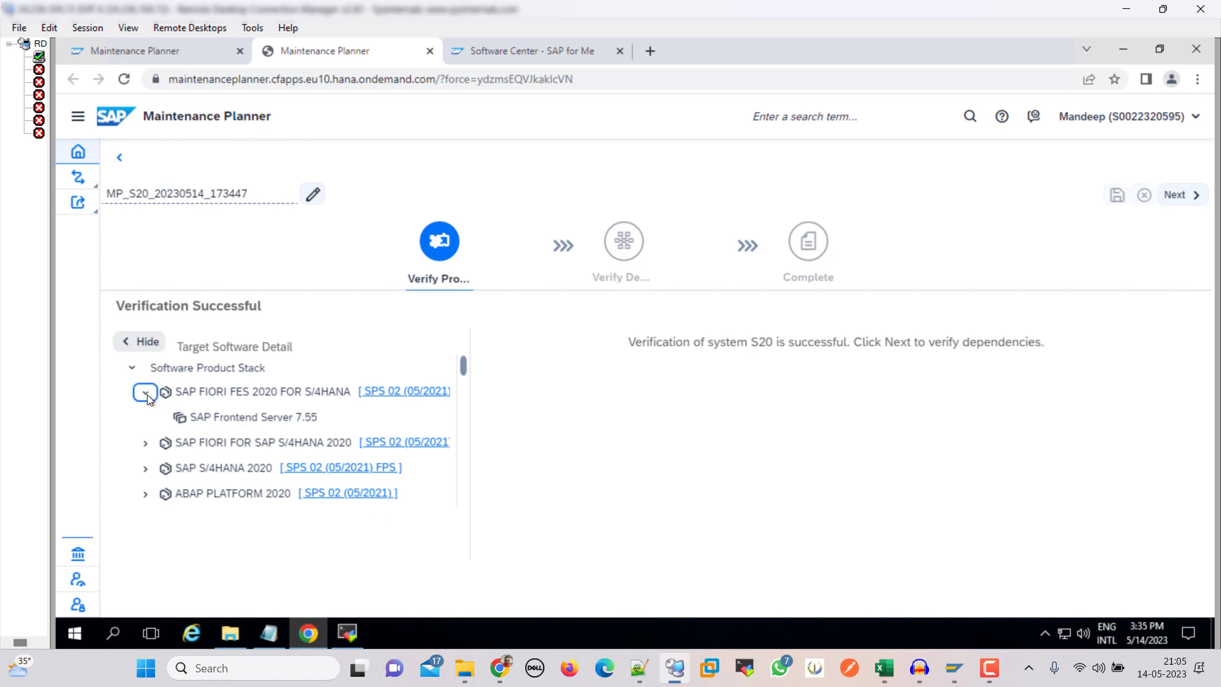
left_click(146, 392)
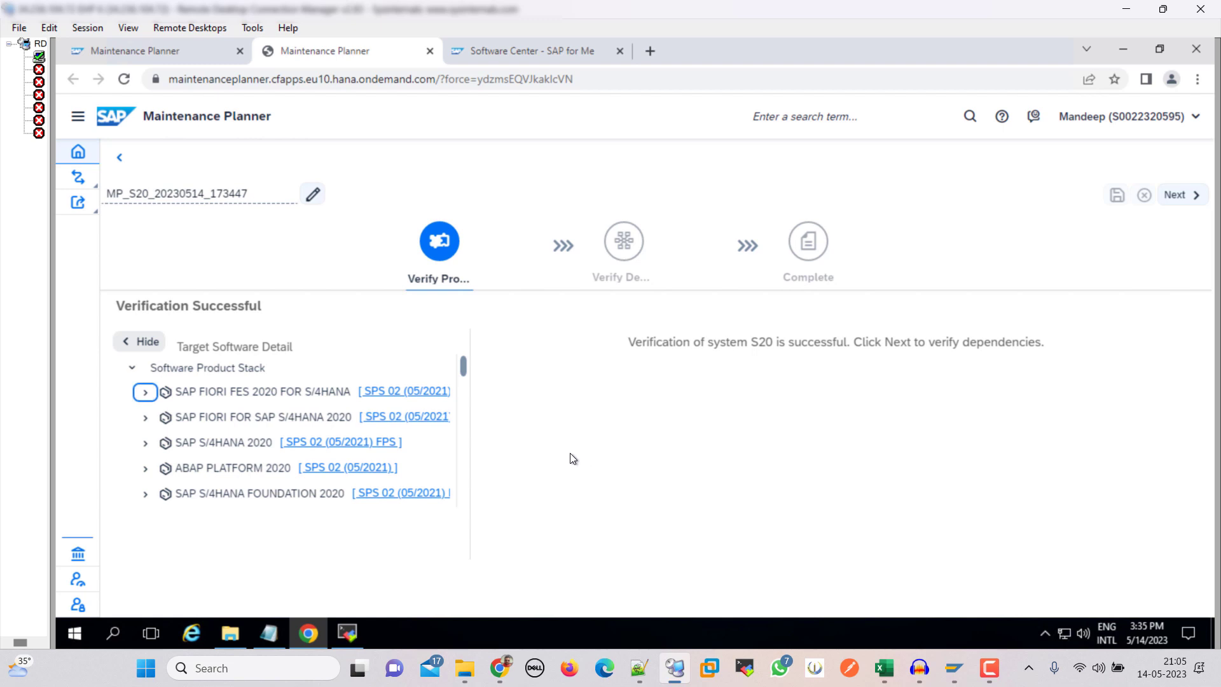
left_click(118, 158)
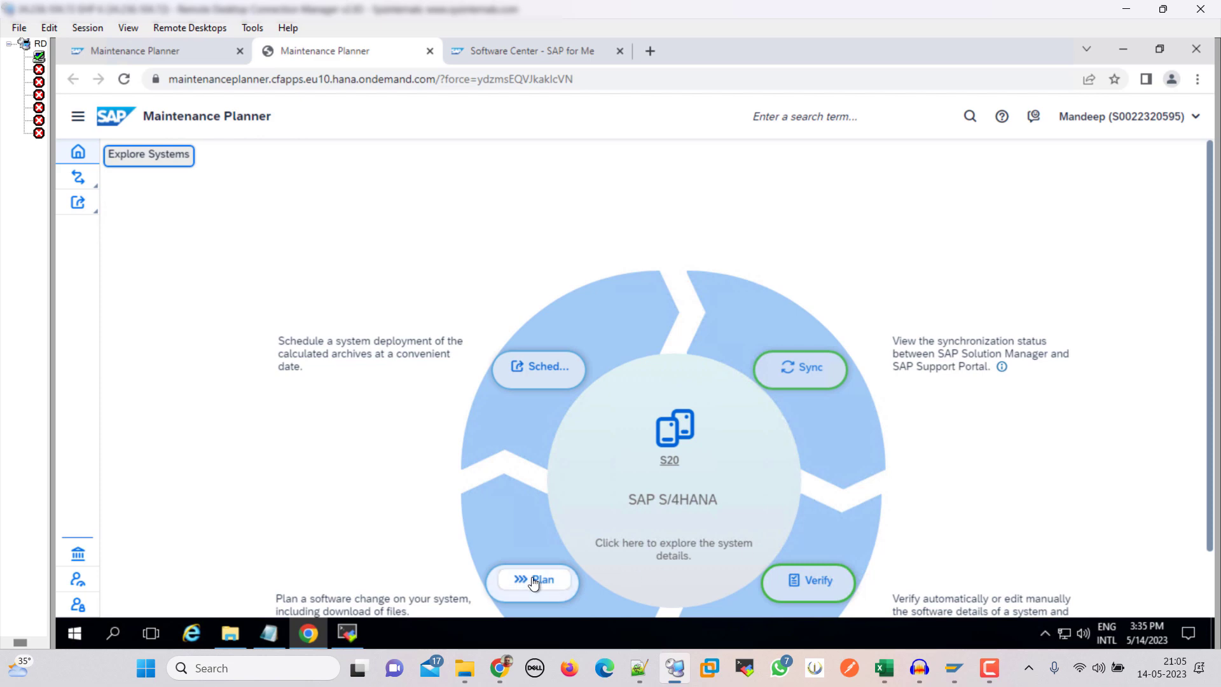
Plan an S20 upgrade to SAP S/4HANA 2022 Initial Shipment Stack, opening the PAM link separately
left_click(533, 581)
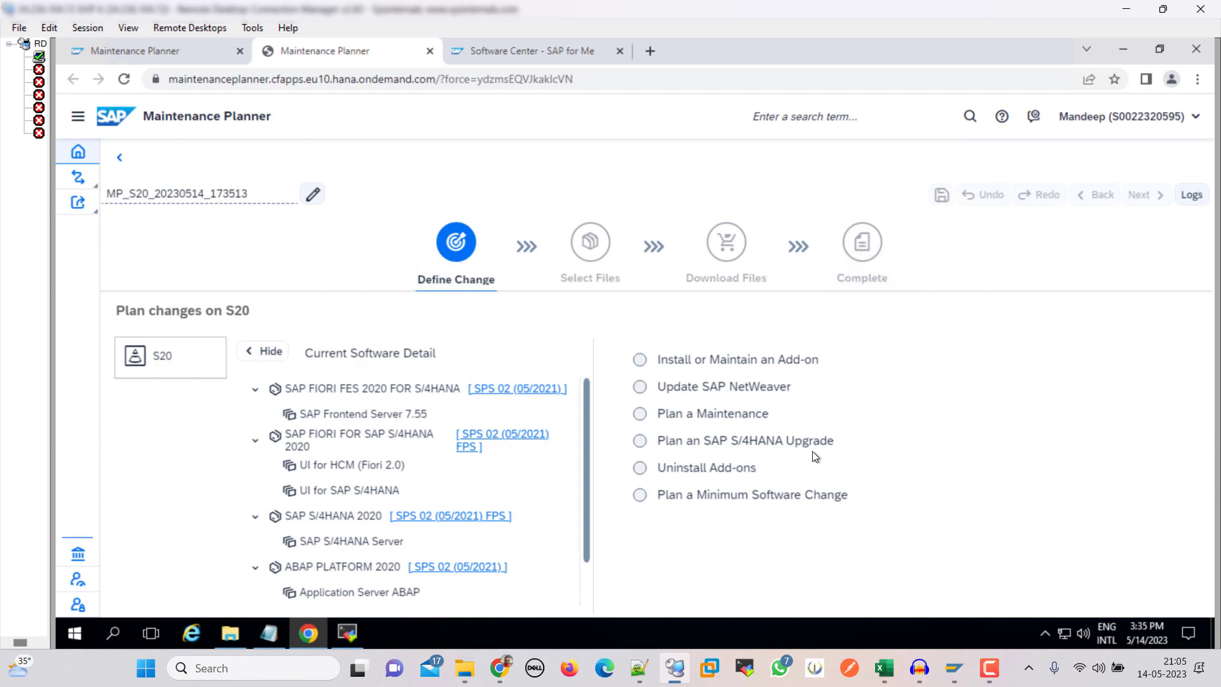
left_click(639, 442)
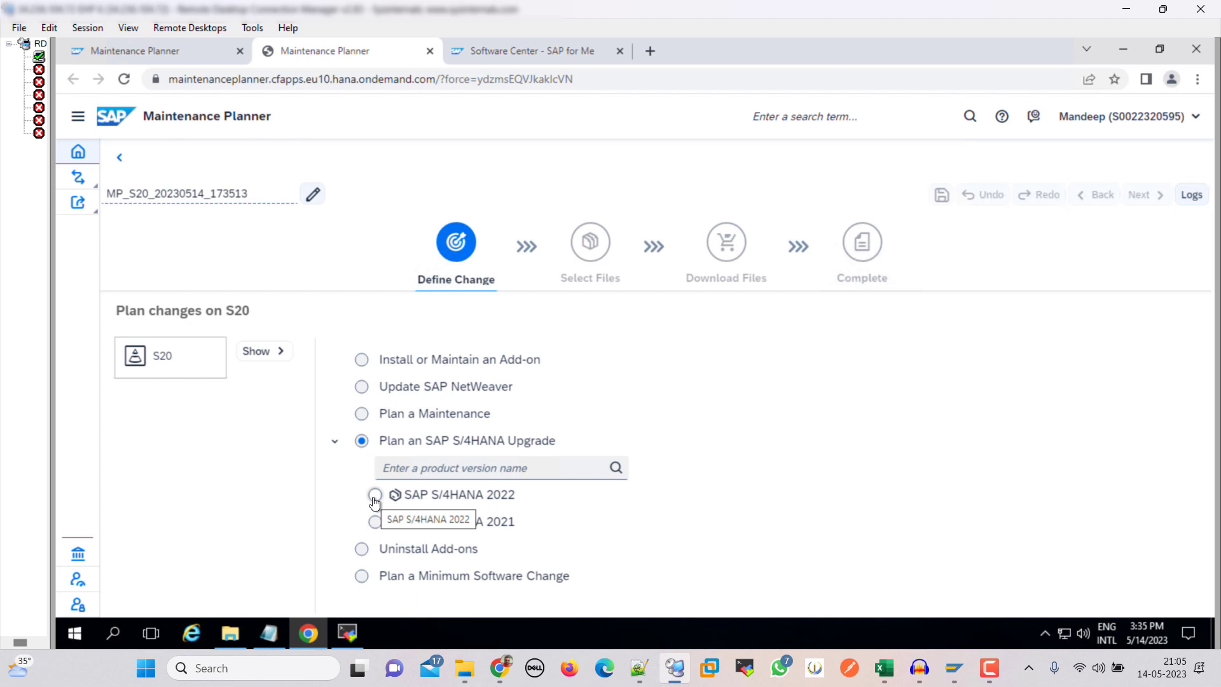
left_click(374, 494)
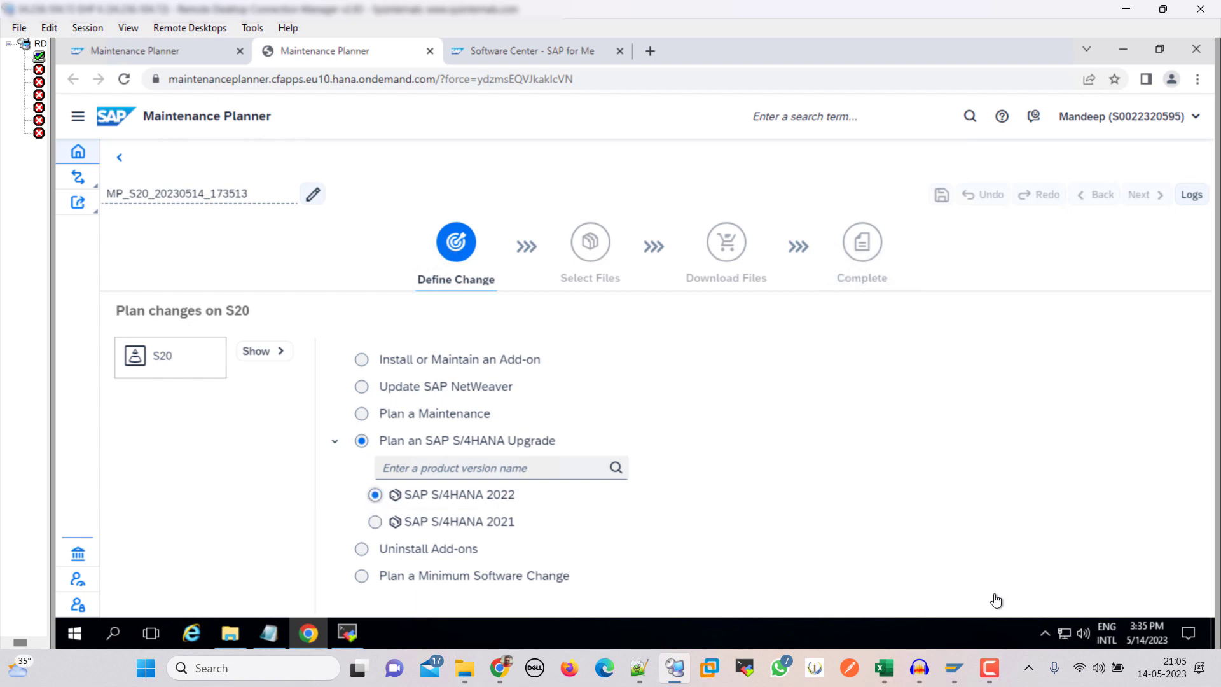
left_click(895, 499)
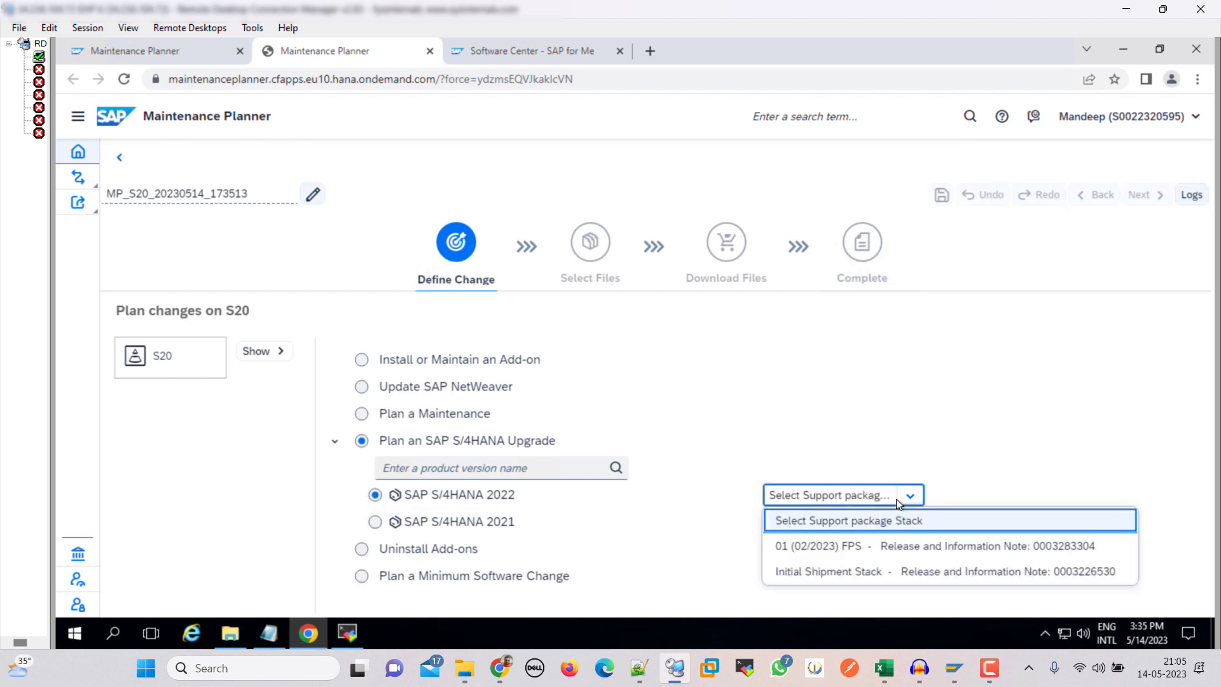
left_click(829, 571)
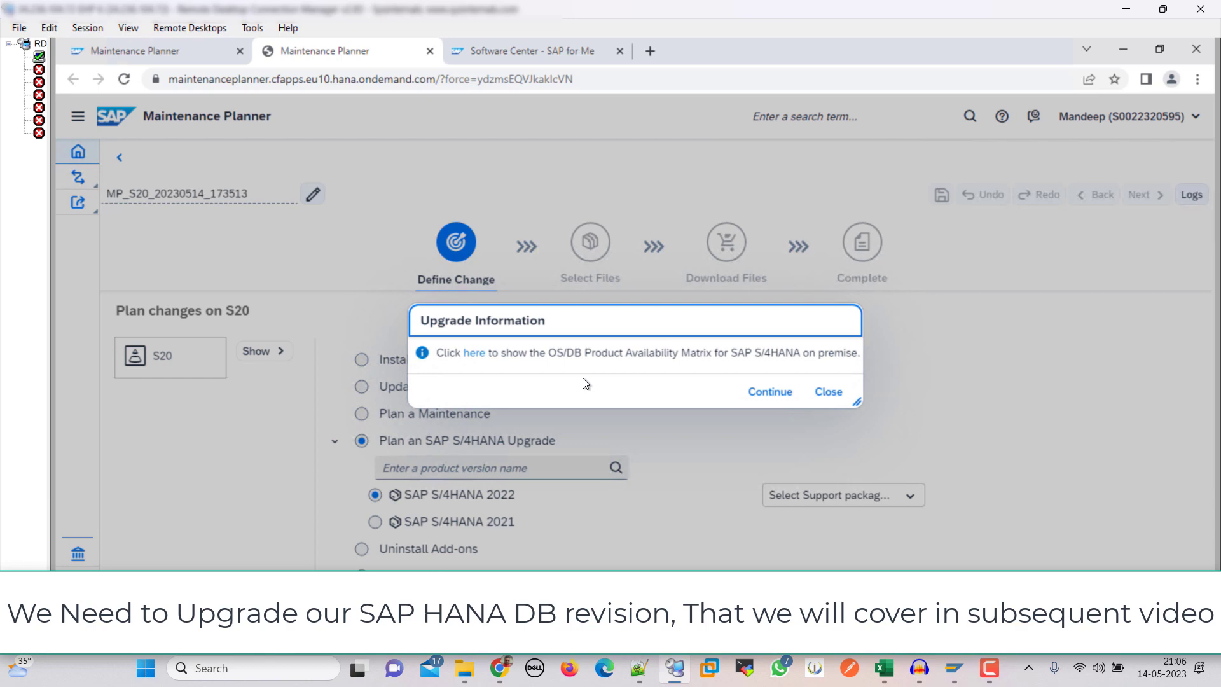
right_click(477, 355)
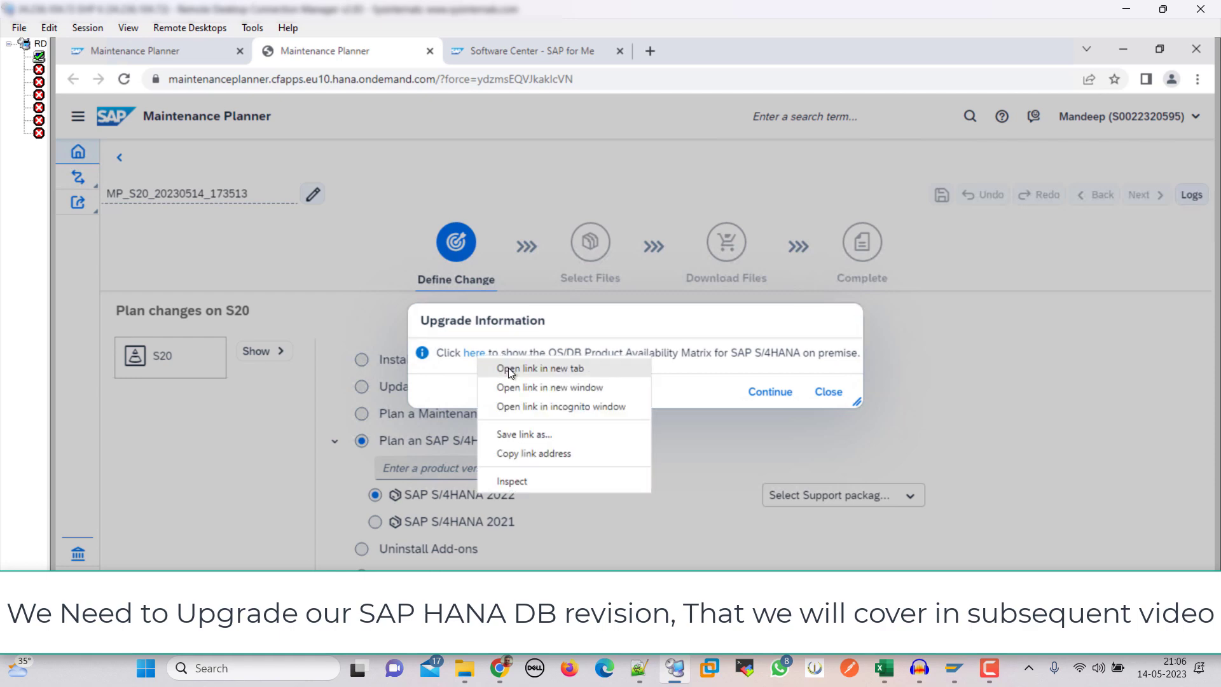
key("Escape")
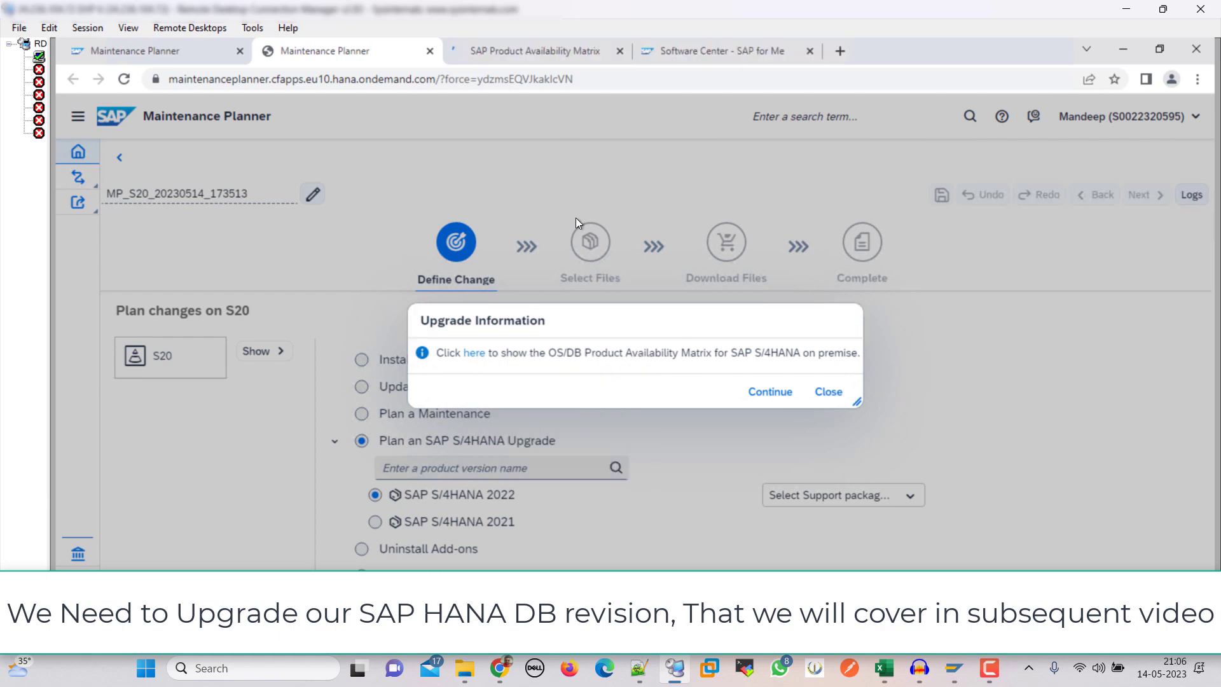
left_click(771, 392)
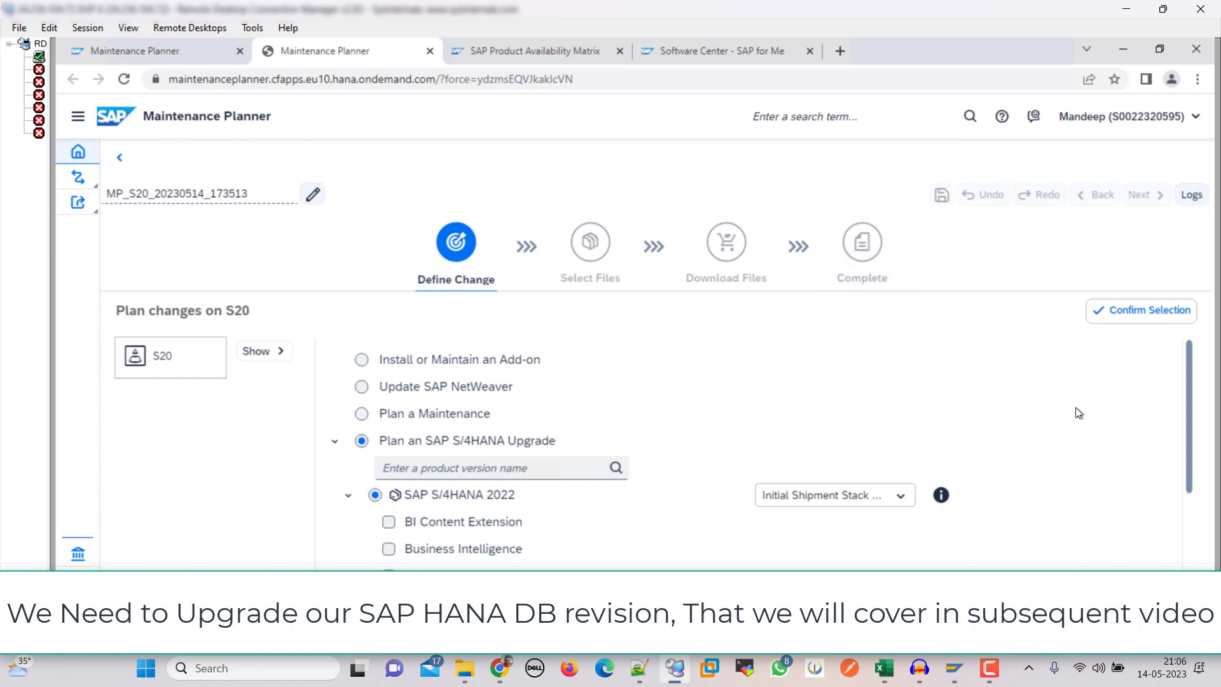
Confirm the chosen 2022 stack, review the Target Software Detail list, and proceed to file selection
left_click(1142, 309)
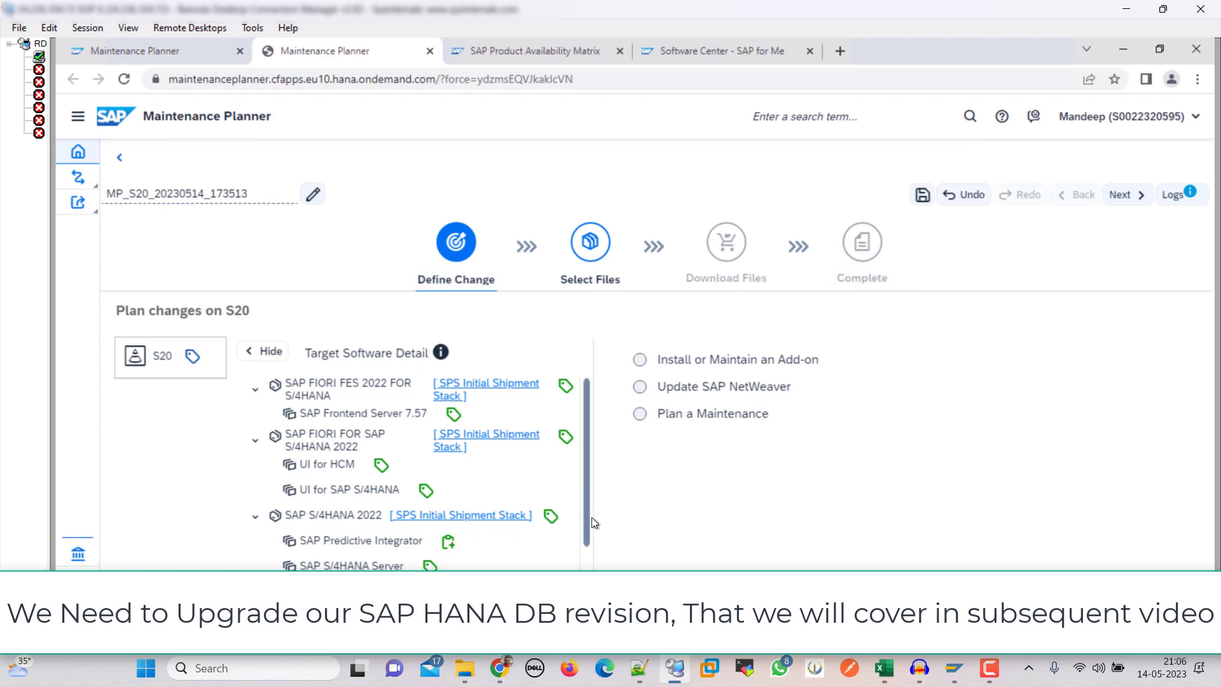
left_click_drag(592, 517, 592, 573)
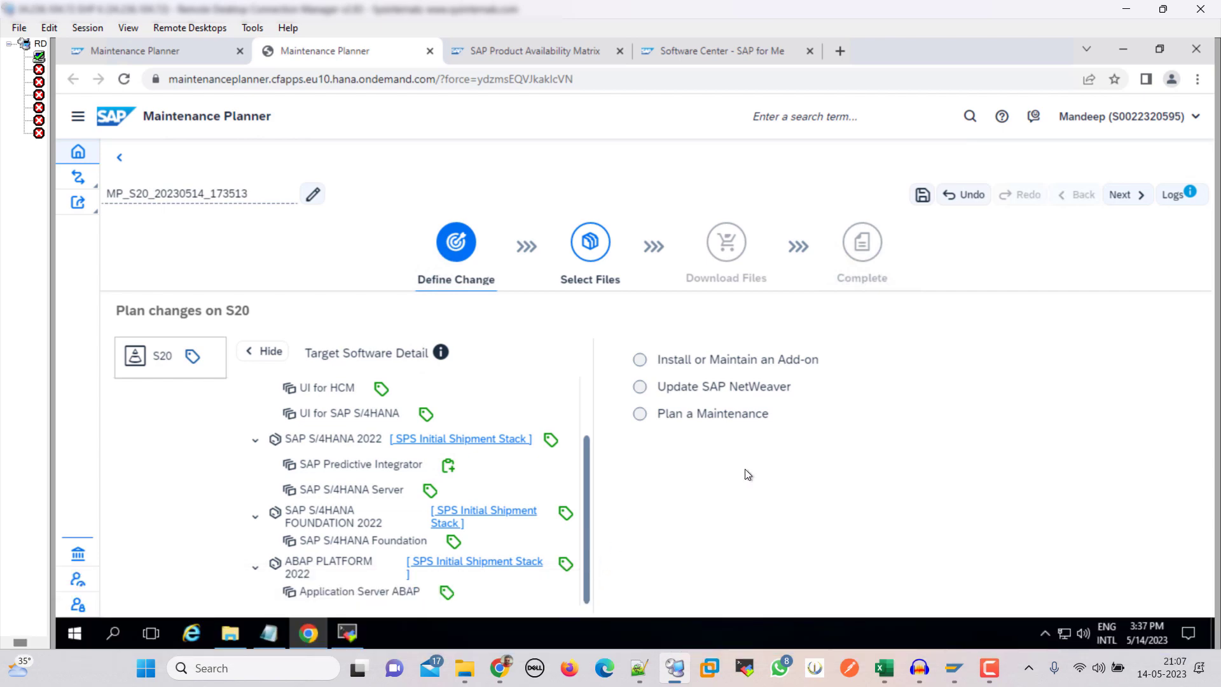
left_click(1120, 197)
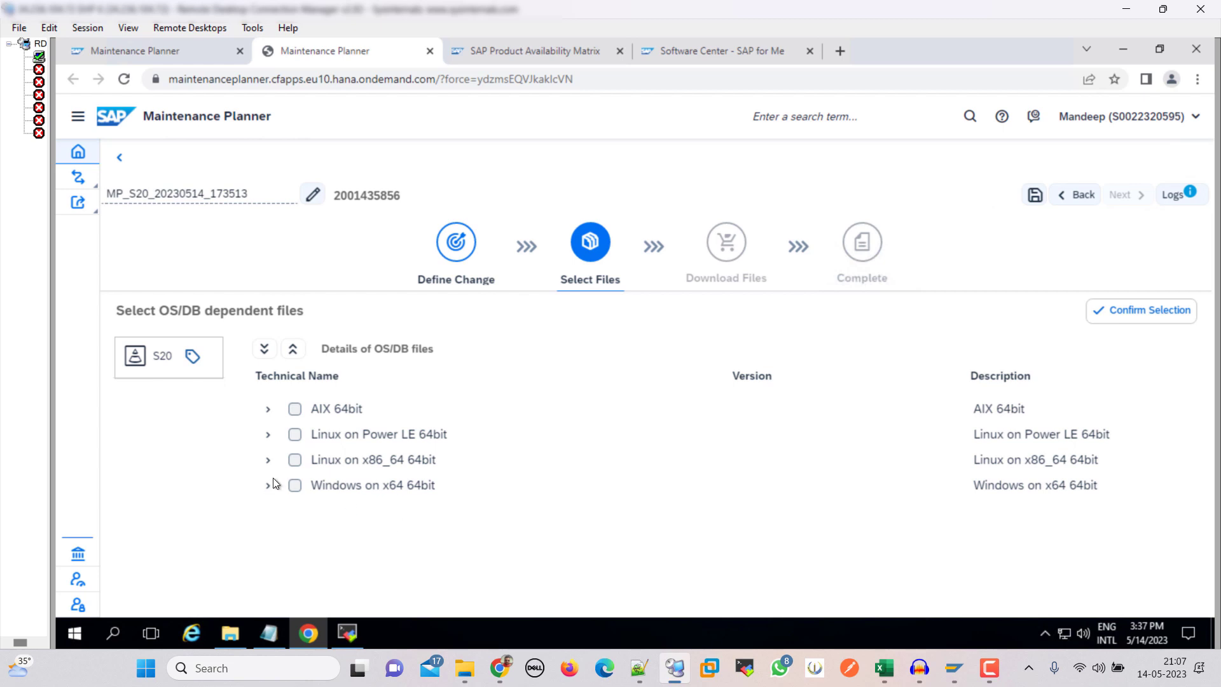
Under Linux on x86_64 64bit, select SAP HANA database, APL 4, HANA CLIENT 2.0, HOST AGENT 7.22 and IGS 7.81
left_click(268, 459)
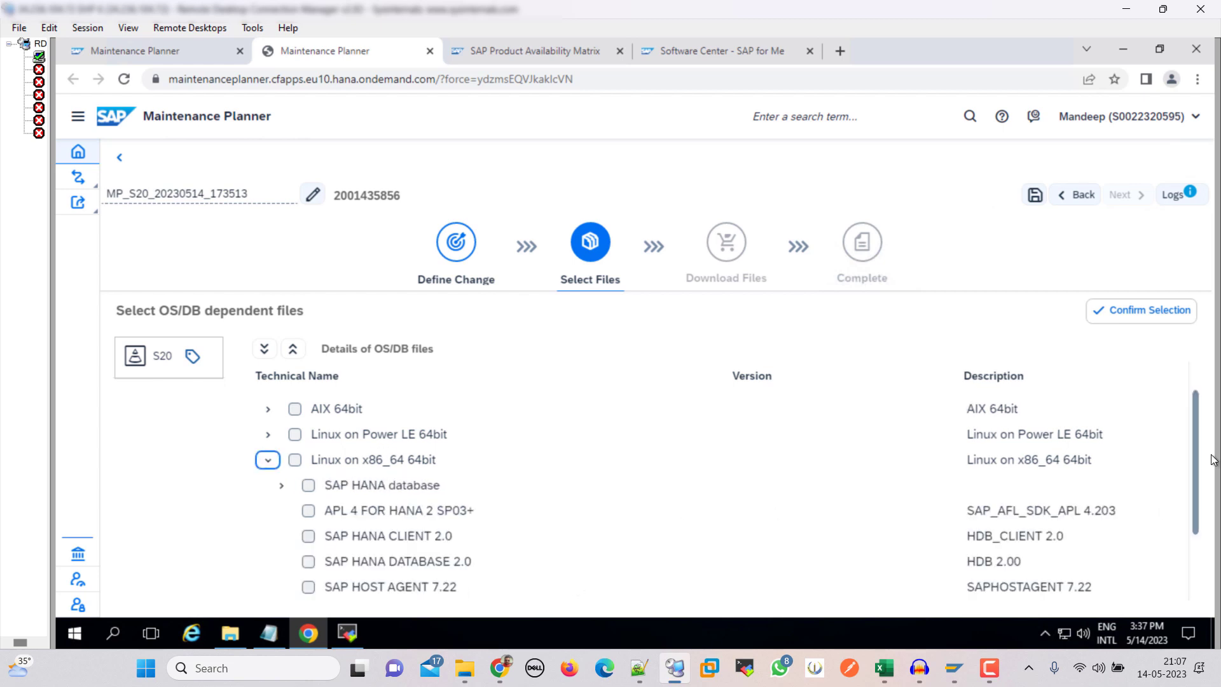
scroll(1197, 508, "down", 2)
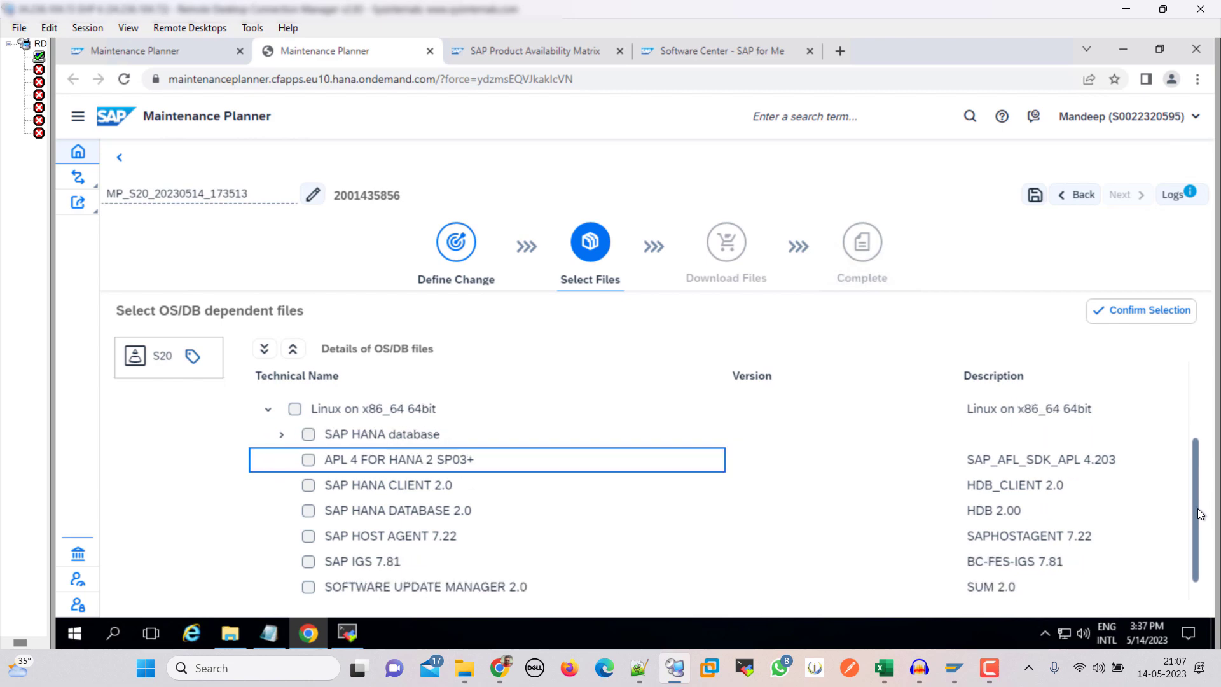
left_click(283, 435)
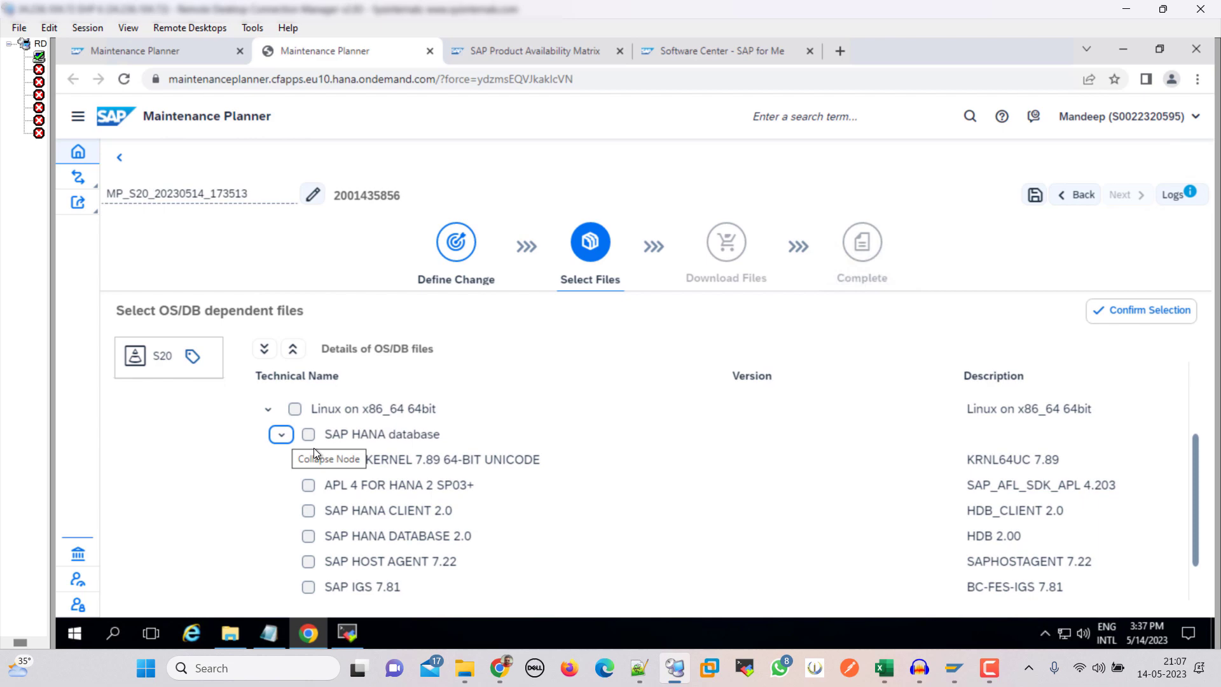
key("space")
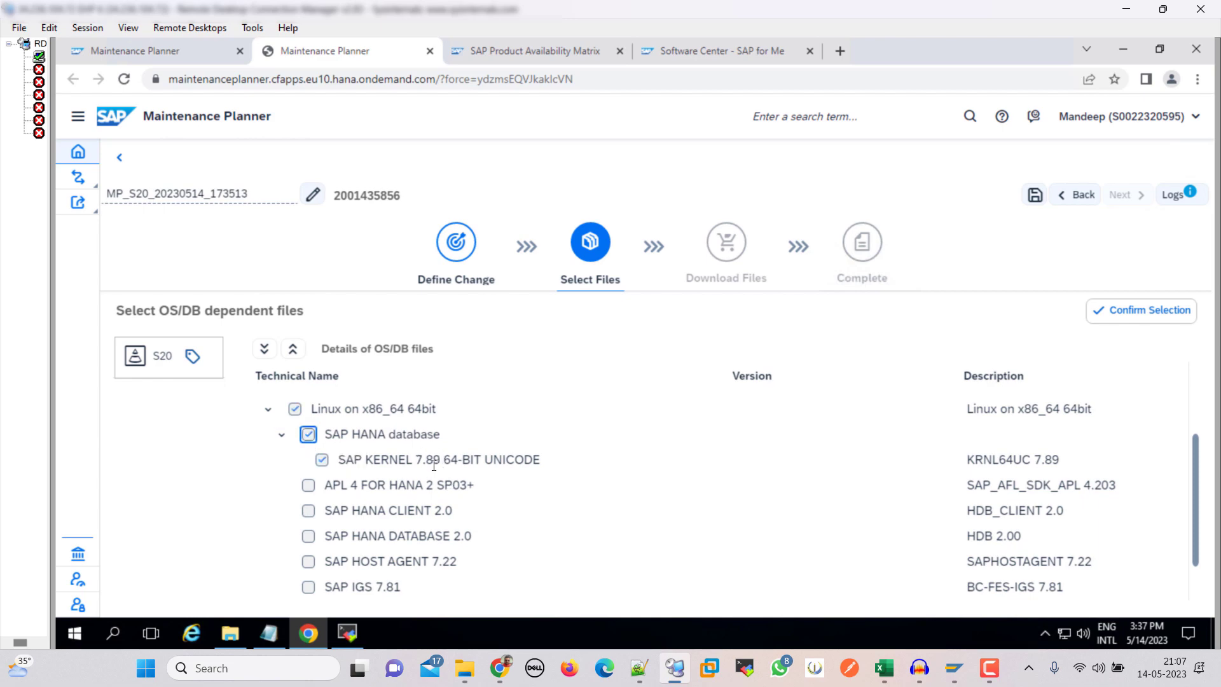
left_click(306, 487)
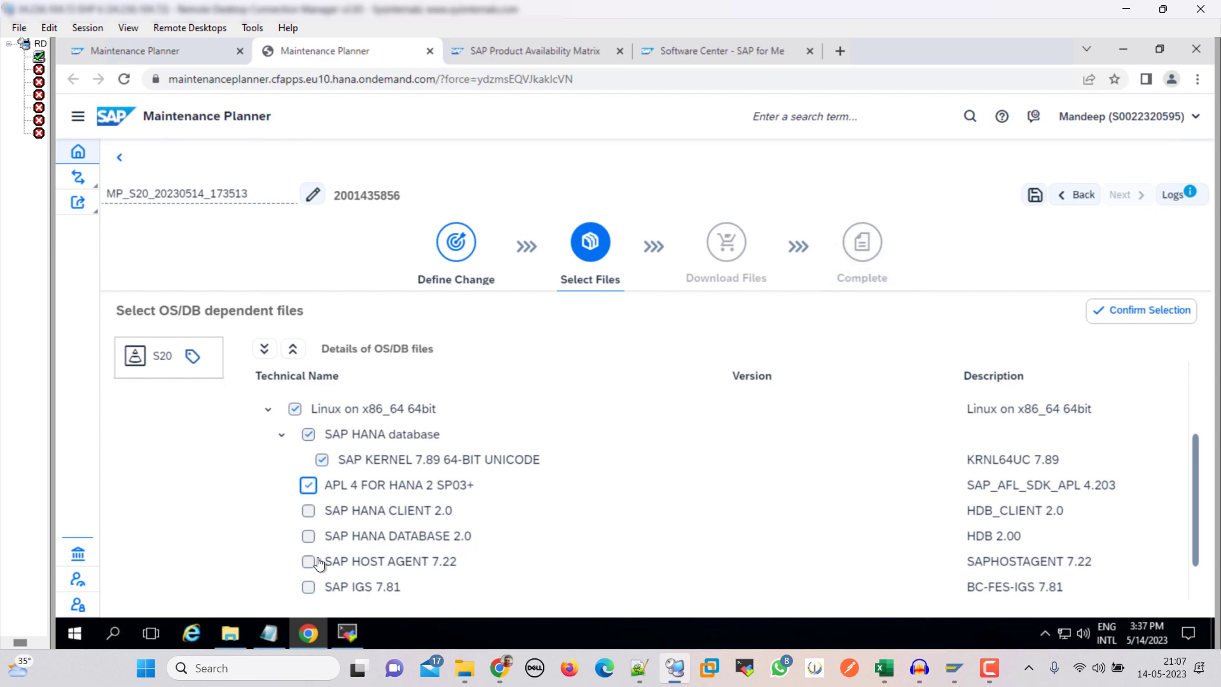
left_click(309, 512)
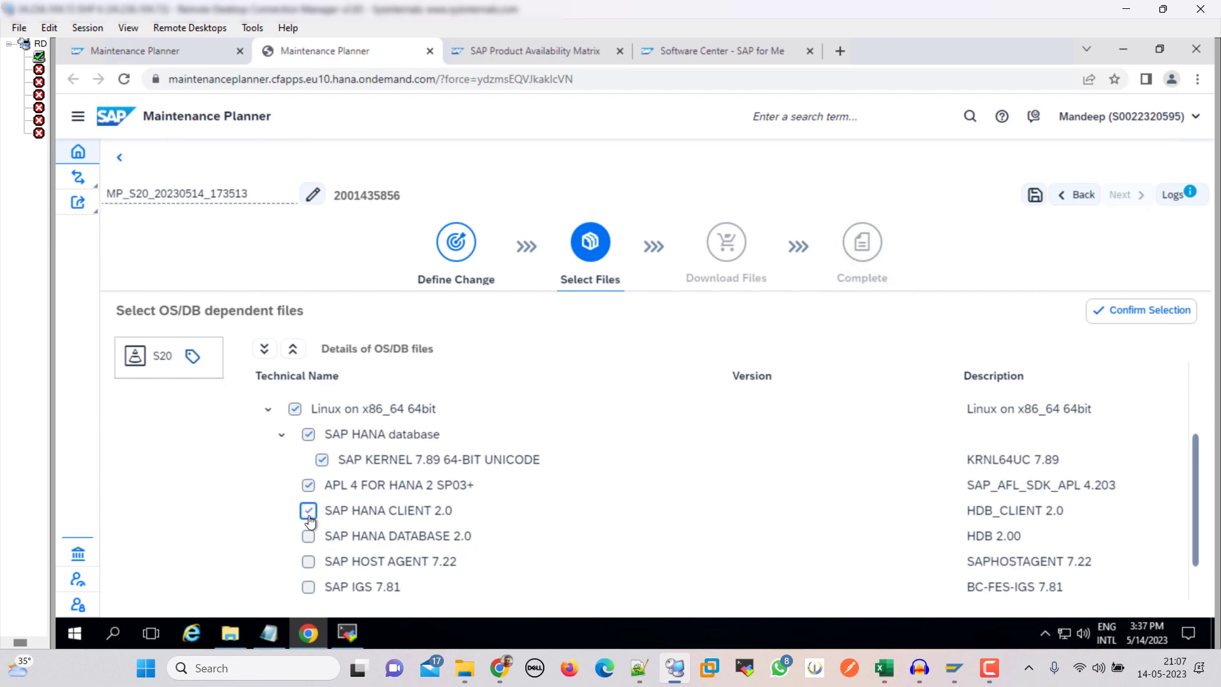
left_click(310, 563)
left_click(308, 587)
Add SOFTWARE UPDATE MANAGER 2.0, confirm the file selection, and open SAP Note 1491848 in a new tab
left_click_drag(1194, 480, 1191, 534)
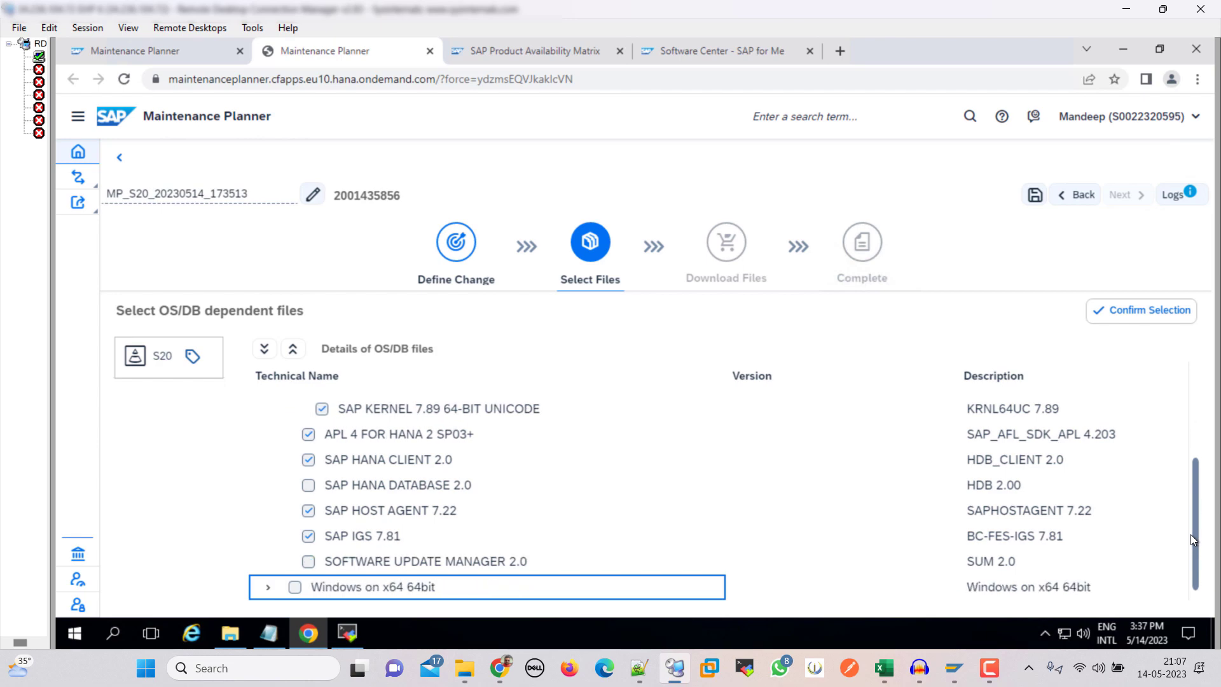
left_click(307, 562)
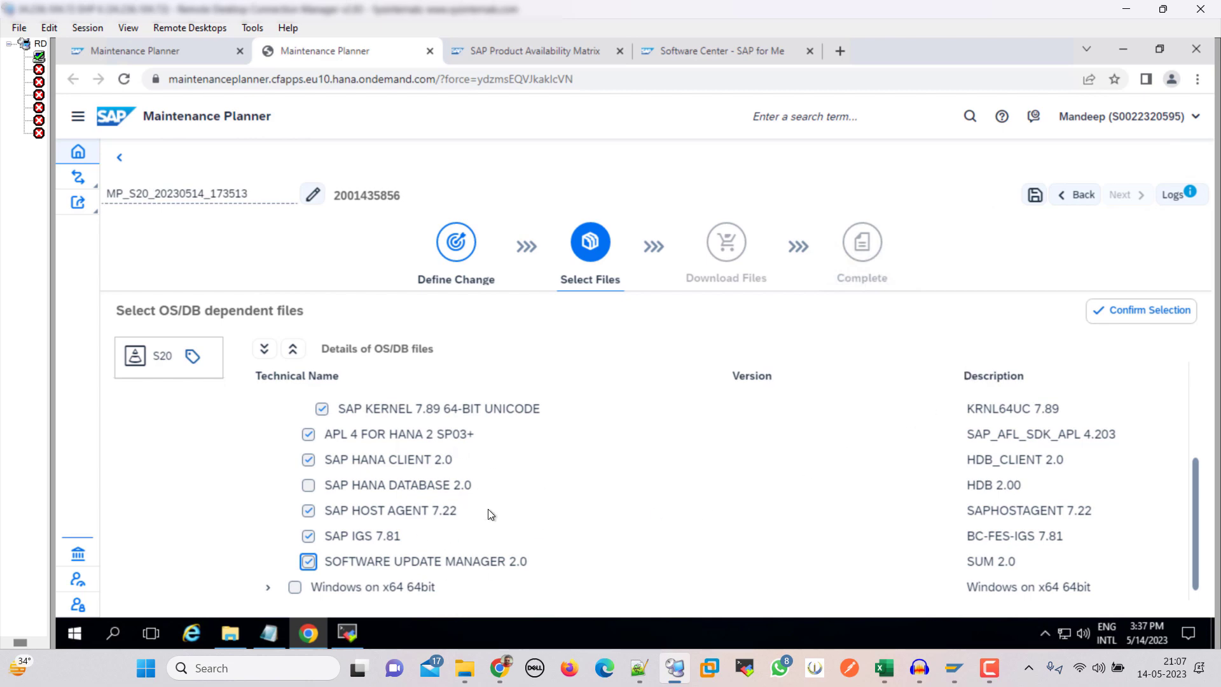
left_click(1148, 318)
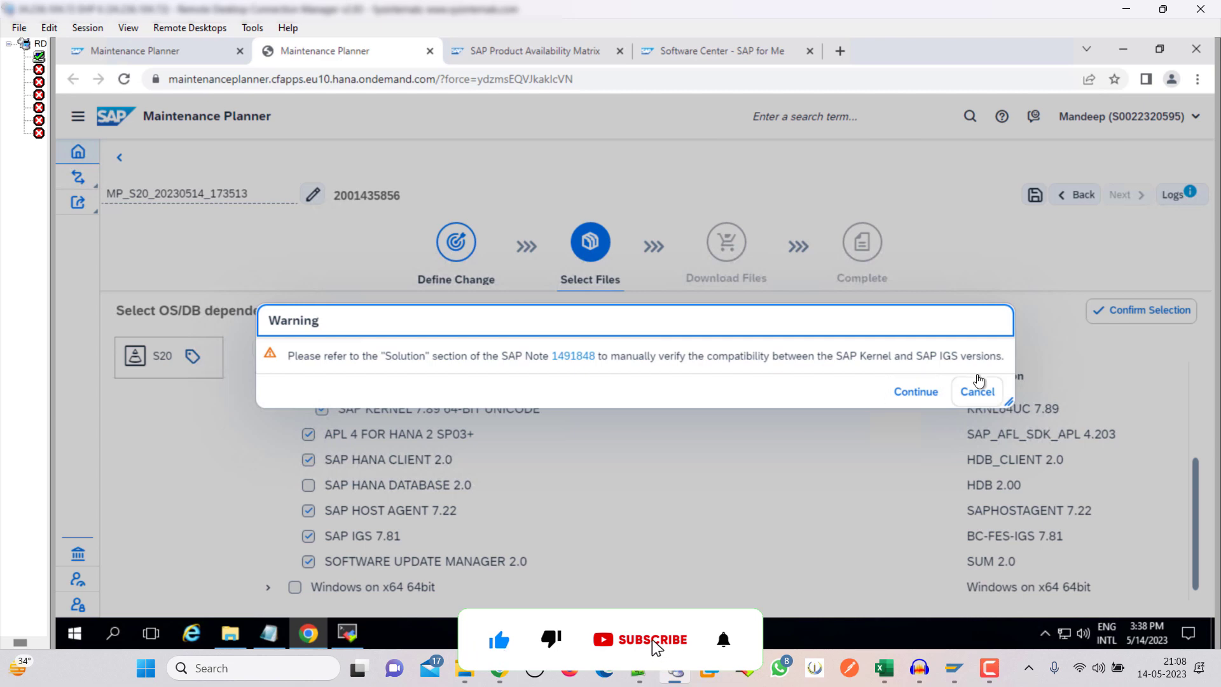
right_click(582, 361)
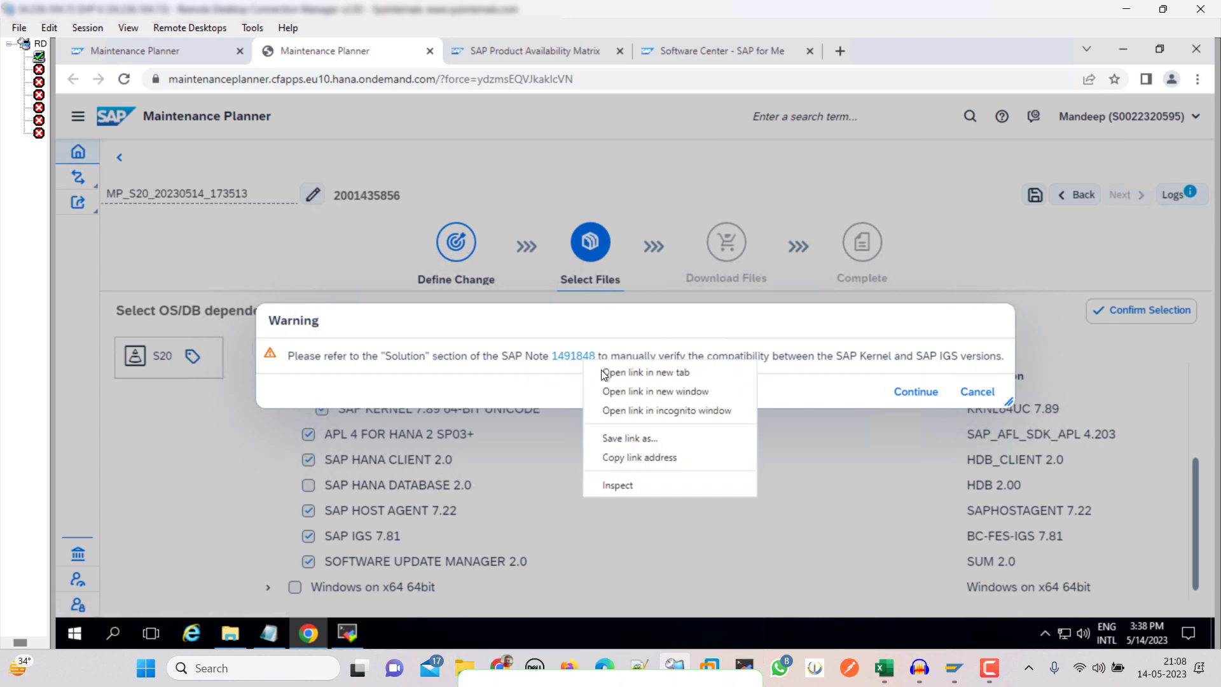
left_click(607, 375)
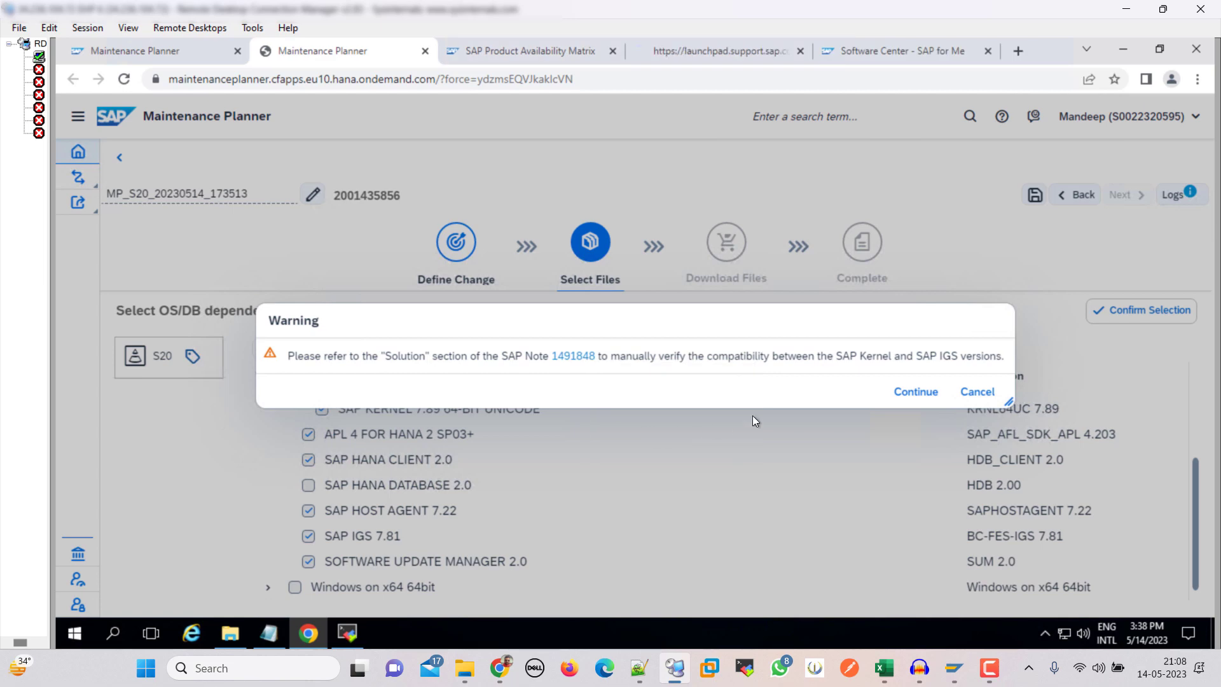
Accept the kernel/IGS compatibility warning, review the stack file list, and go on to Download Files
left_click(916, 391)
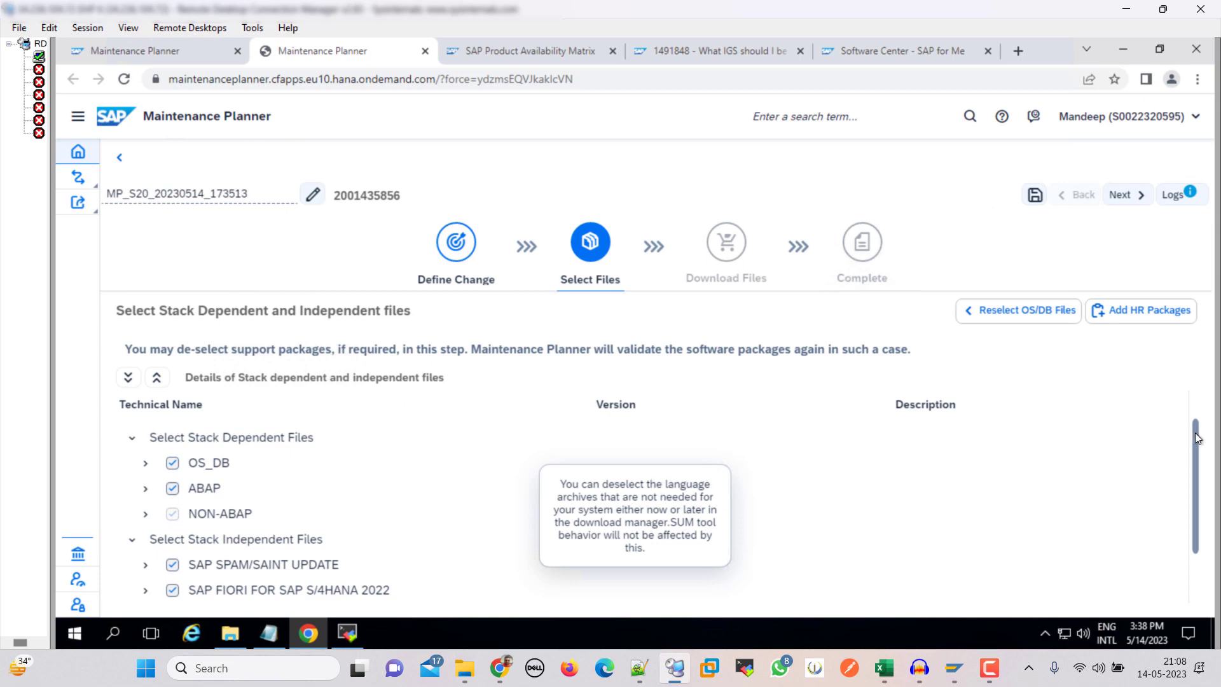
scroll(1188, 481, "down", 1)
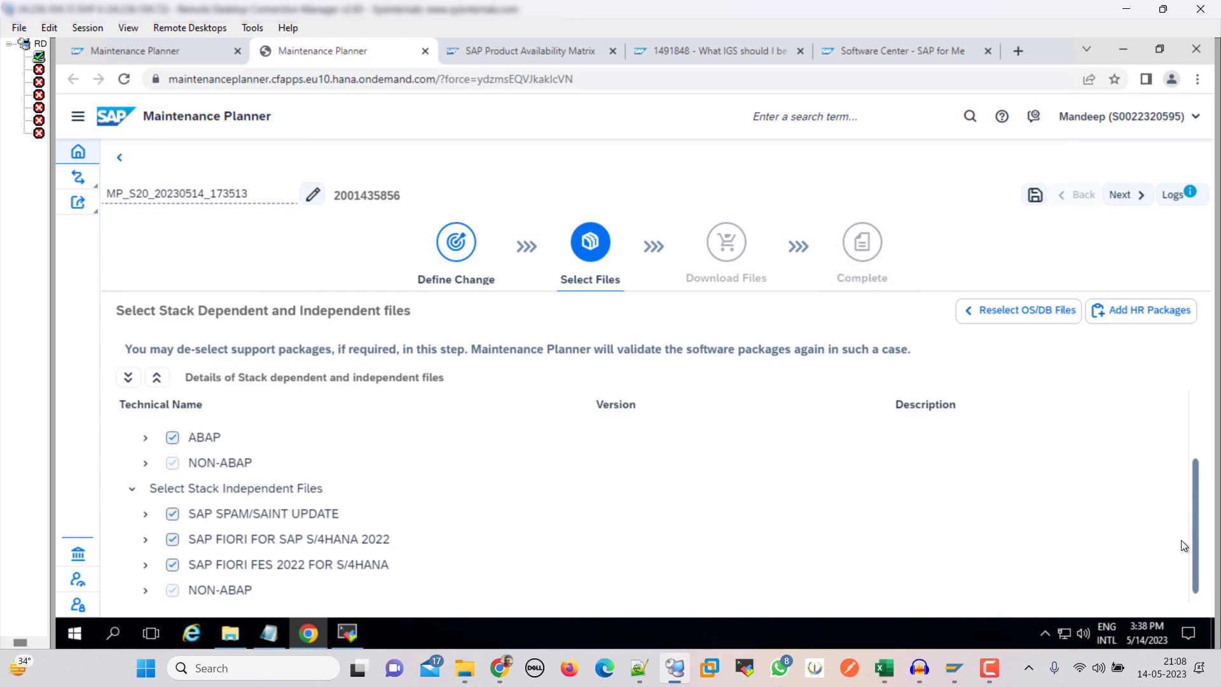
scroll(1199, 448, "up", 1)
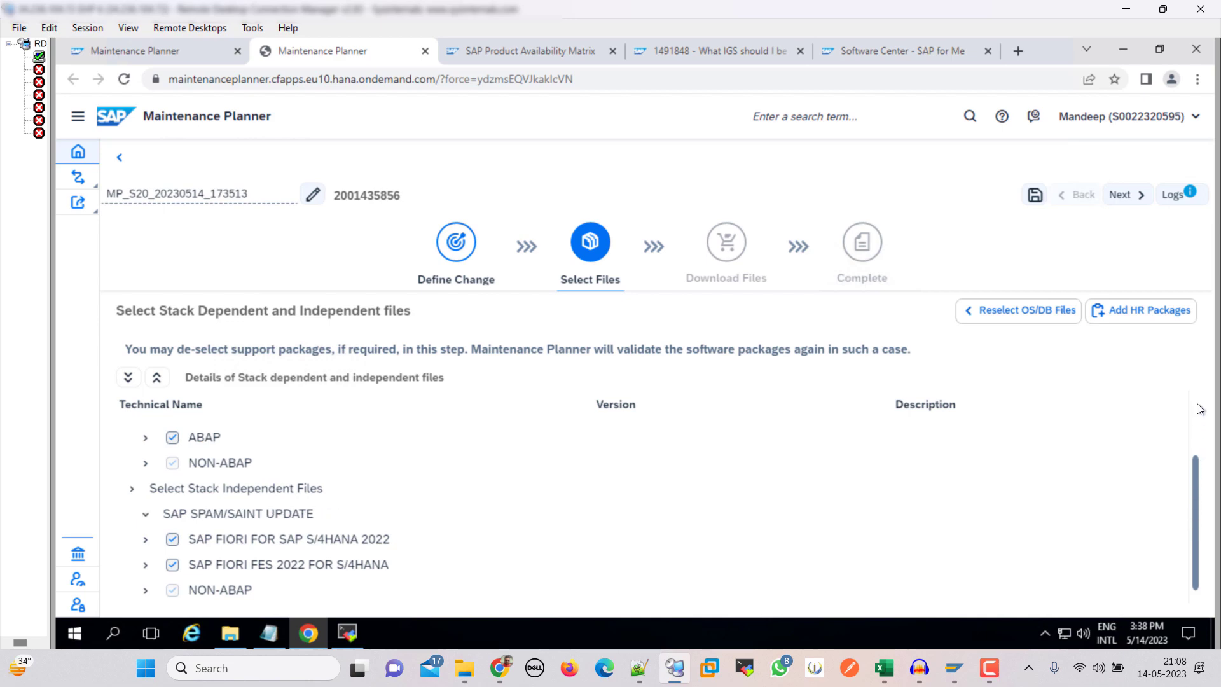
left_click(1124, 203)
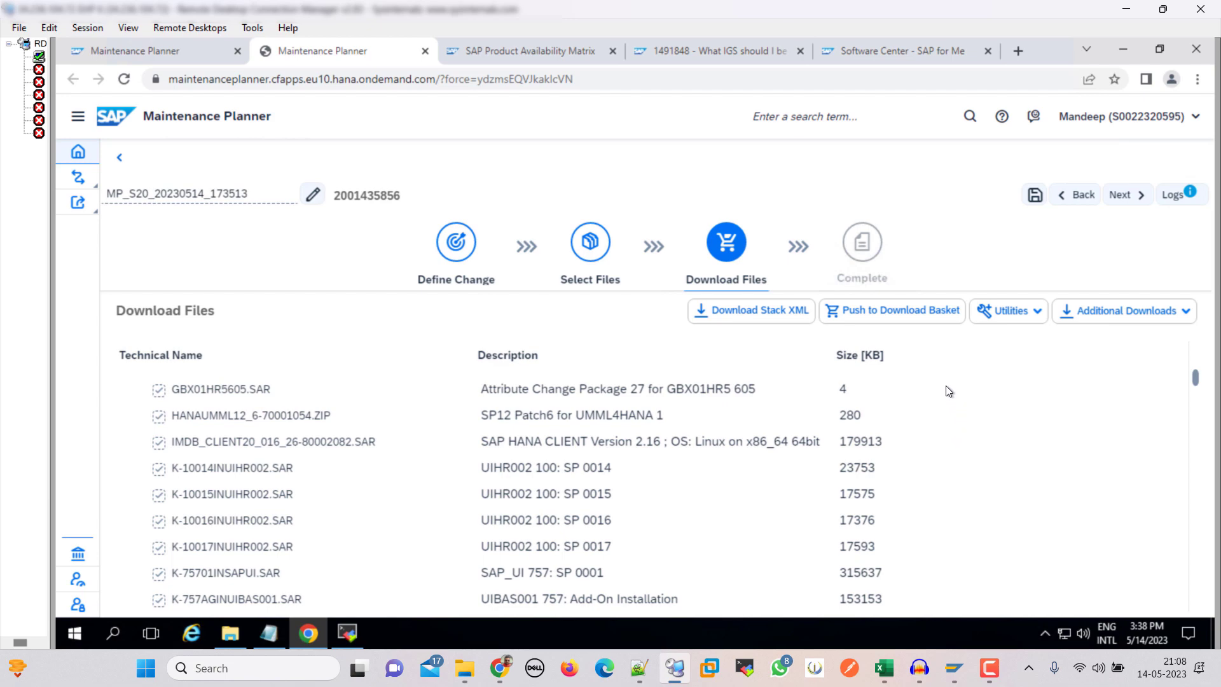
Download the stack XML, send 106 objects to the download basket, and save the plan PDF and Excel list
left_click(770, 318)
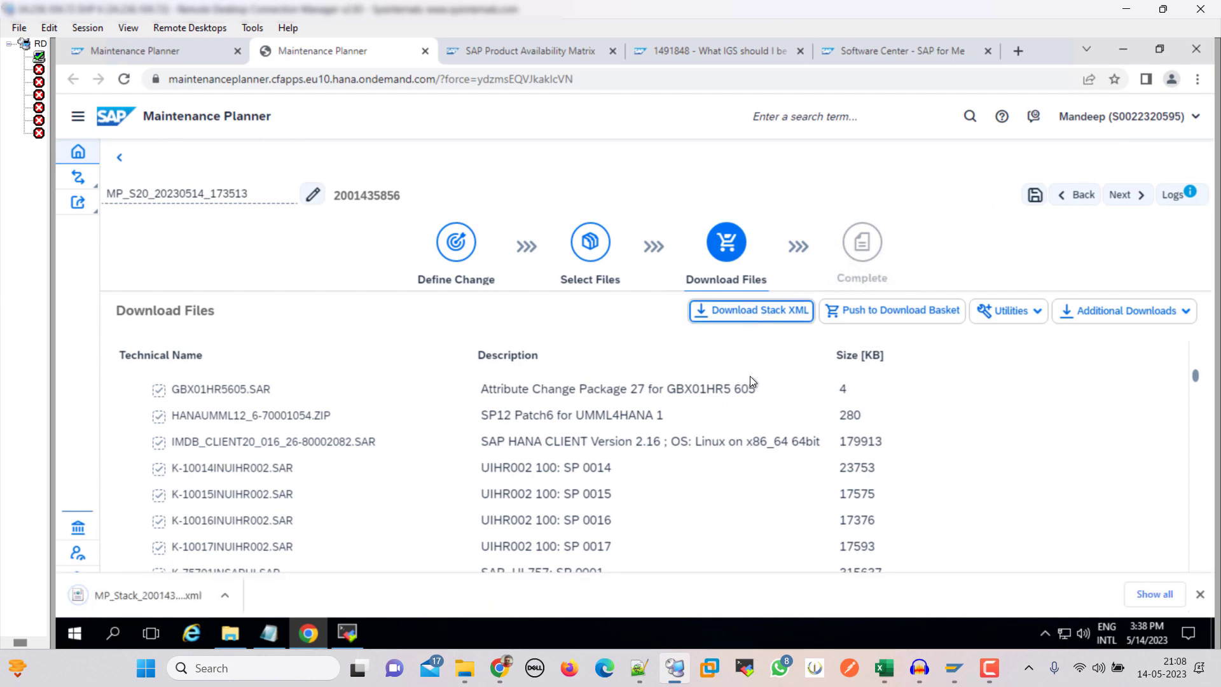
left_click(887, 318)
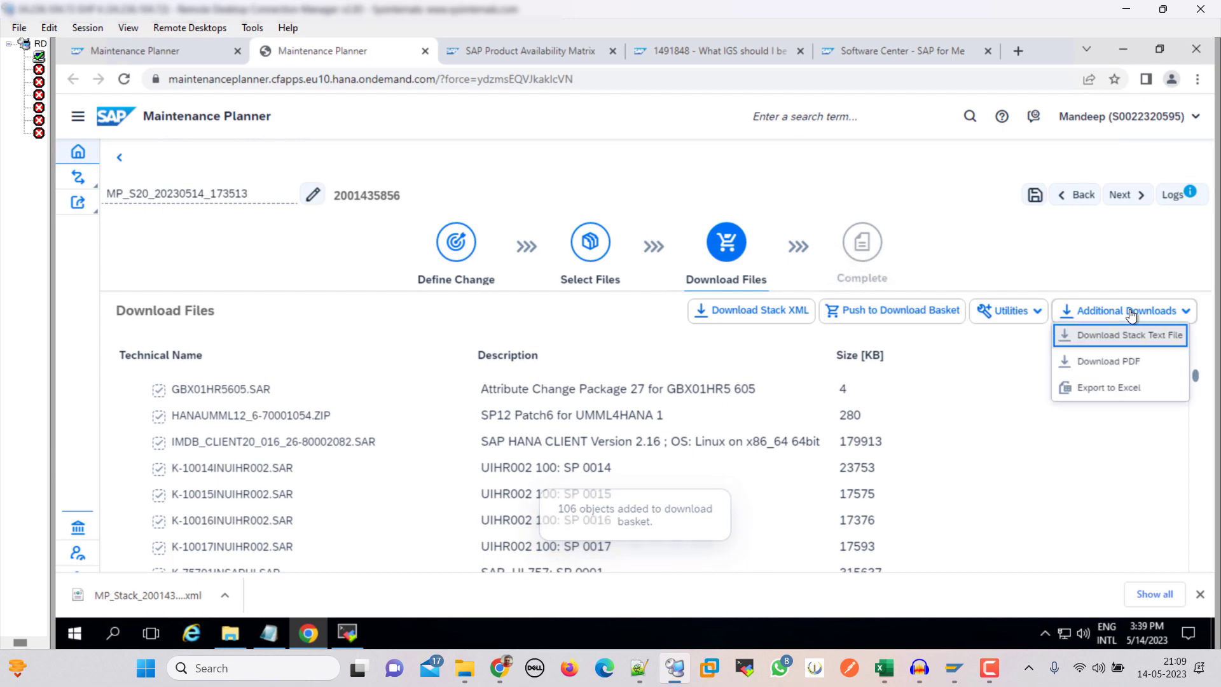
left_click(1173, 312)
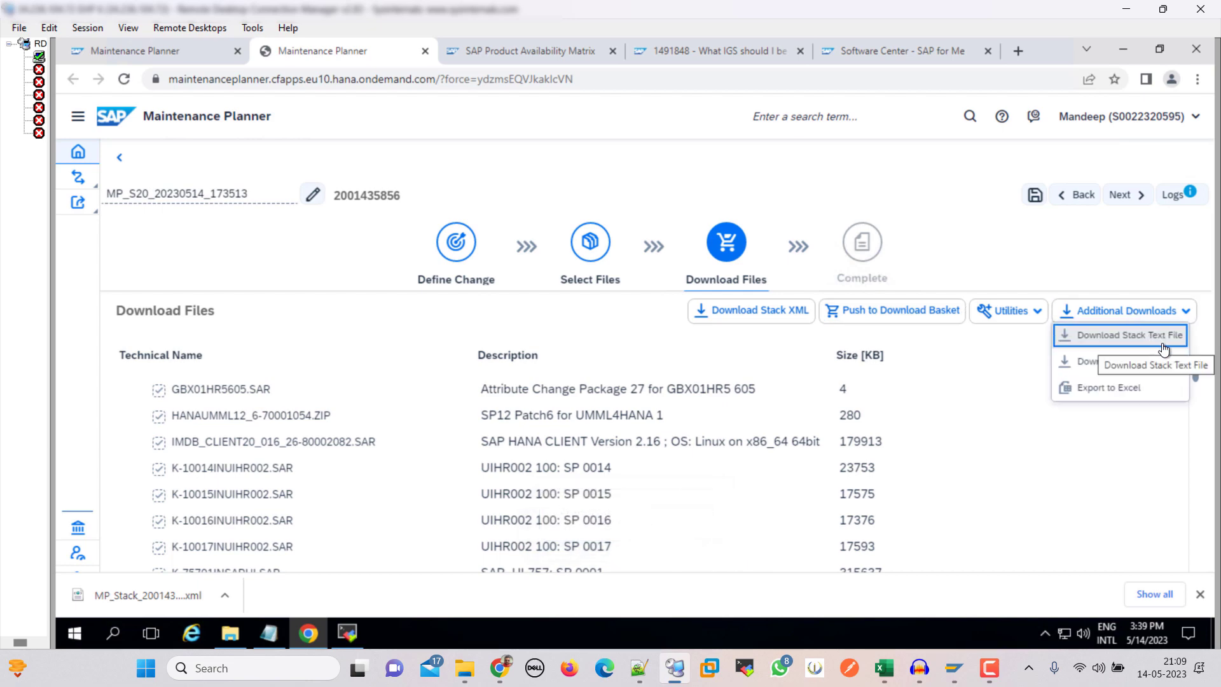
key("Return")
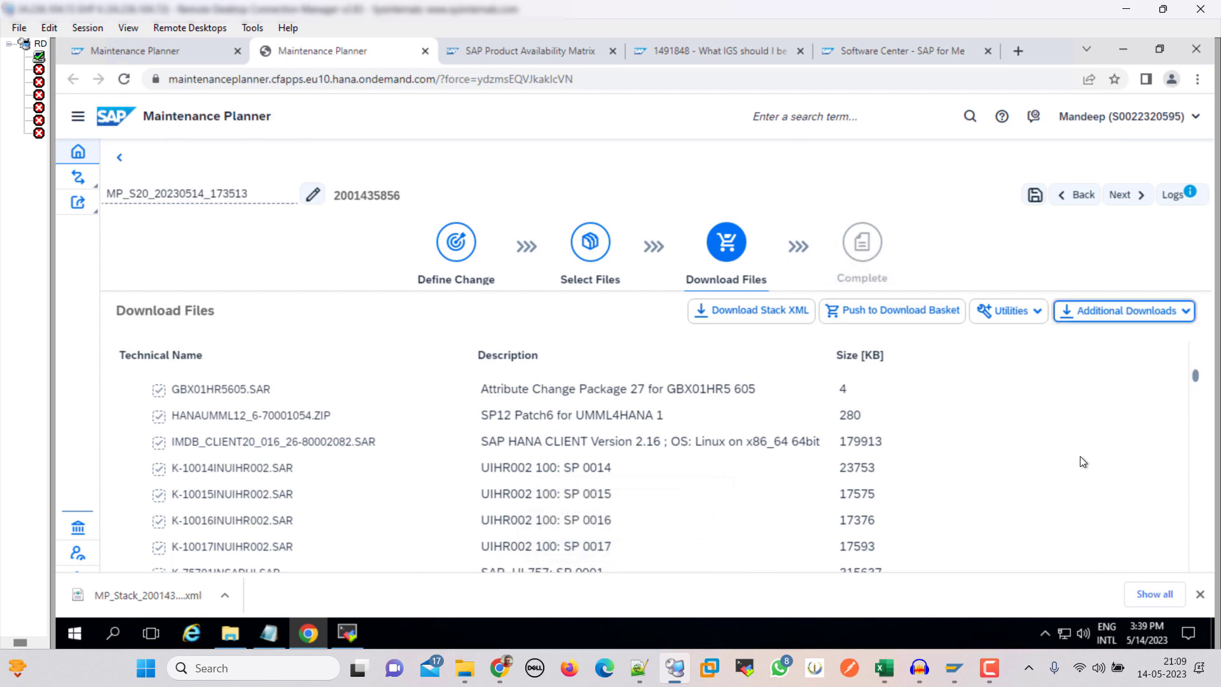
key("Return")
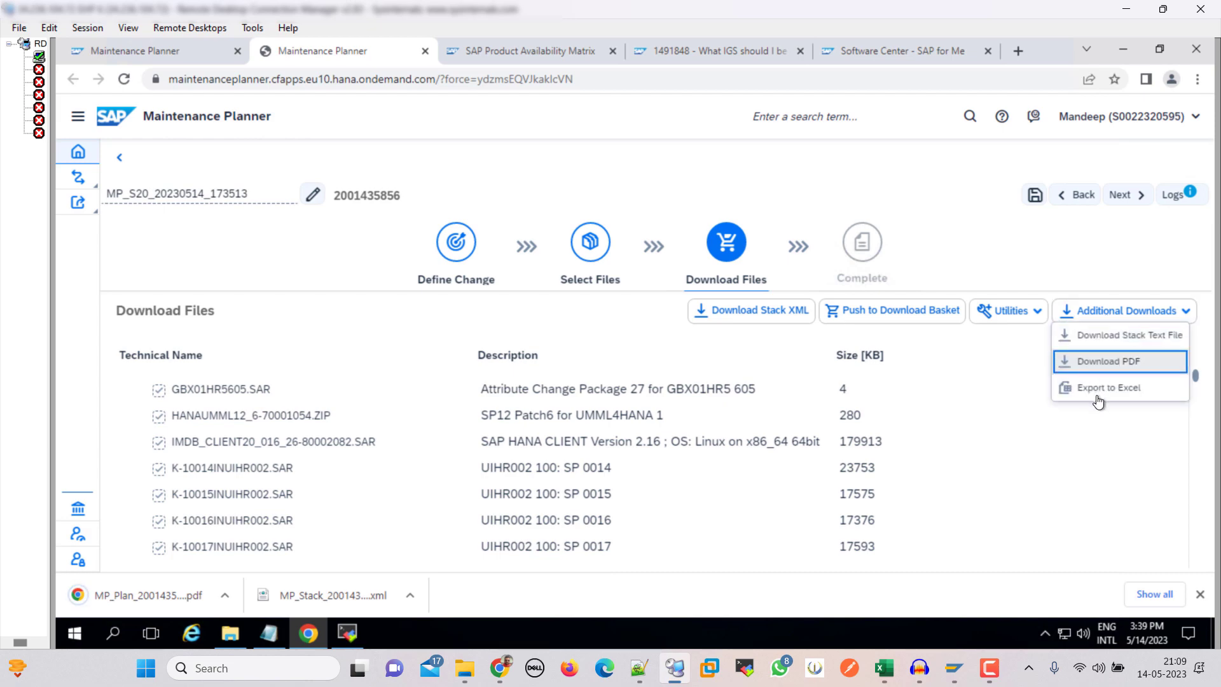
left_click(1103, 395)
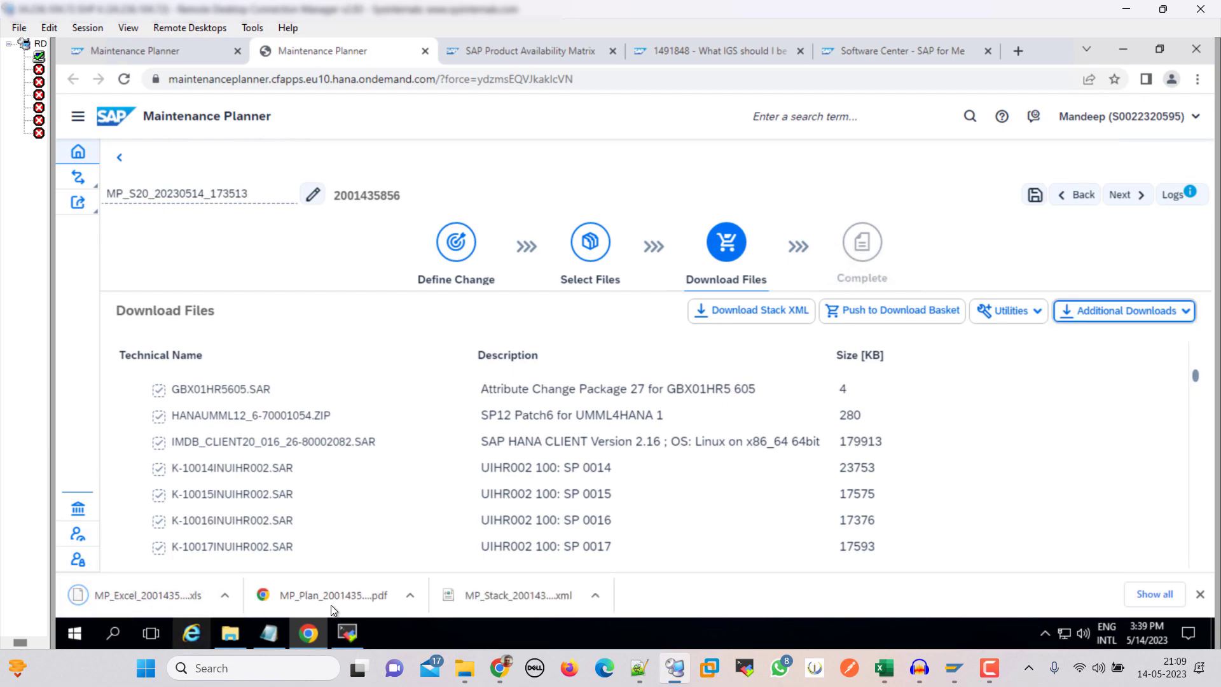
Open the MP_Plan PDF and read S20's Current Status, Planned Changes and Target Status sections
left_click(356, 593)
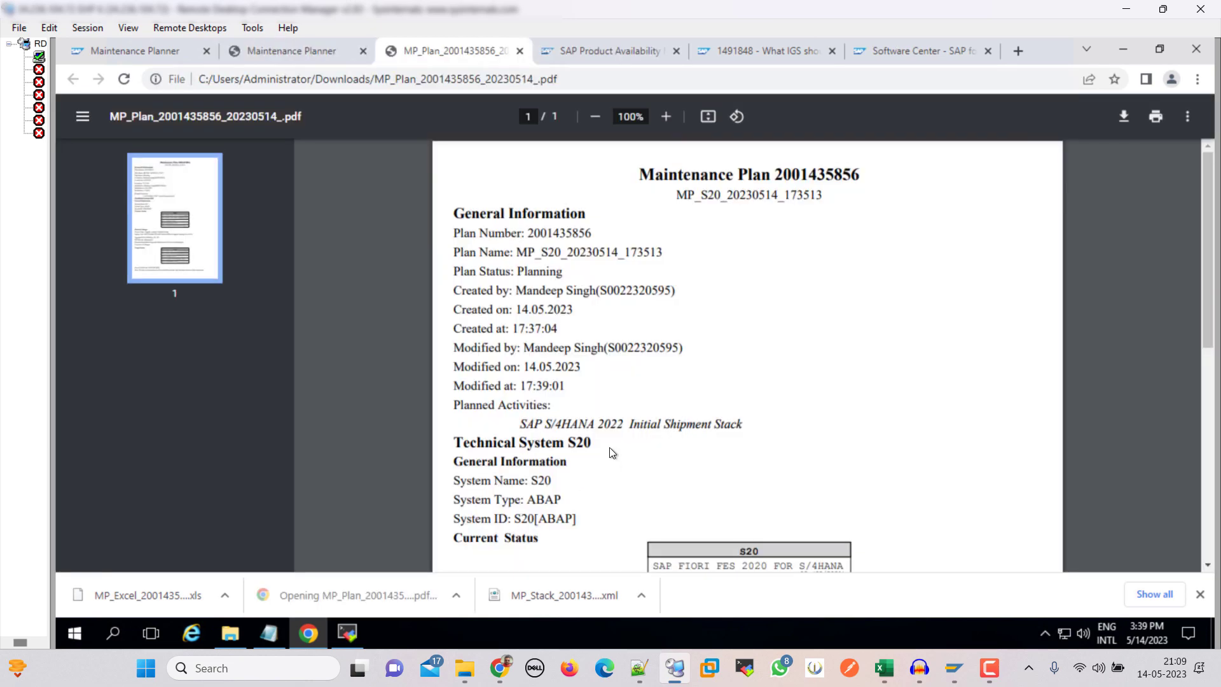
scroll(675, 391, "down", 3)
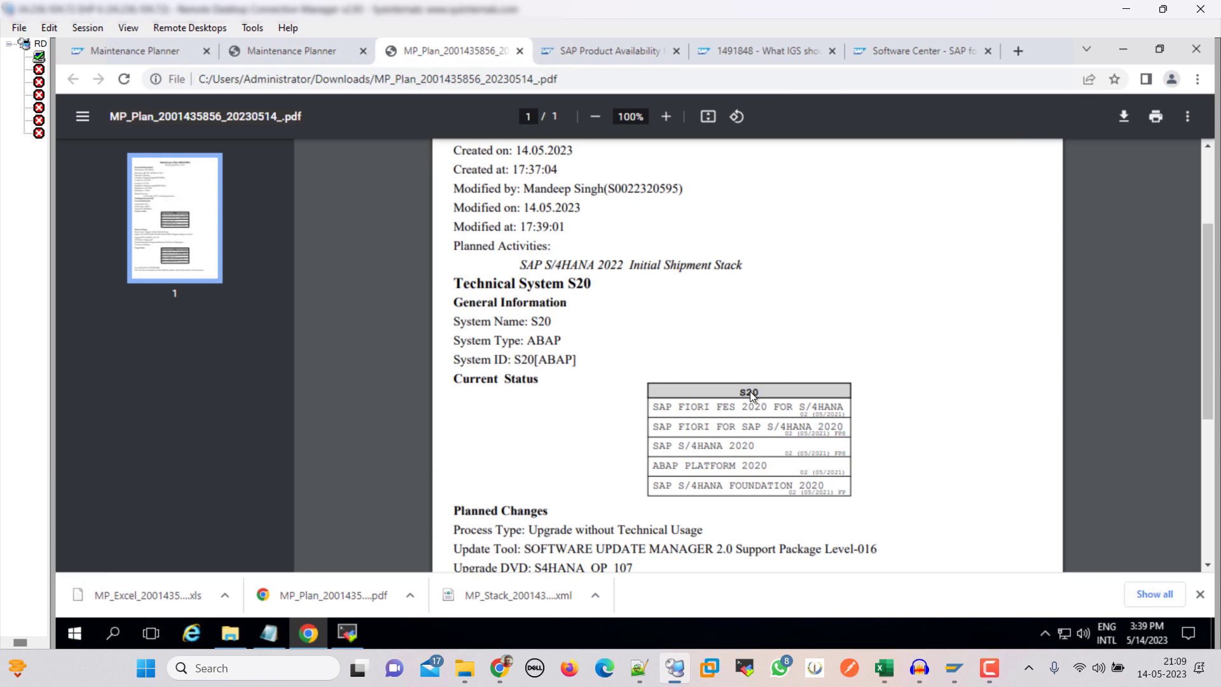
left_click_drag(770, 387, 741, 390)
scroll(760, 455, "down", 3)
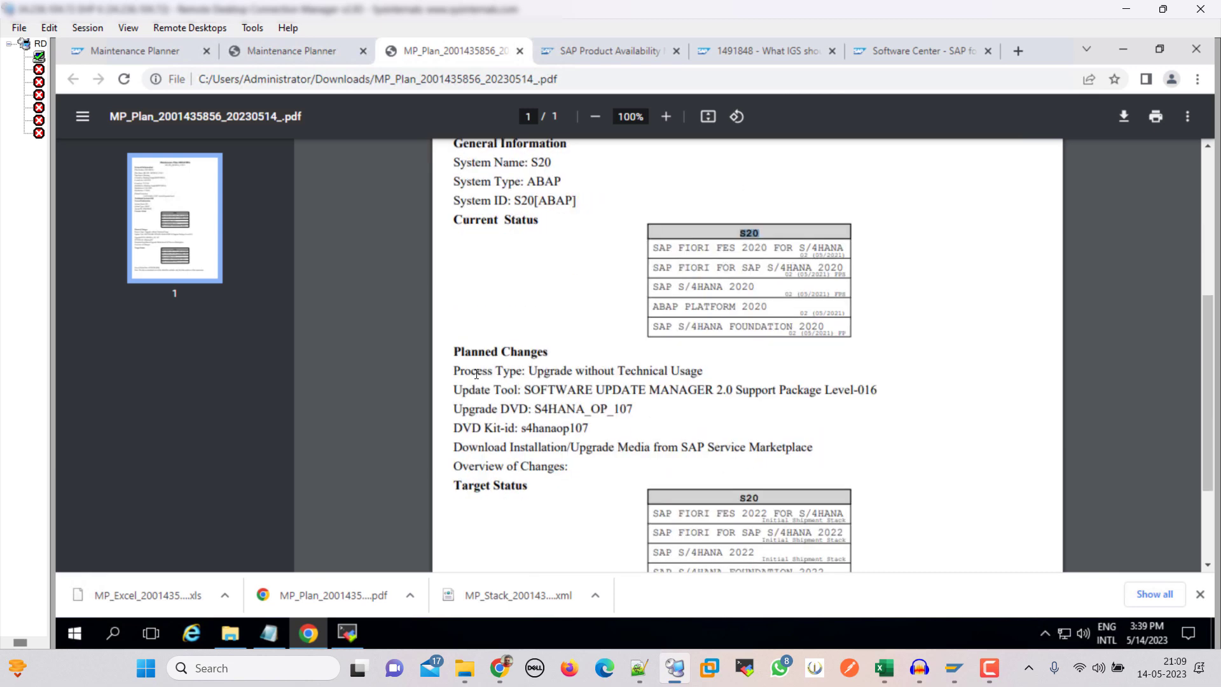
scroll(721, 457, "down", 3)
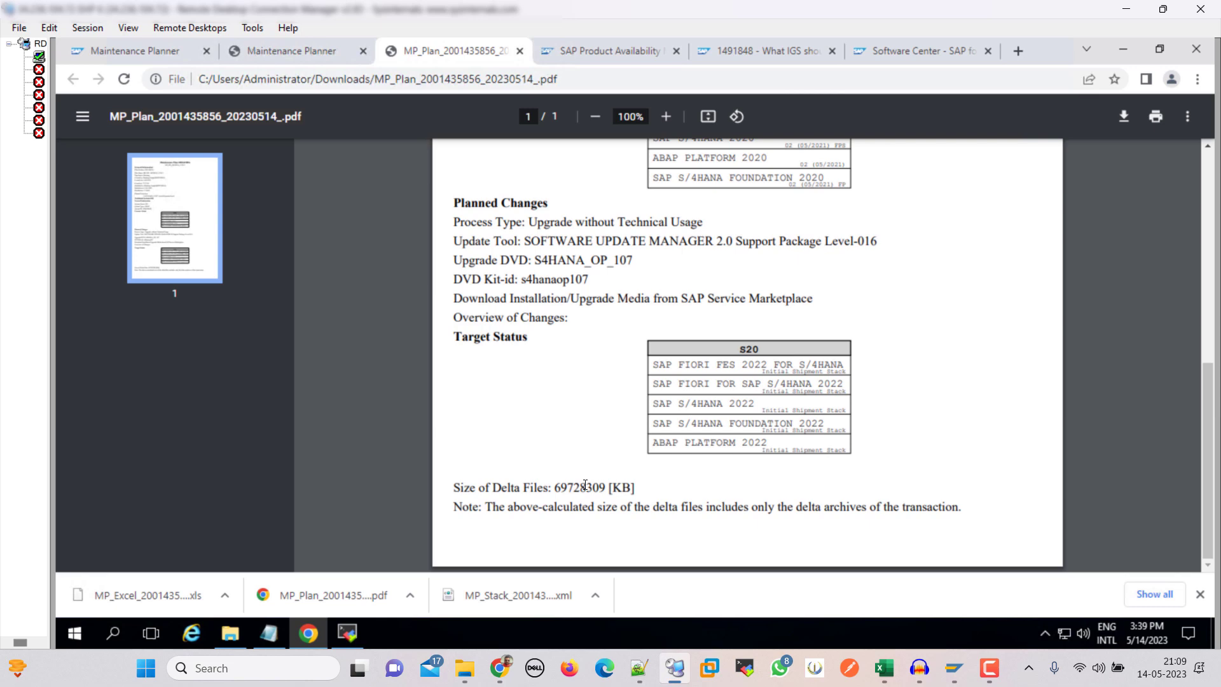
scroll(585, 487, "up", 6)
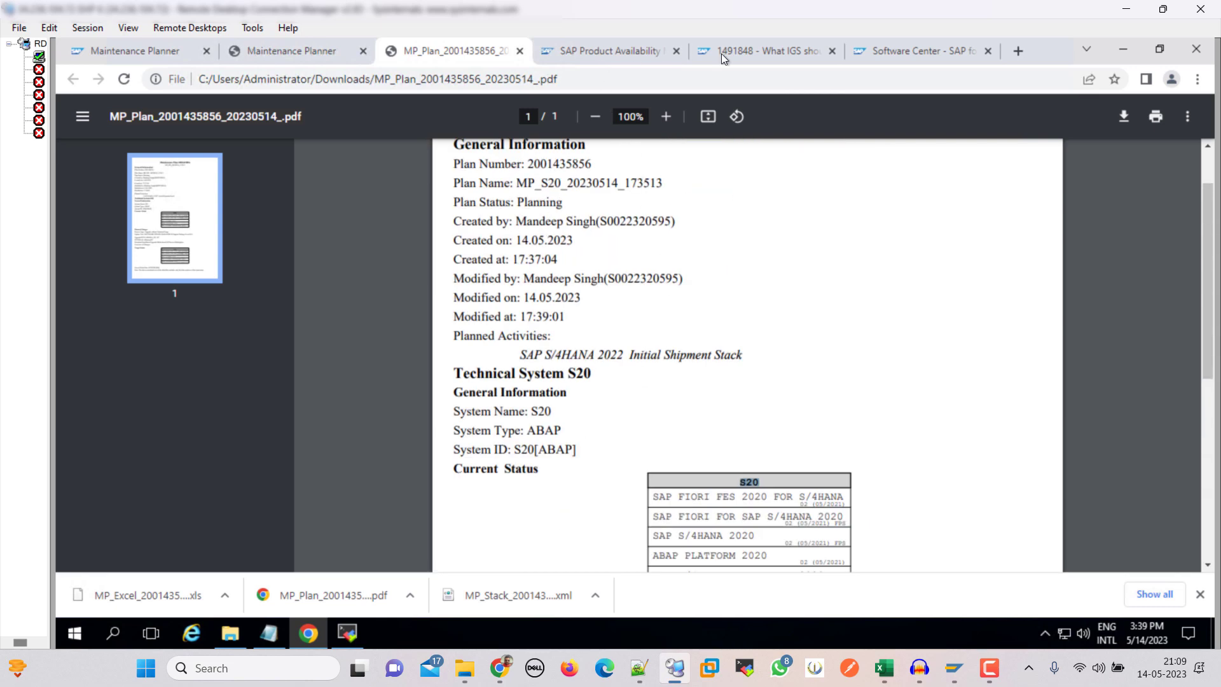
Switch to the SAP Note 1491848 tab and scroll to the table showing 7.81-7.89 kernels need IGS 781
left_click(745, 49)
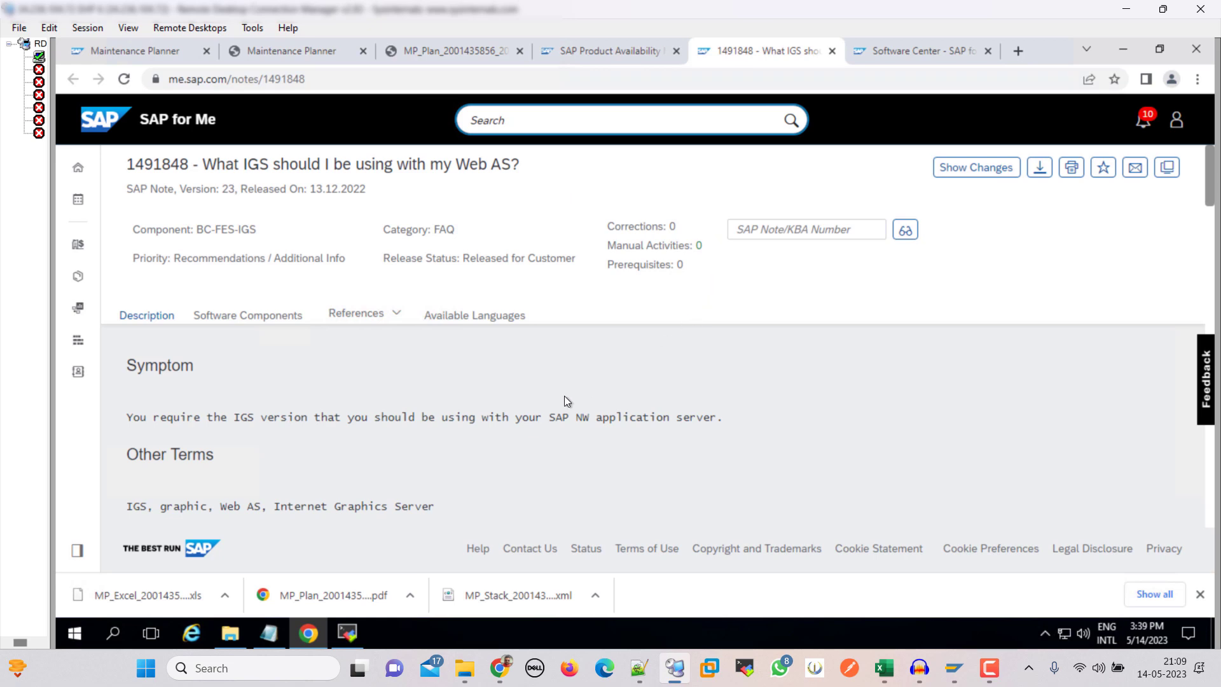
scroll(563, 396, "down", 5)
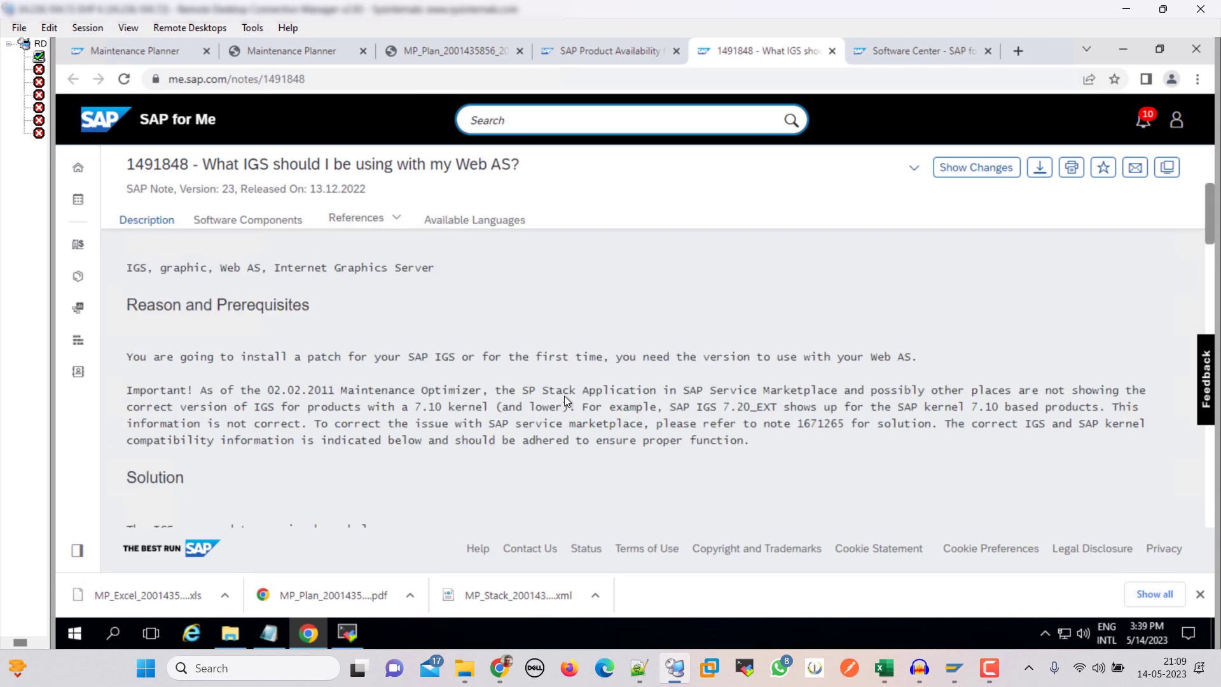
scroll(564, 395, "down", 4)
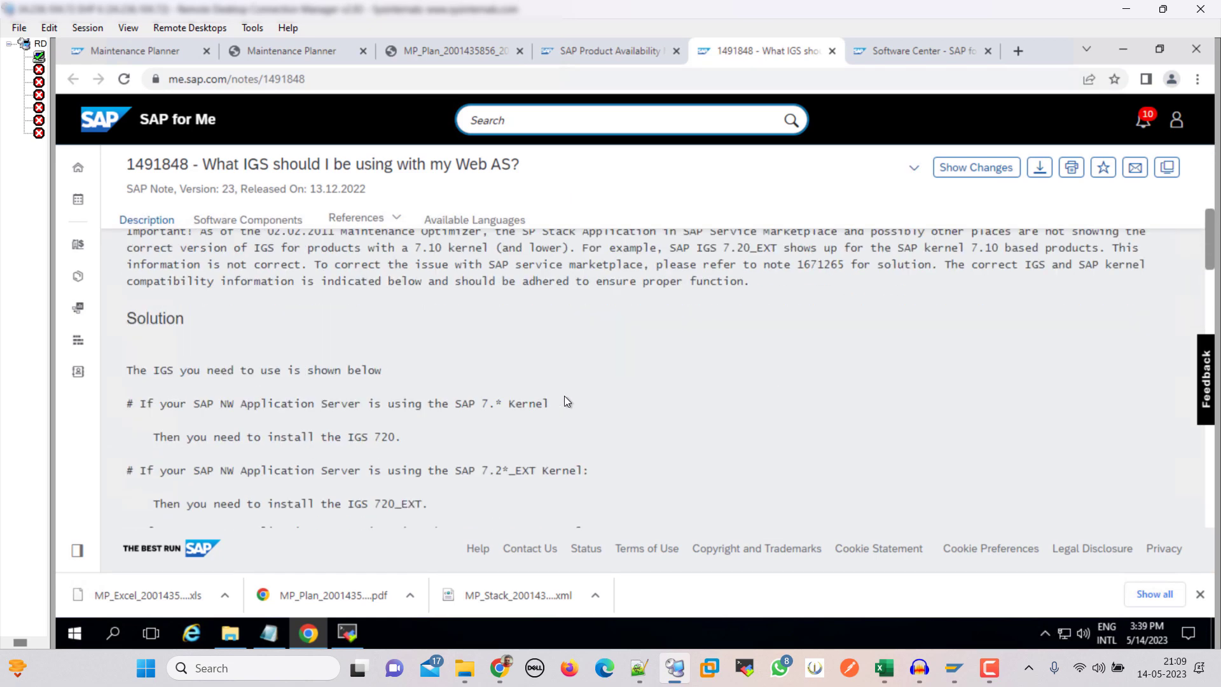
scroll(563, 396, "down", 4)
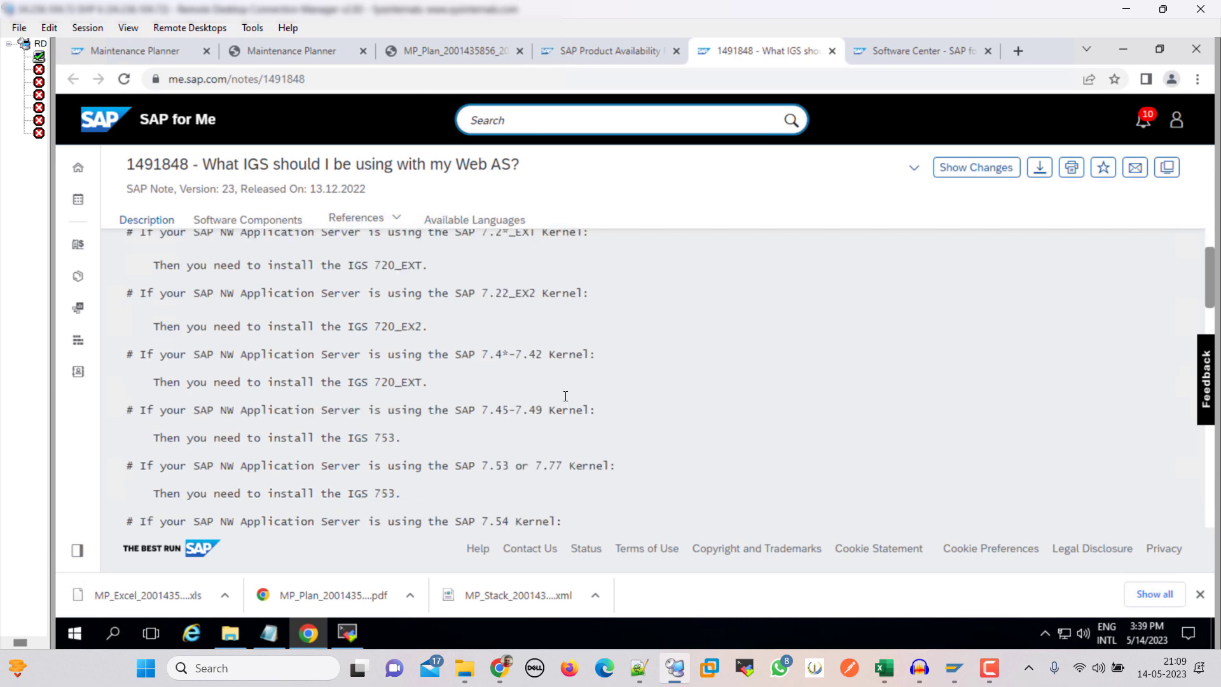
scroll(566, 401, "down", 1)
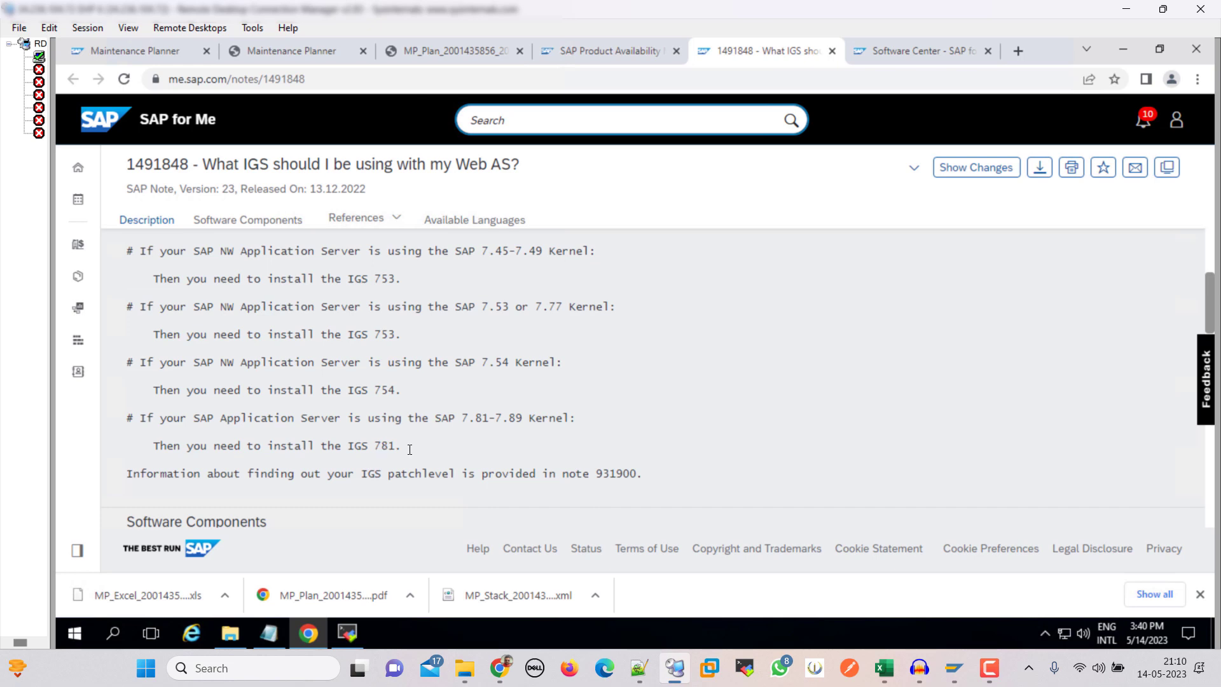
Go back to the plan's Download Files list in Maintenance Planner and scroll to its bottom
left_click(395, 53)
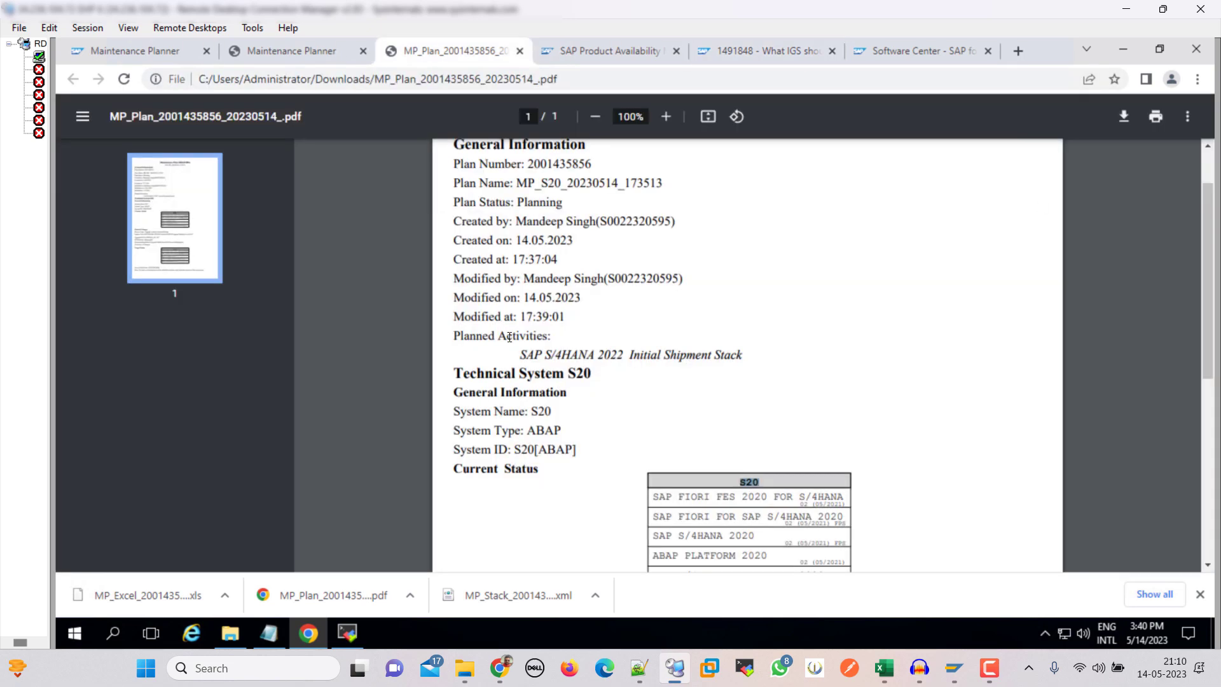
left_click(280, 52)
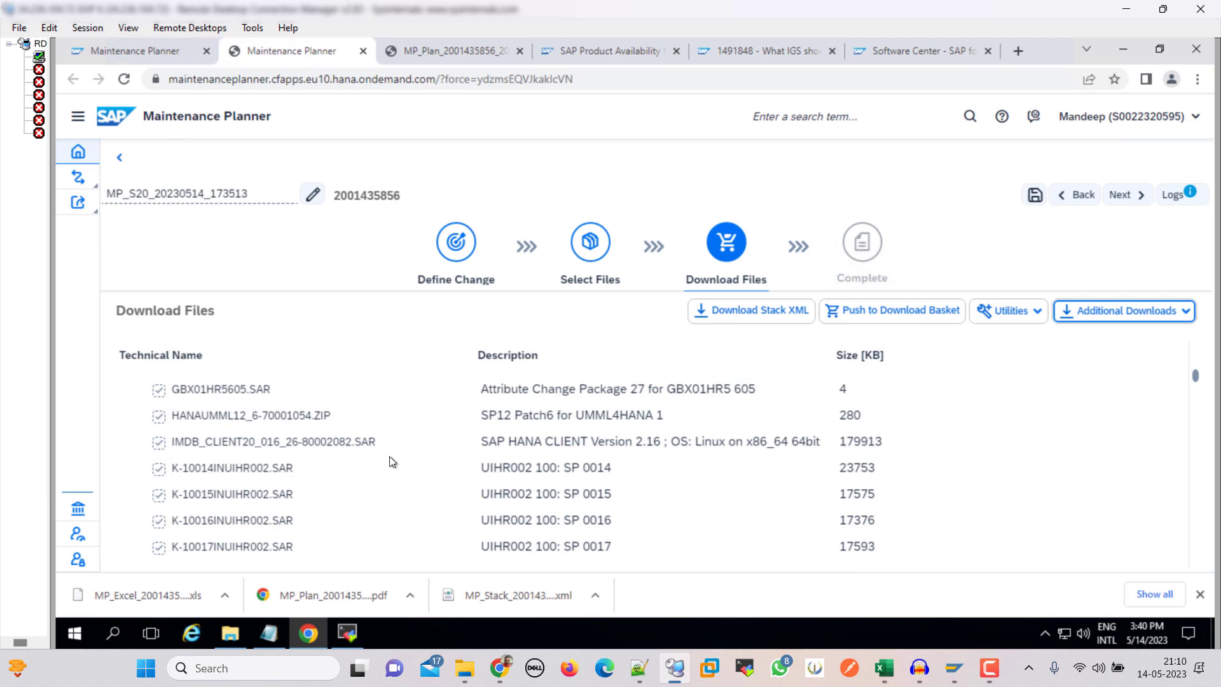
scroll(393, 461, "down", 3)
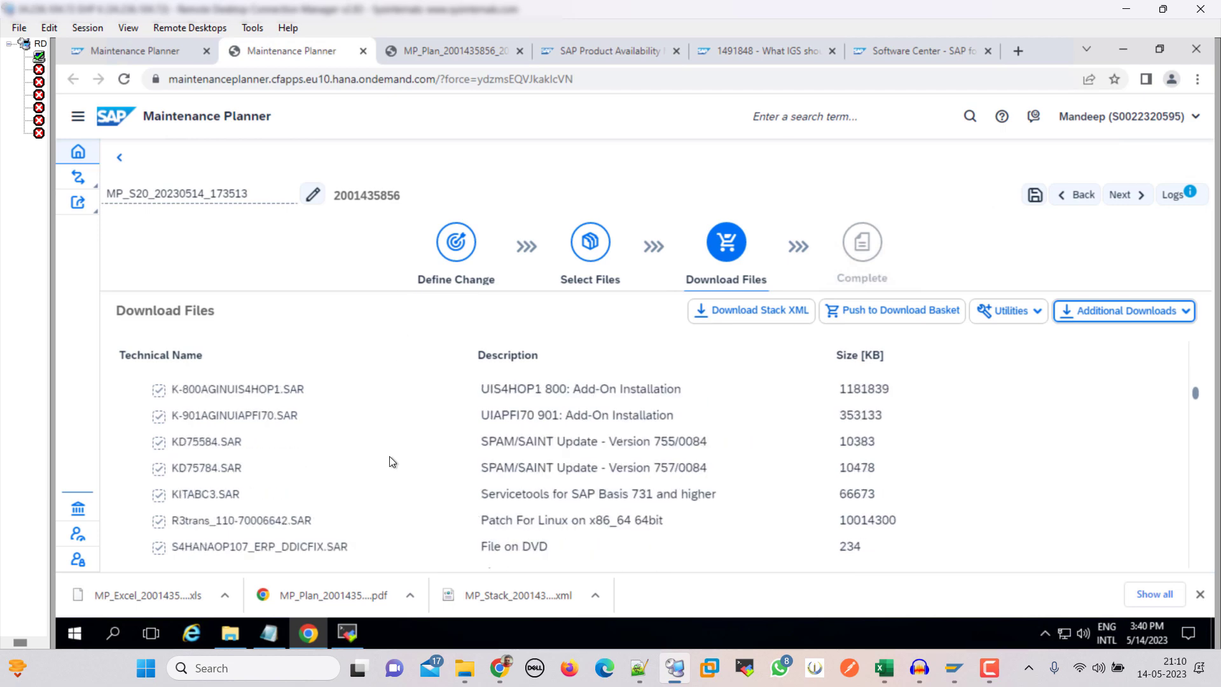
scroll(392, 461, "down", 5)
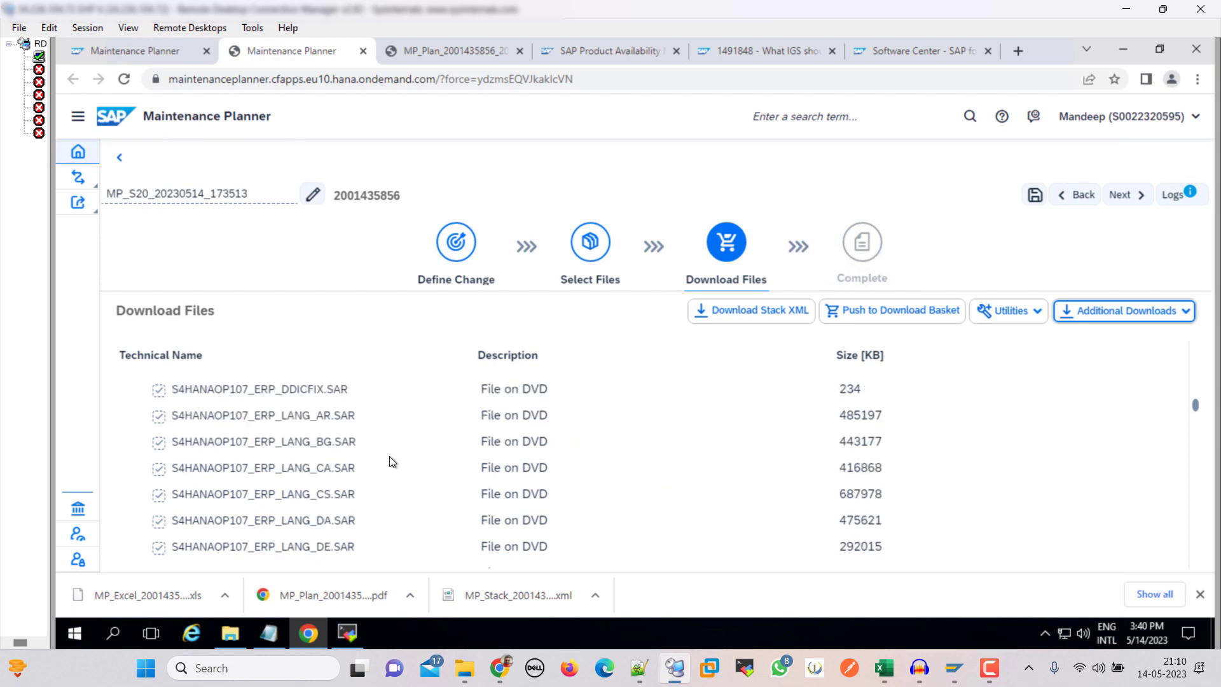
scroll(392, 462, "down", 7)
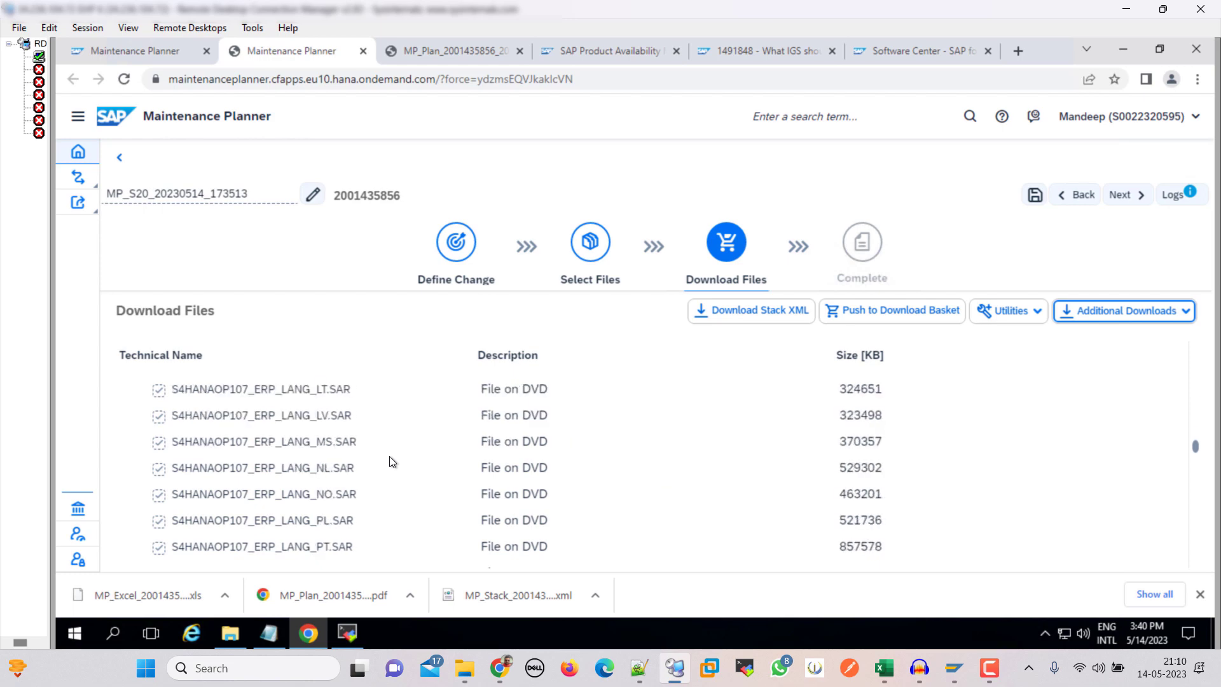
scroll(392, 461, "down", 8)
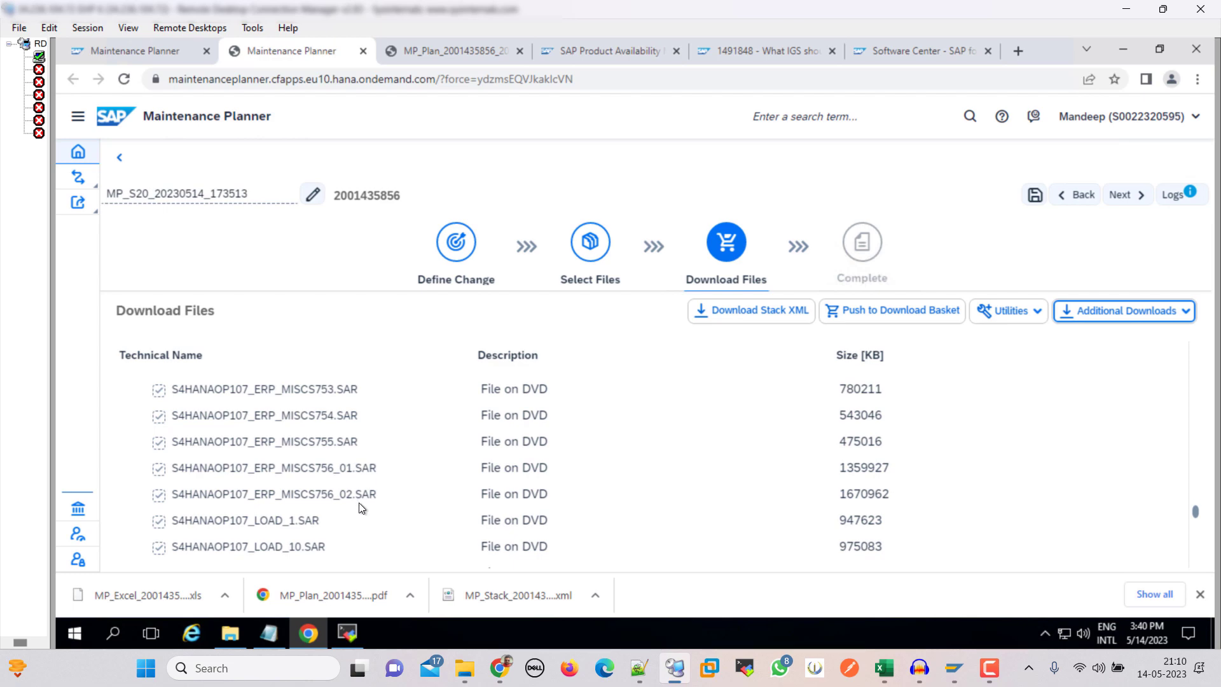
scroll(360, 509, "down", 2)
scroll(359, 502, "down", 7)
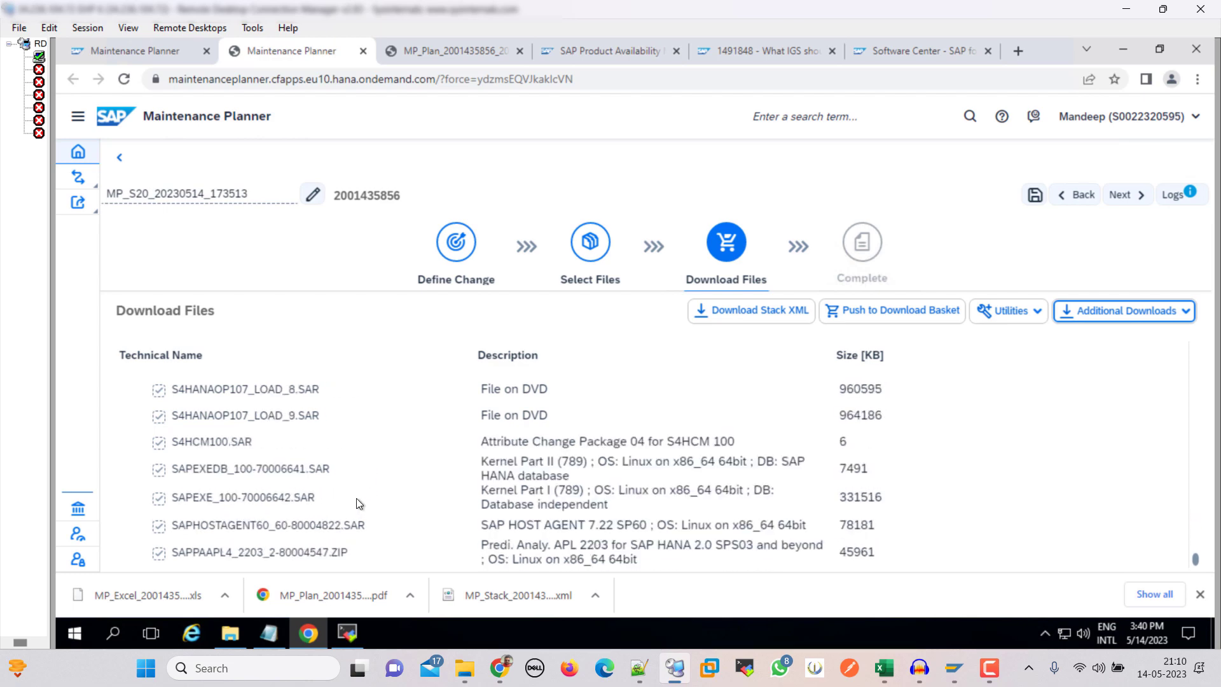
scroll(359, 503, "down", 2)
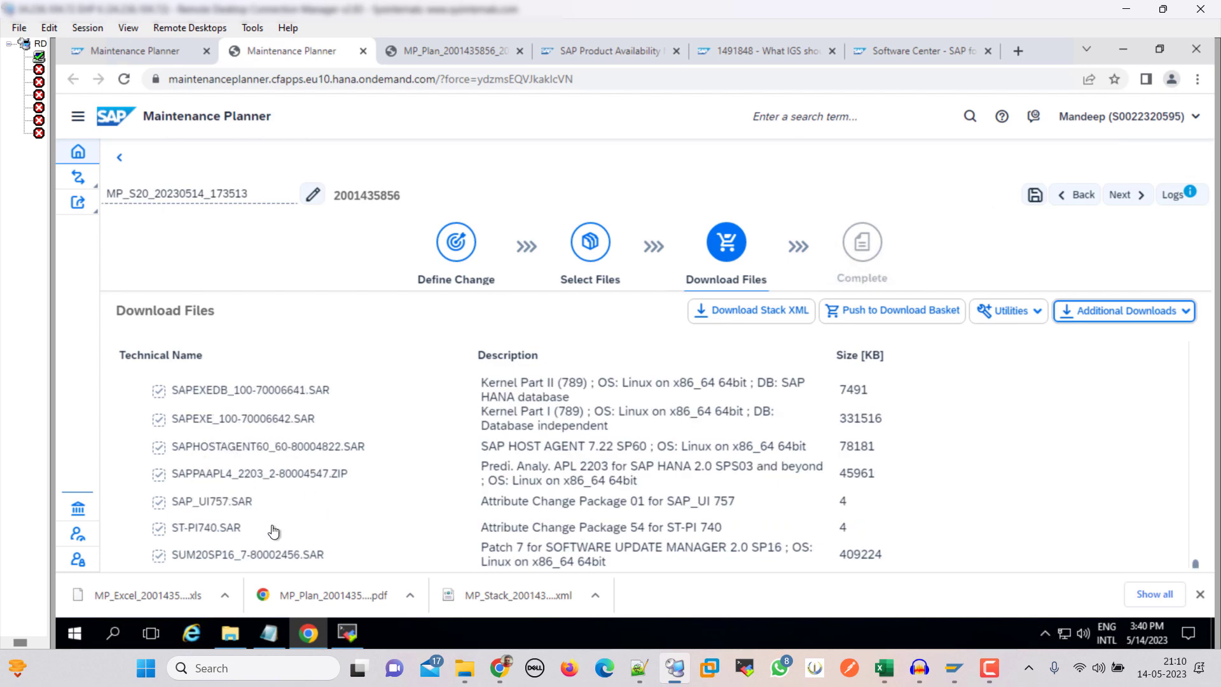
scroll(278, 533, "down", 2)
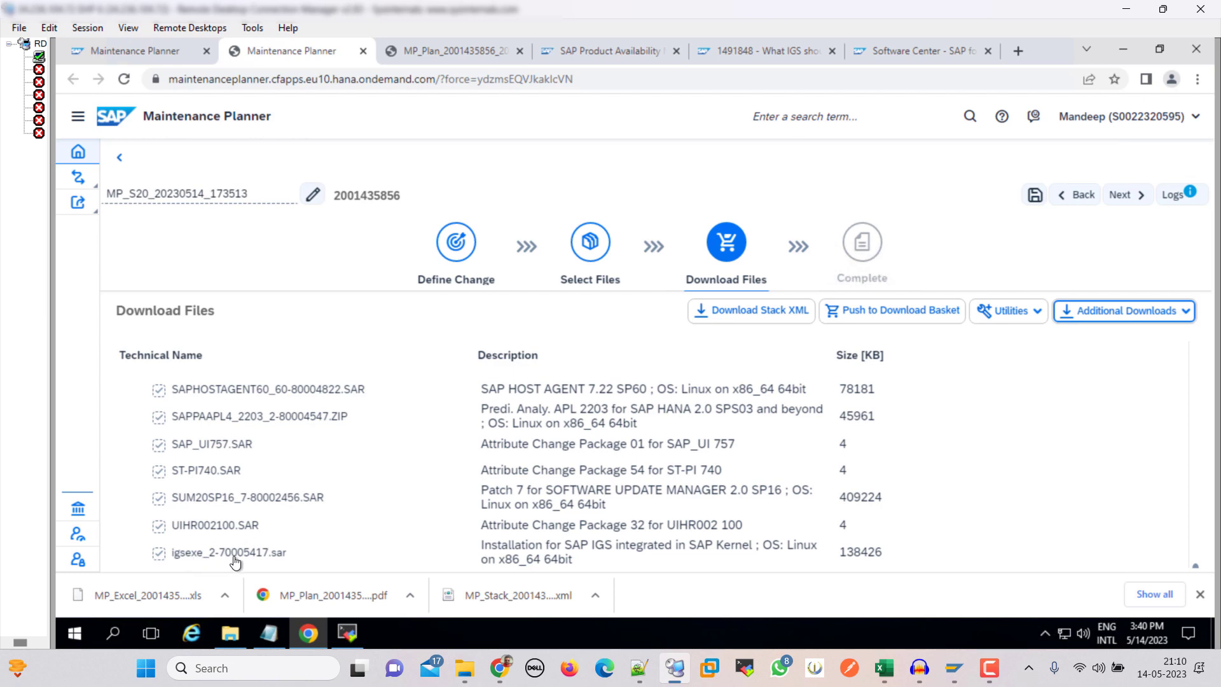
Highlight the igsexe_2-70005417.sar IGS installation file name to confirm it is listed
left_click(709, 553)
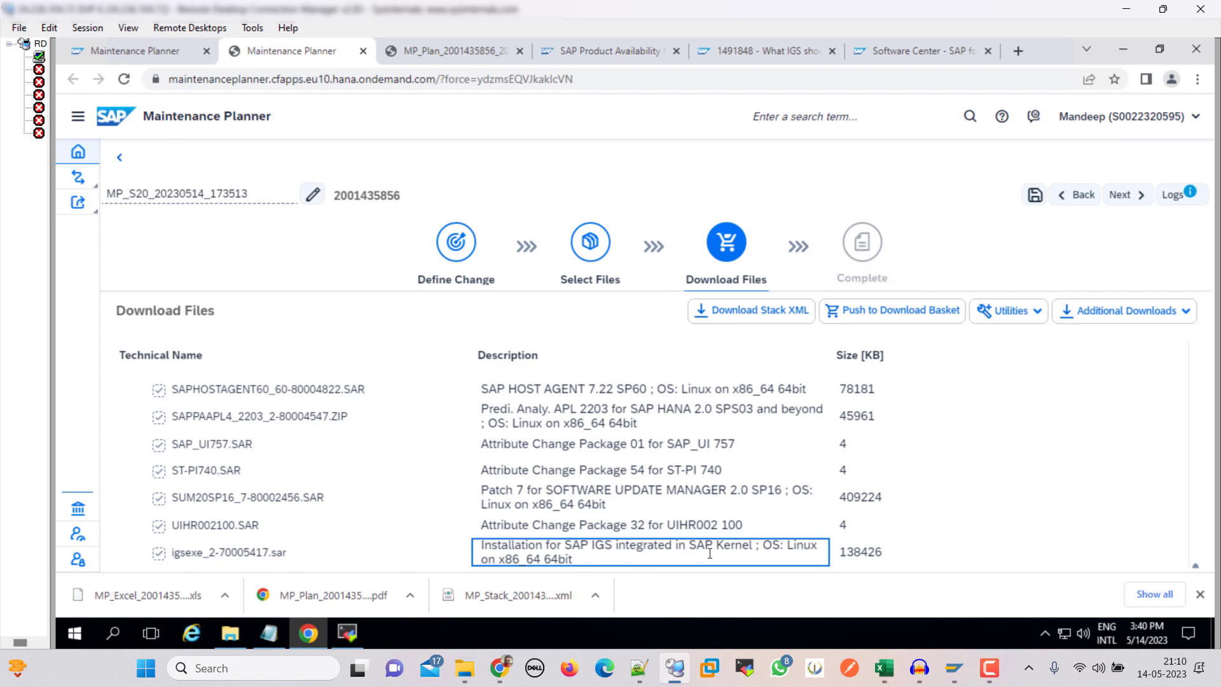
left_click(215, 557)
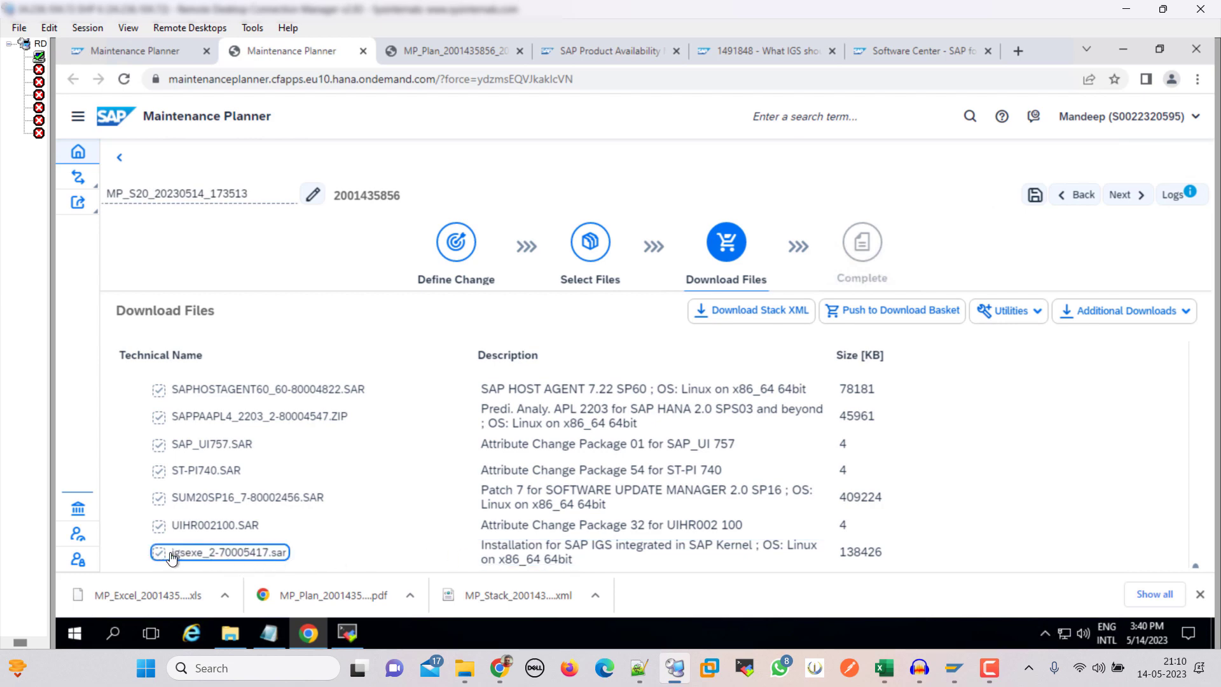
left_click_drag(256, 563, 288, 563)
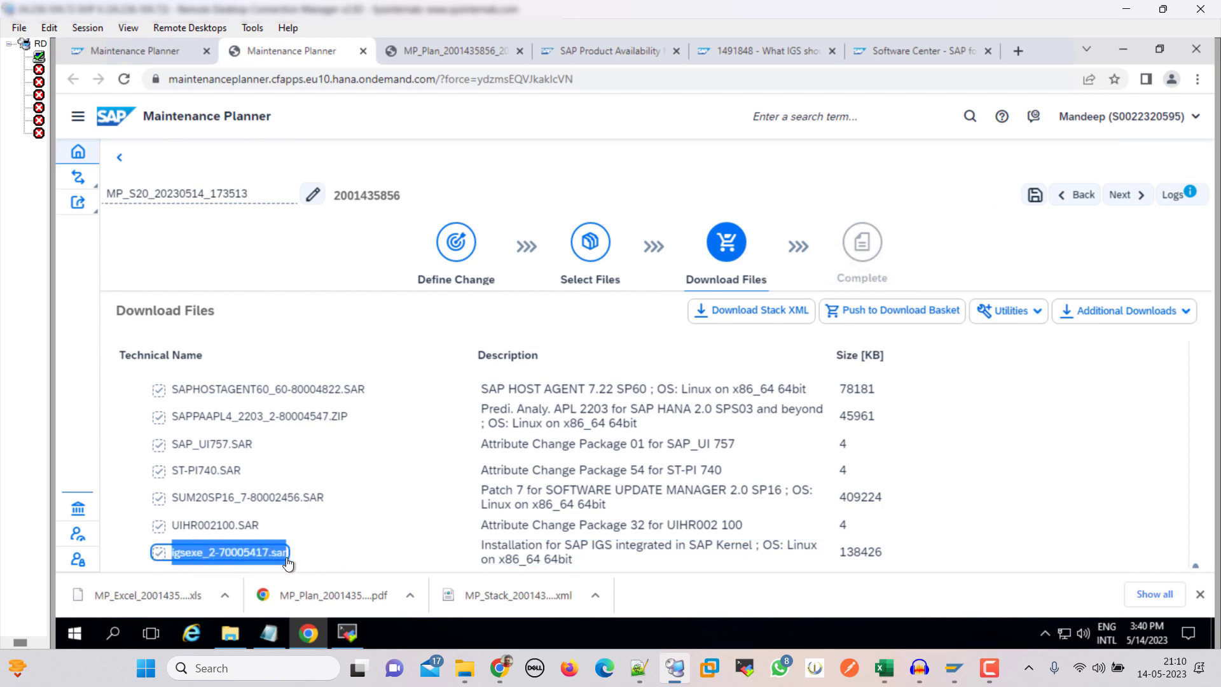
Return to the Select Files step and choose to reselect the OS/DB dependent files
left_click(1085, 197)
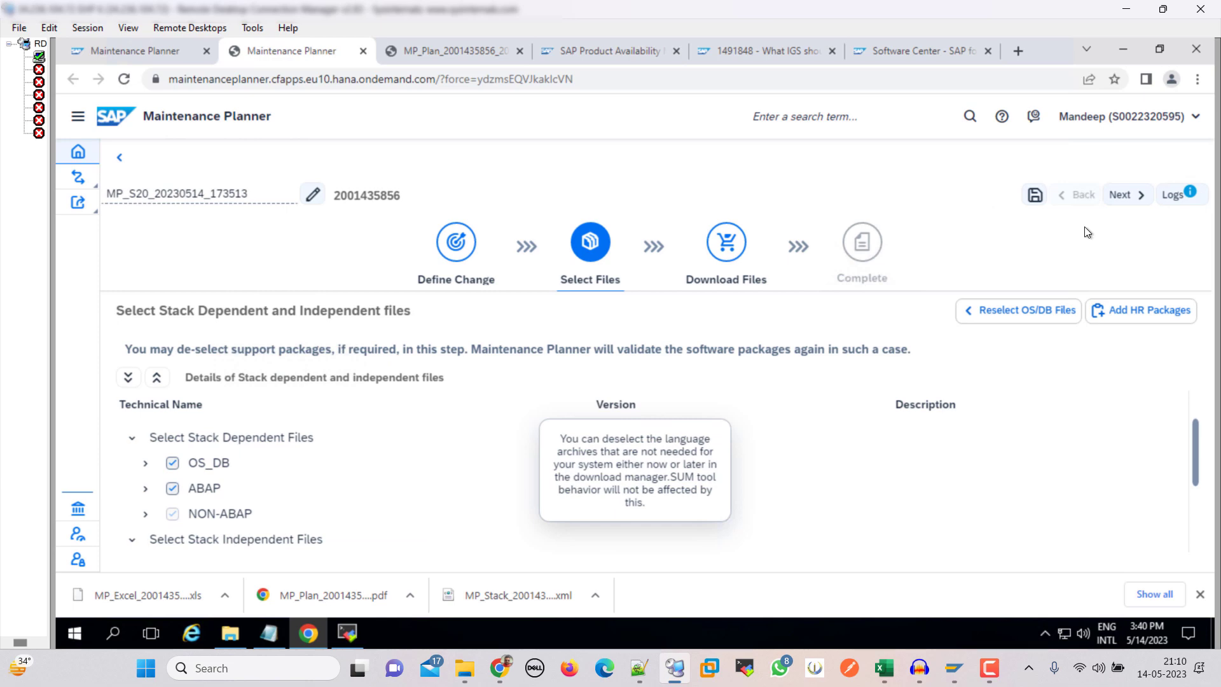
scroll(979, 477, "down", 1)
scroll(980, 477, "down", 1)
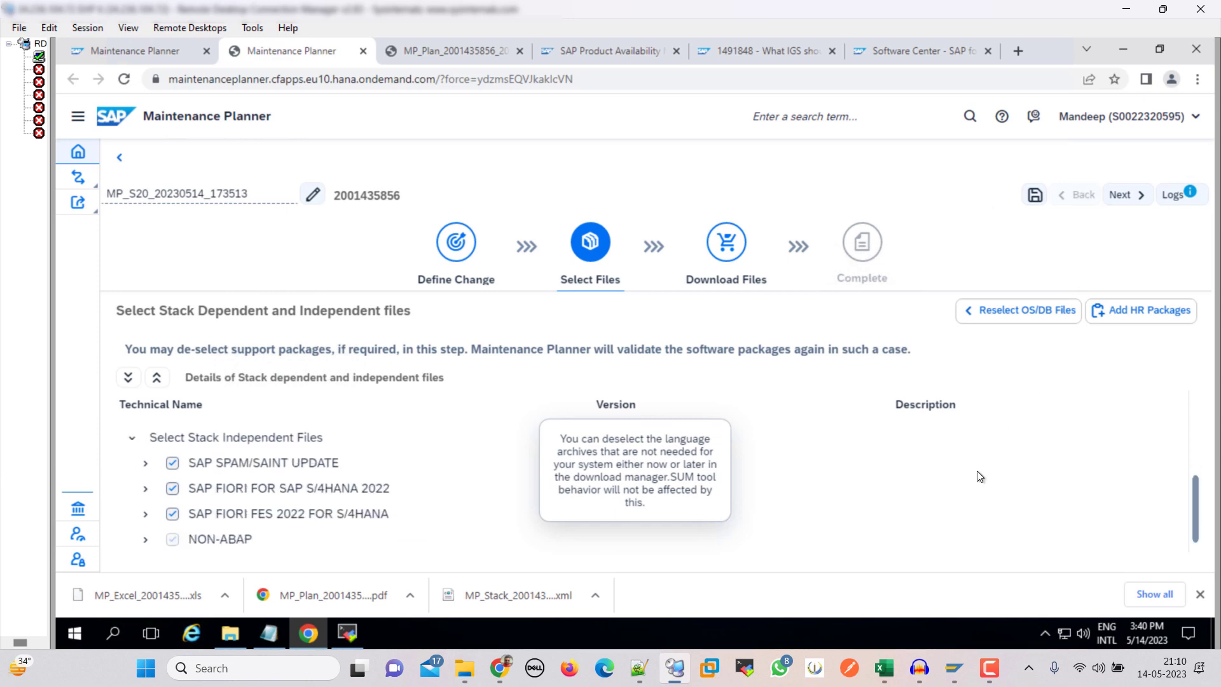
scroll(980, 477, "up", 2)
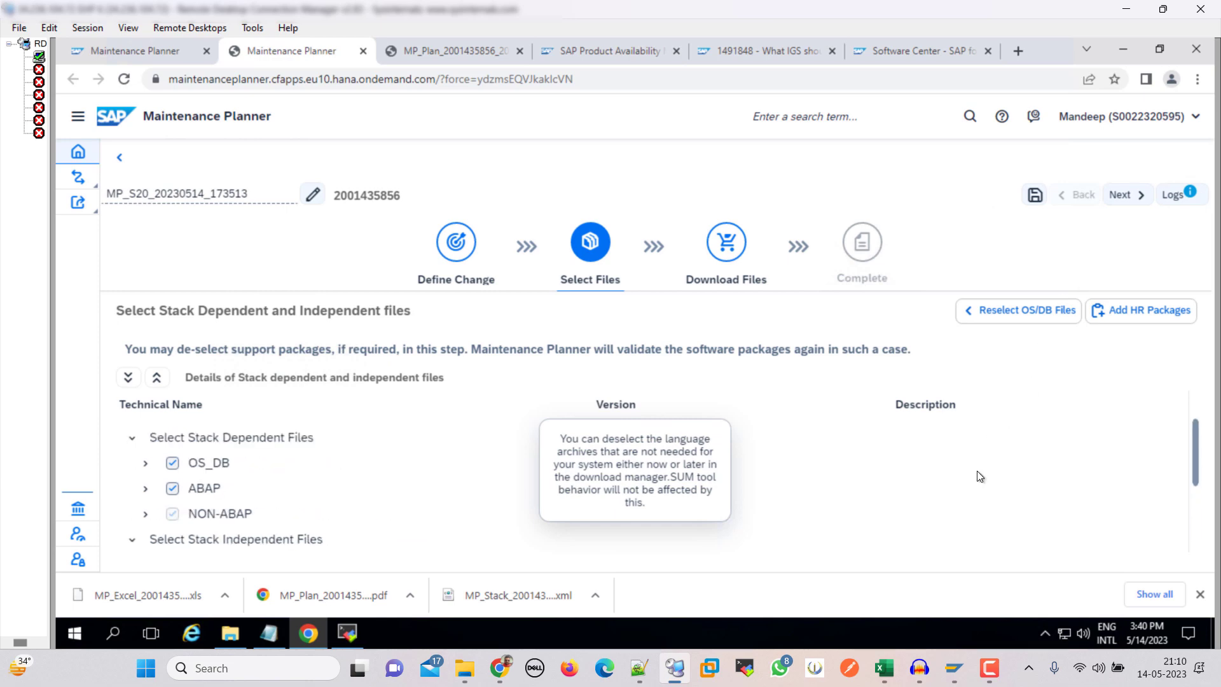
left_click(1013, 303)
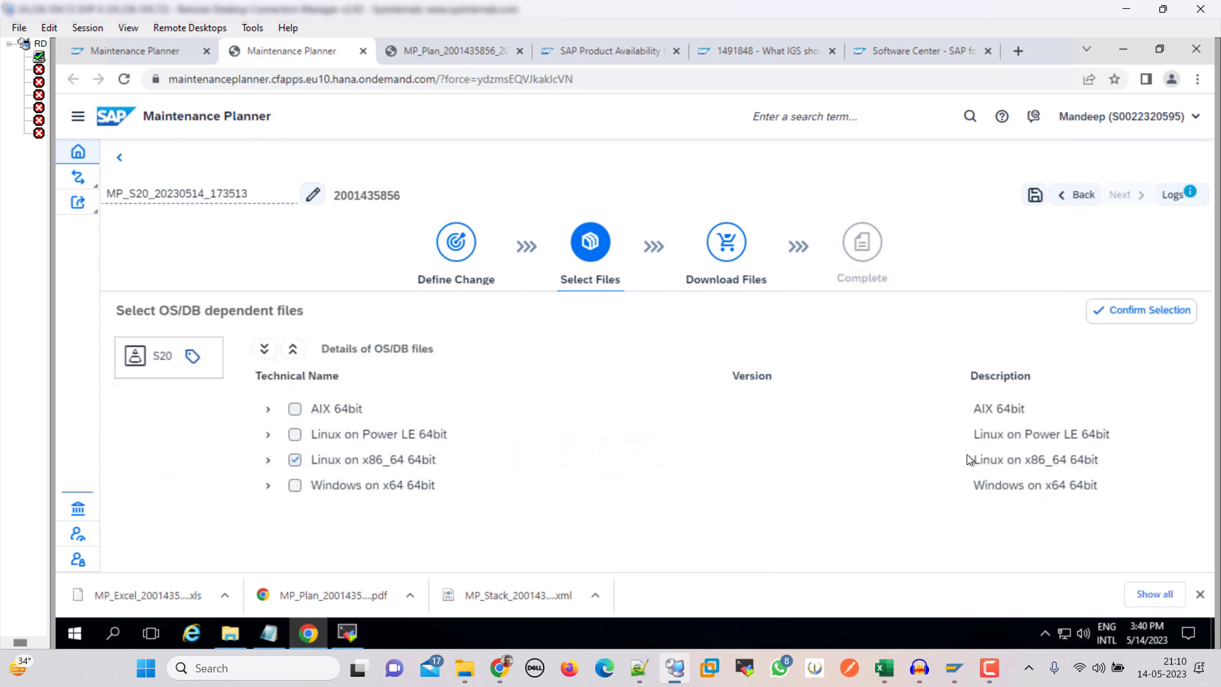
Confirm the Linux on x86_64 64bit file selection, accept the kernel/IGS warning, and proceed to Download Files
left_click(268, 459)
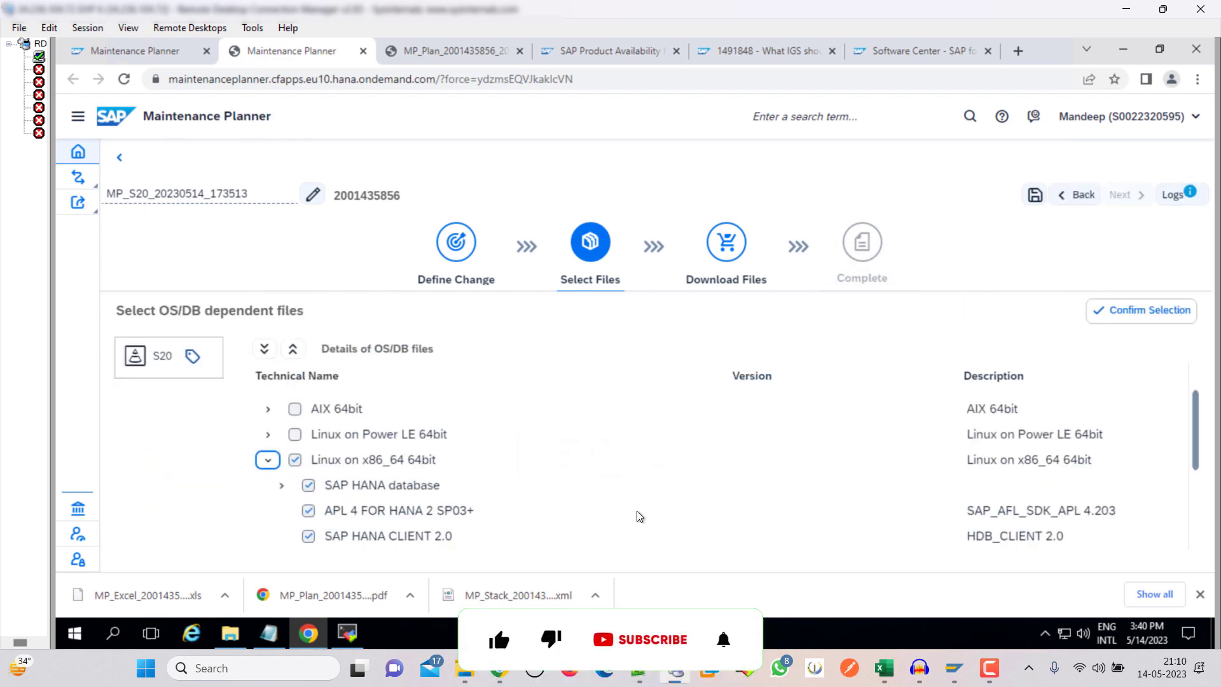
scroll(636, 510, "down", 2)
scroll(636, 510, "down", 1)
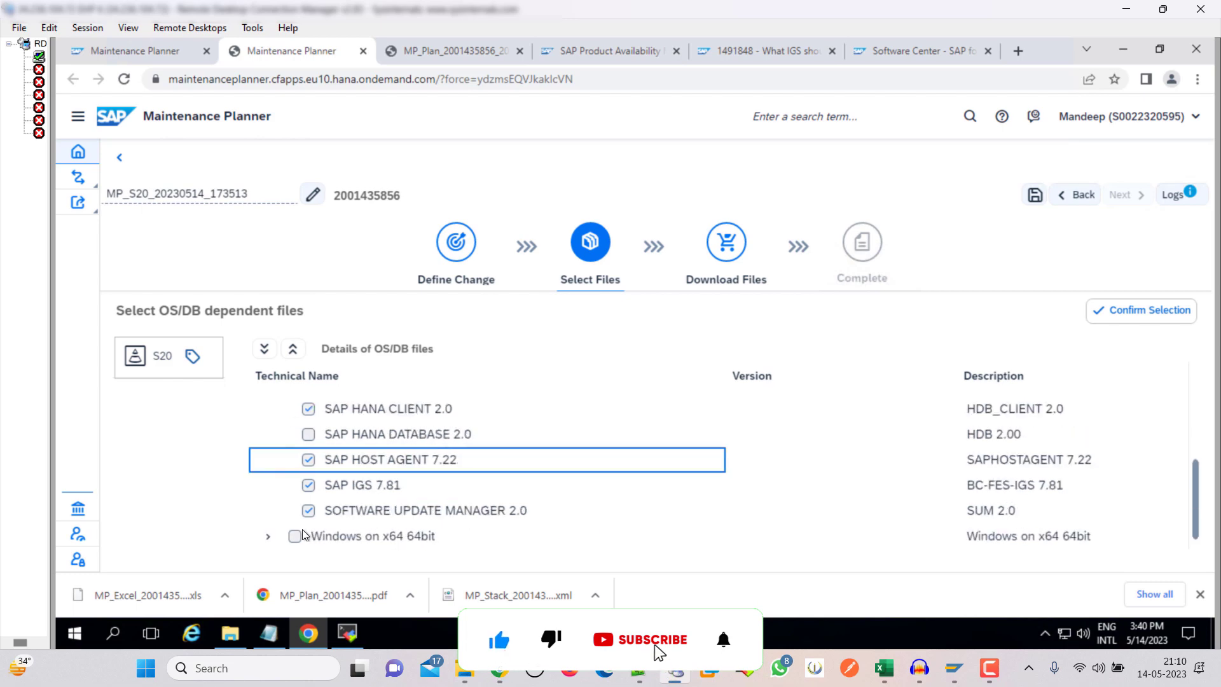
left_click(1138, 326)
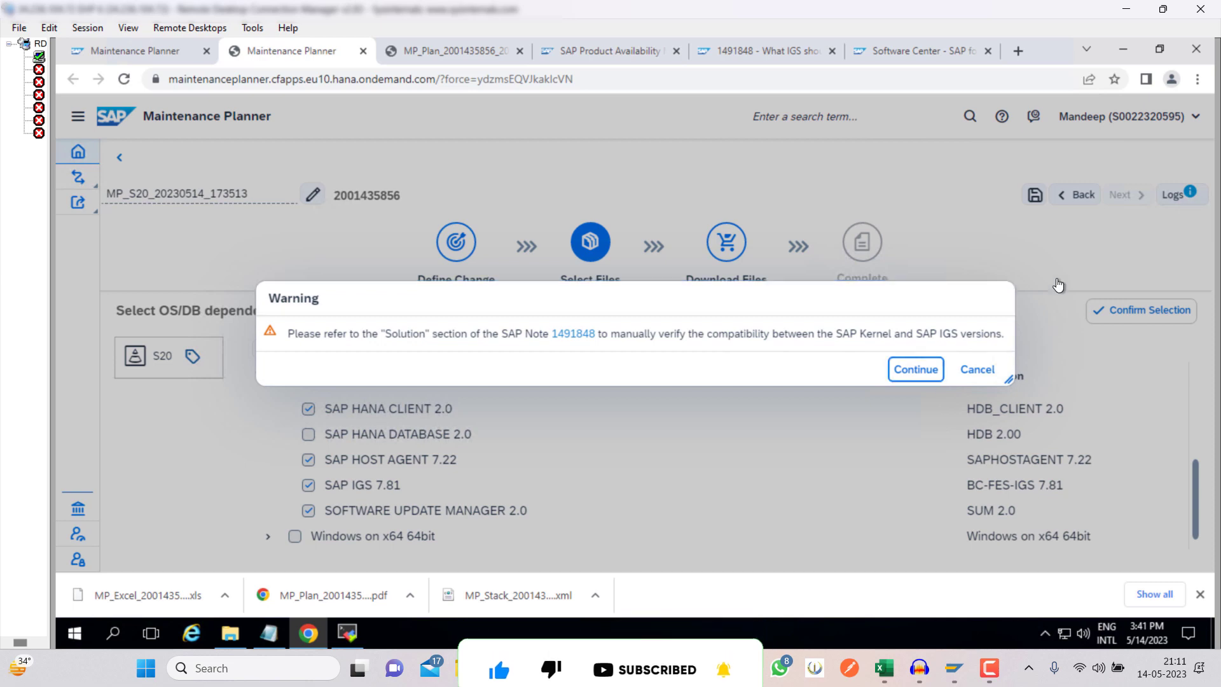
key("Return")
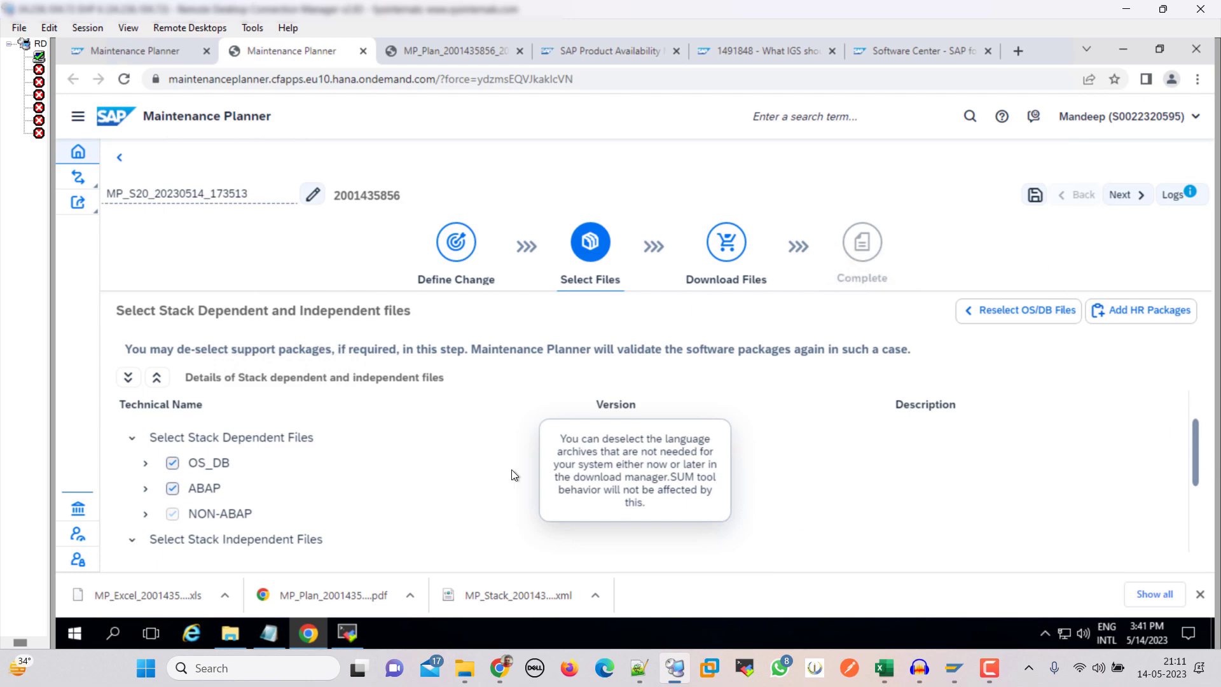
left_click(1121, 197)
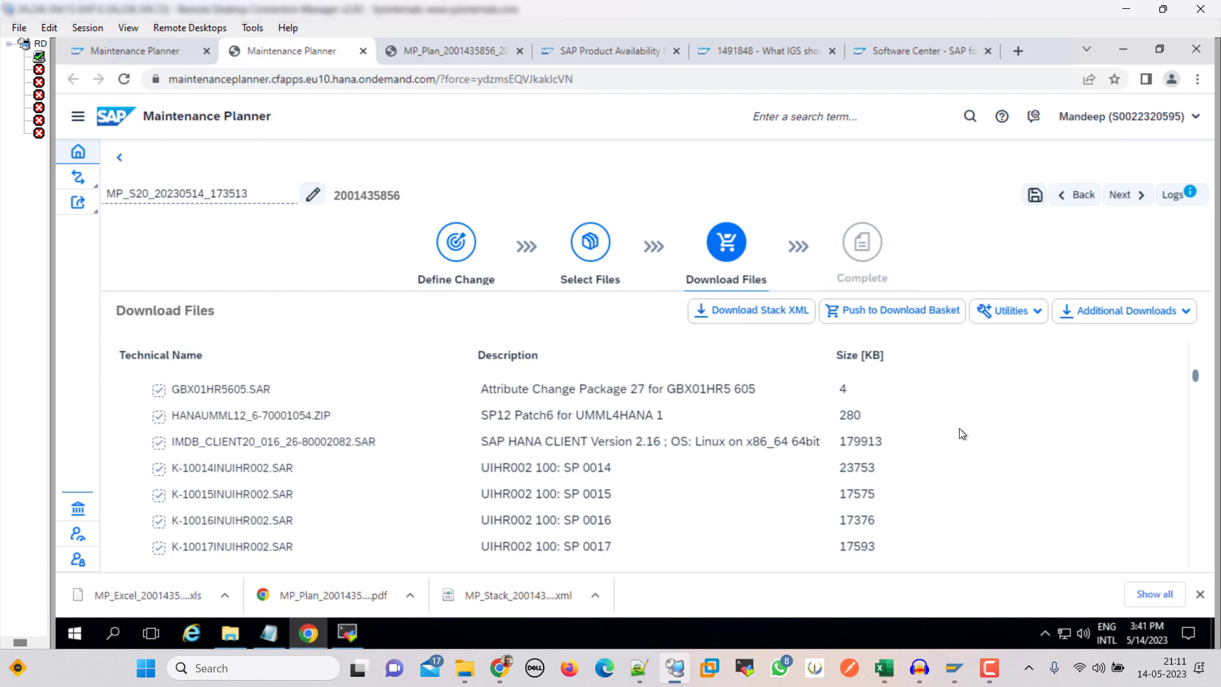
Launch SAP Download Manager from DLManager.jar in Downloads\51053970\sap-download-manager-3.1.2
left_click(228, 630)
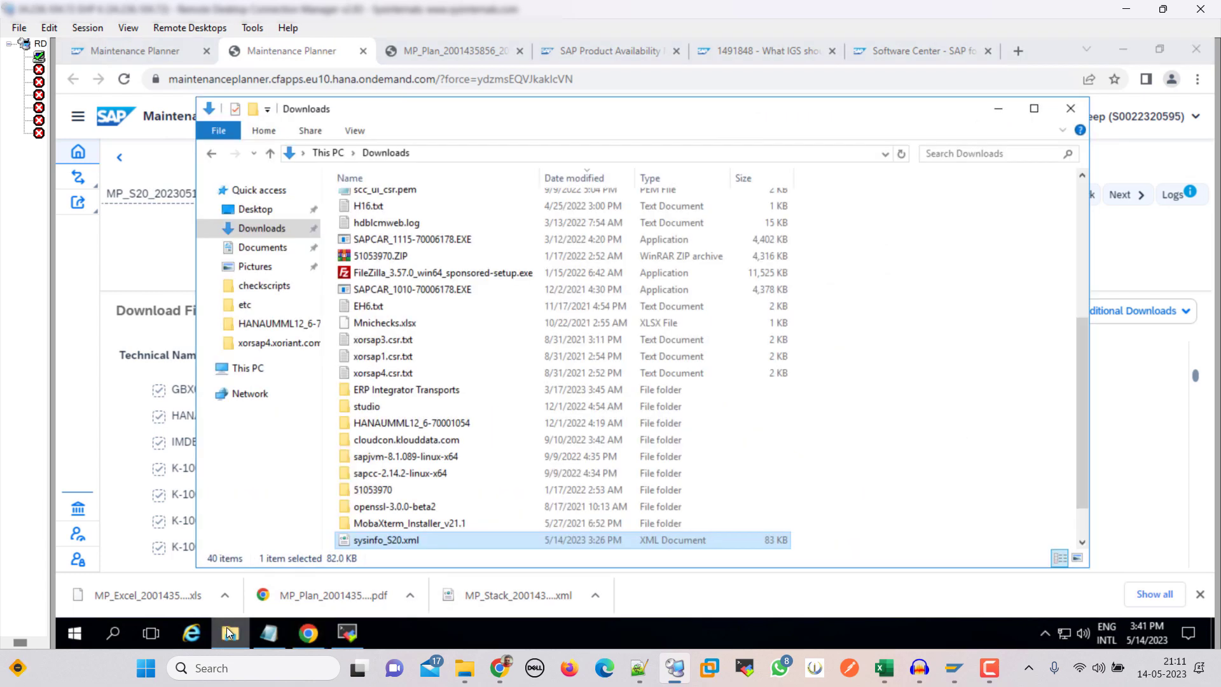
left_click(273, 229)
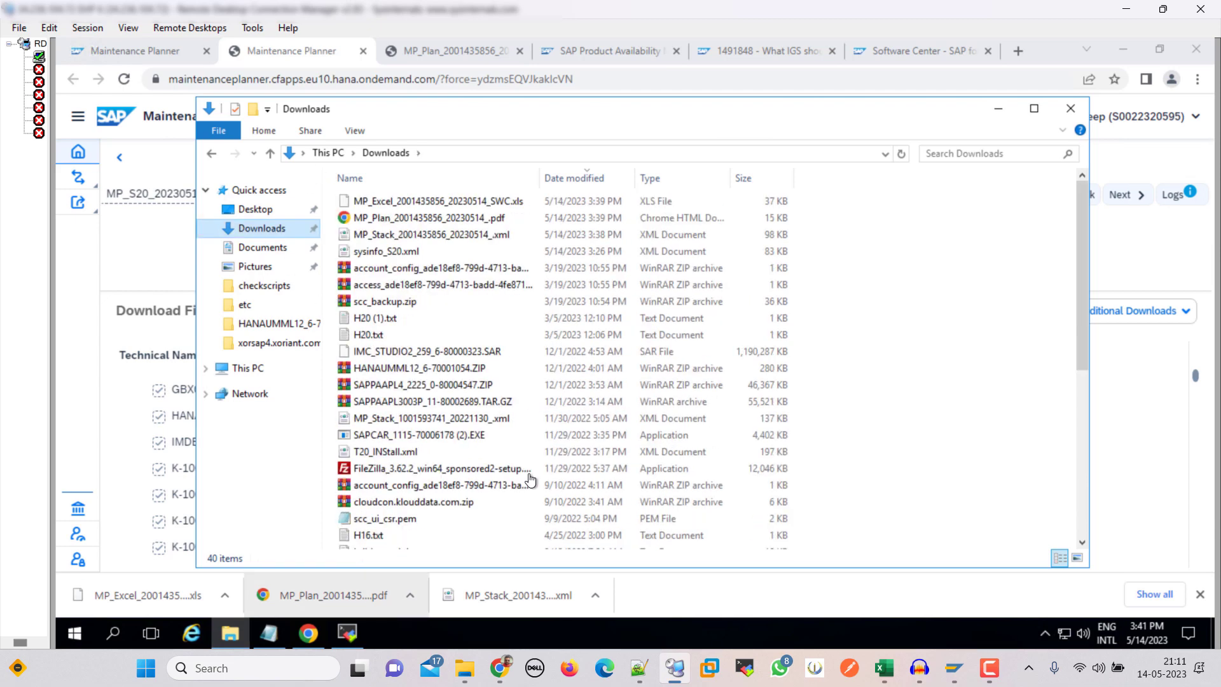
scroll(536, 474, "down", 6)
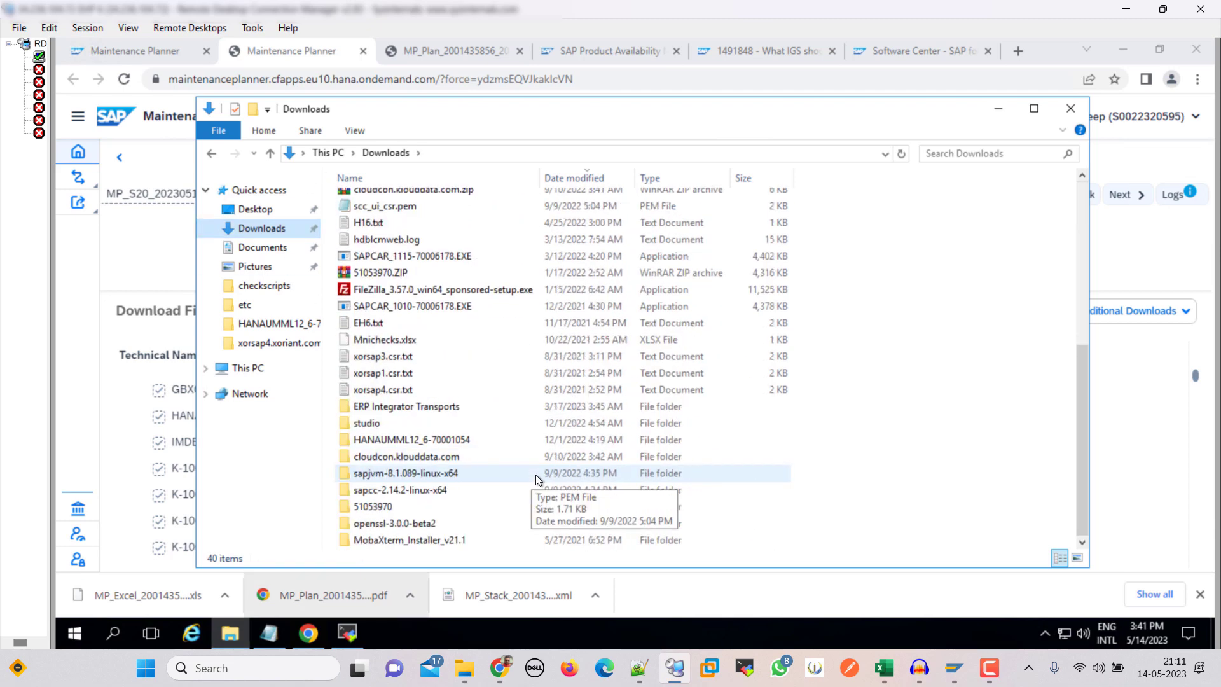
left_click(560, 506)
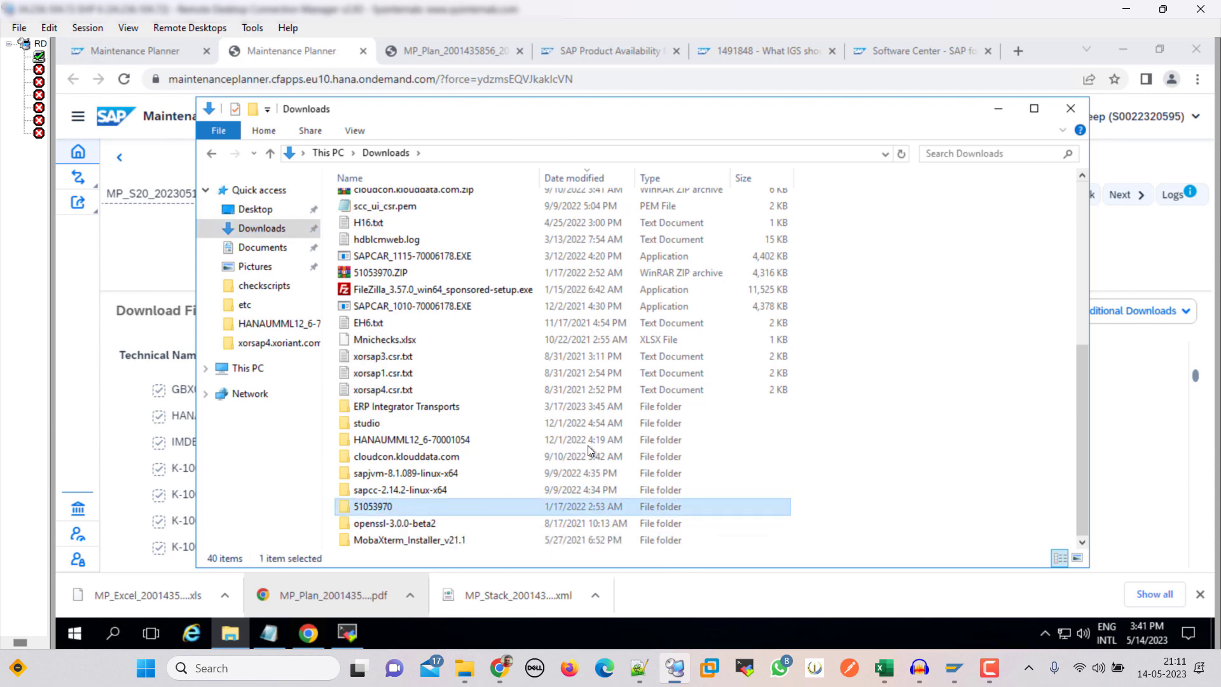
key("Return")
double_click(424, 200)
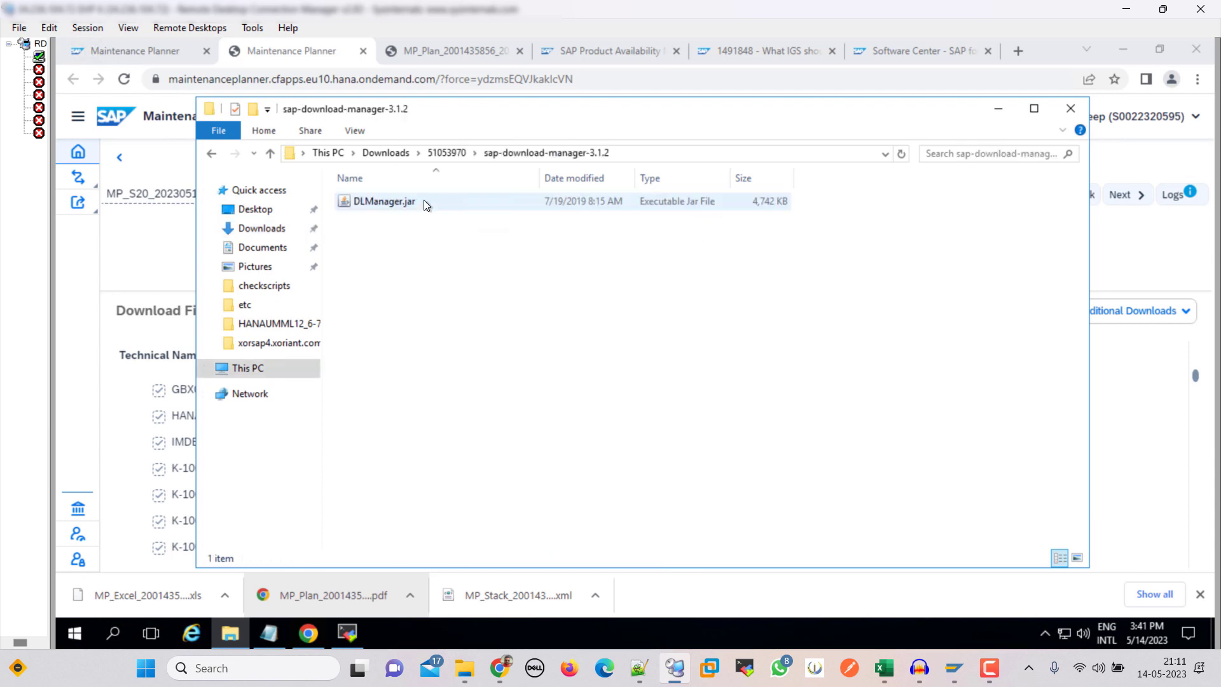
double_click(424, 200)
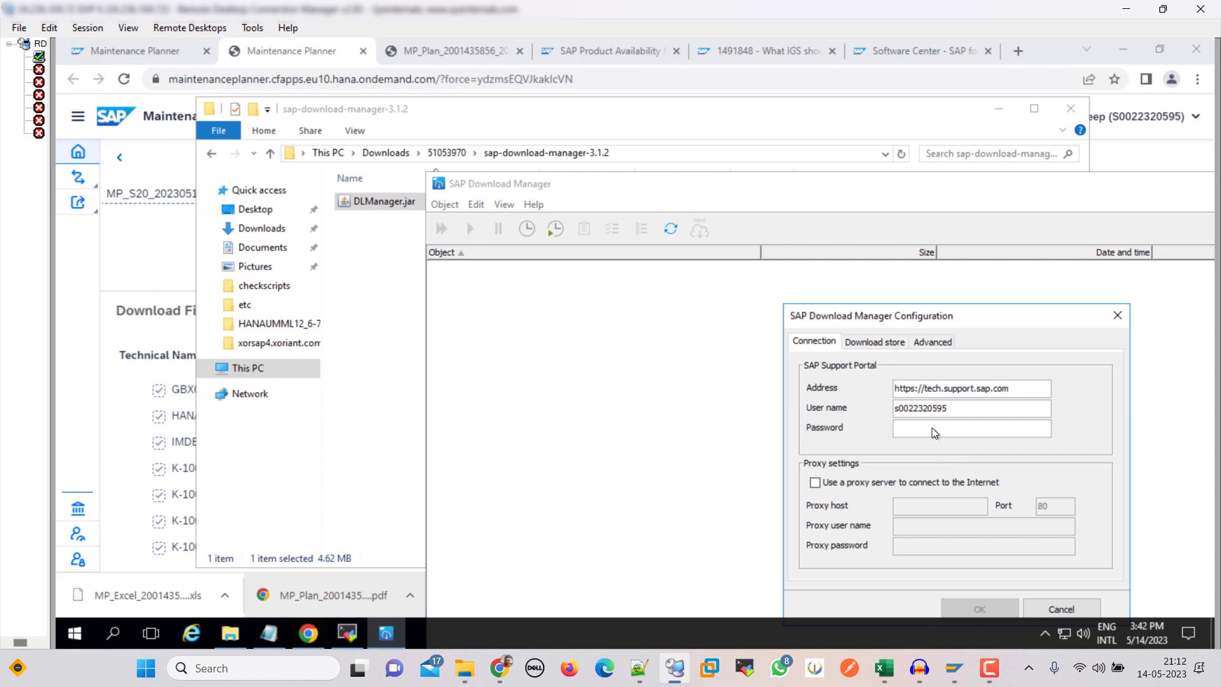
Enter the SAP Support Portal account password and save the connection settings
type("****")
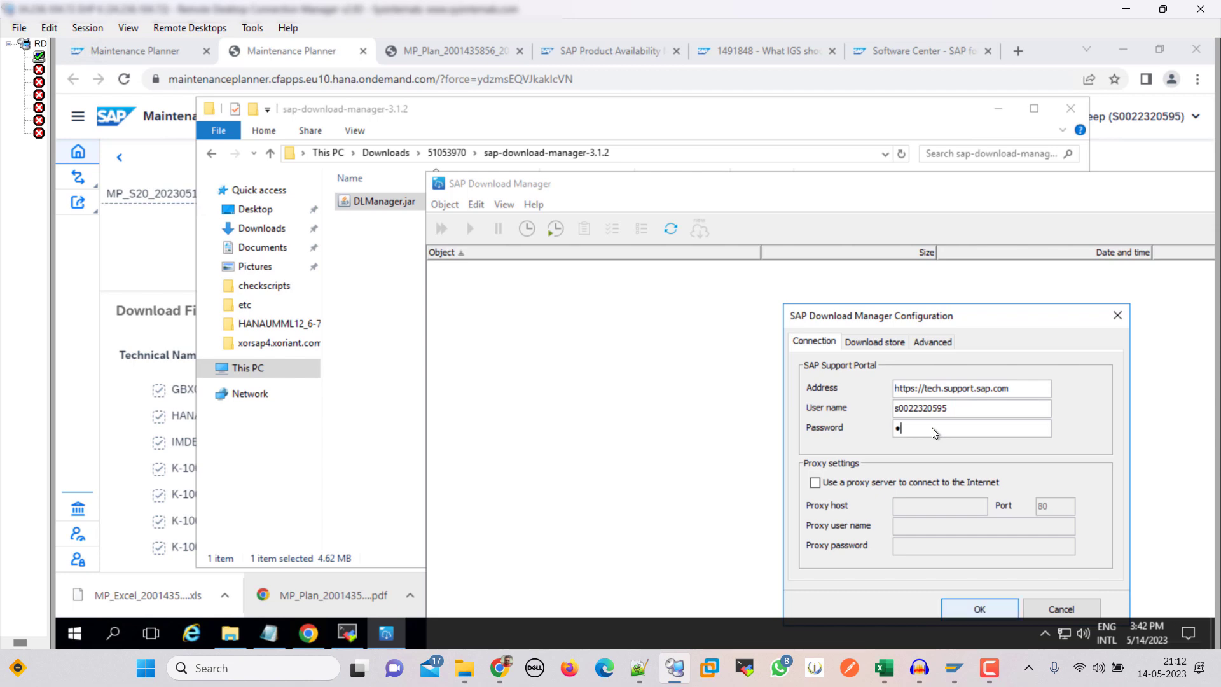
type("********")
left_click(973, 608)
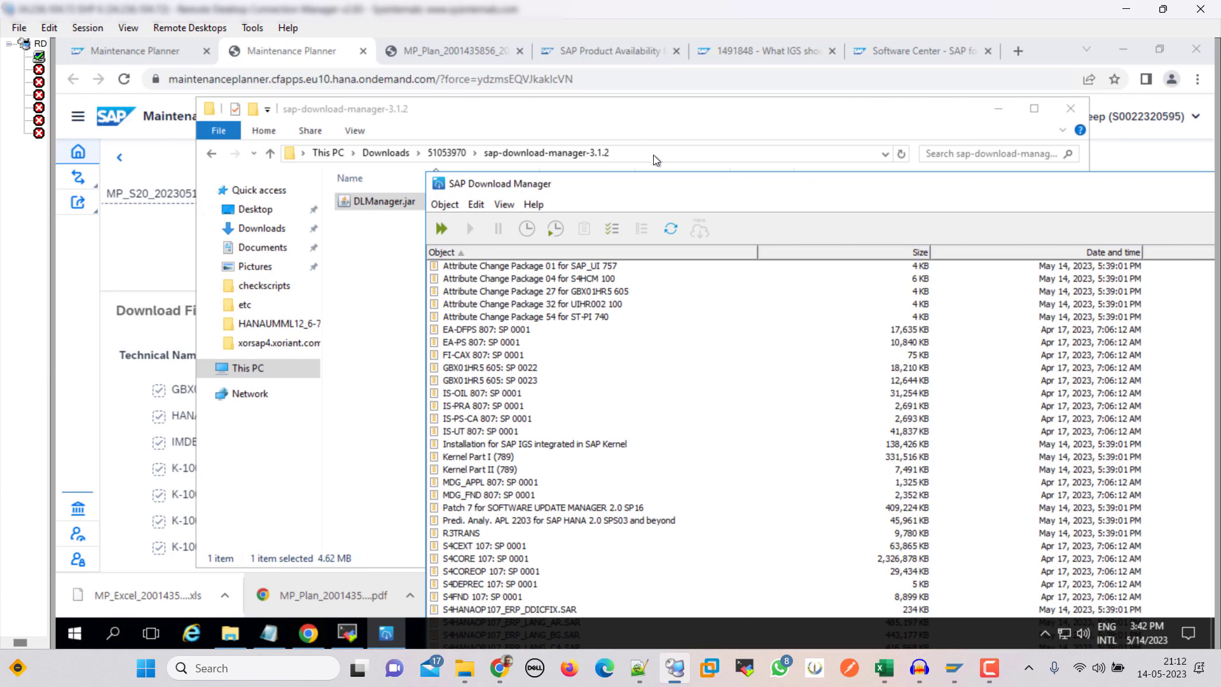
Maximize Download Manager and sort the list by date and time, newest first
left_click(950, 149)
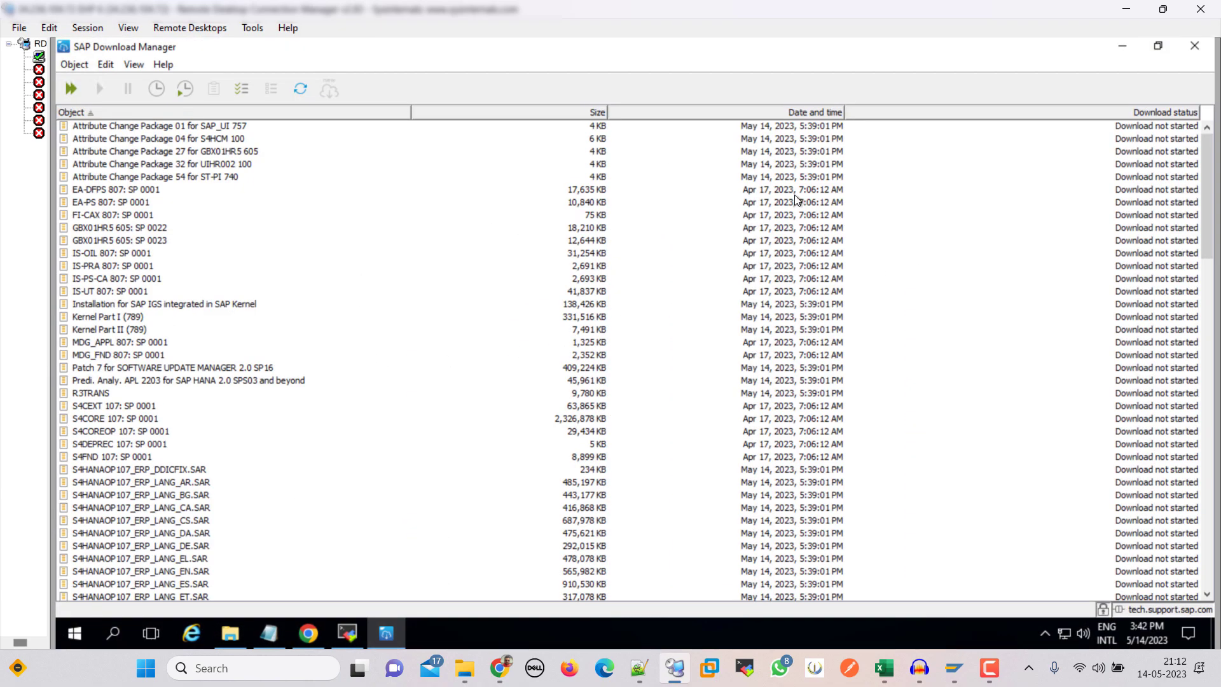
scroll(695, 273, "down", 5)
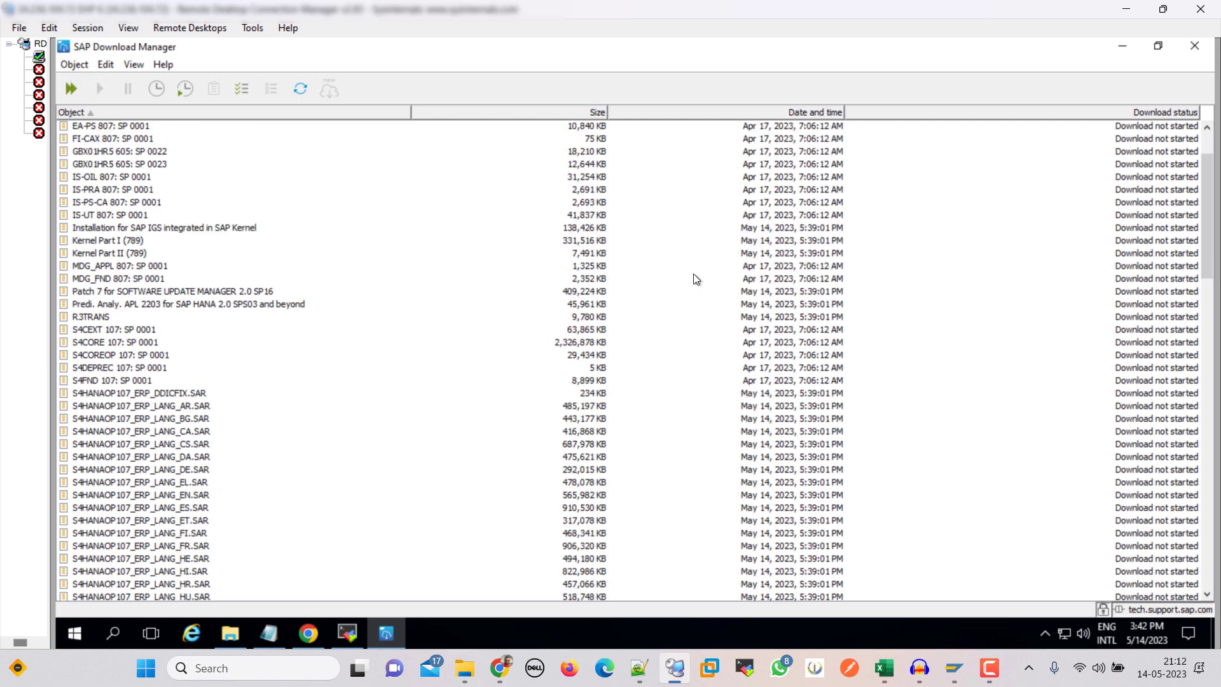
scroll(693, 276, "up", 6)
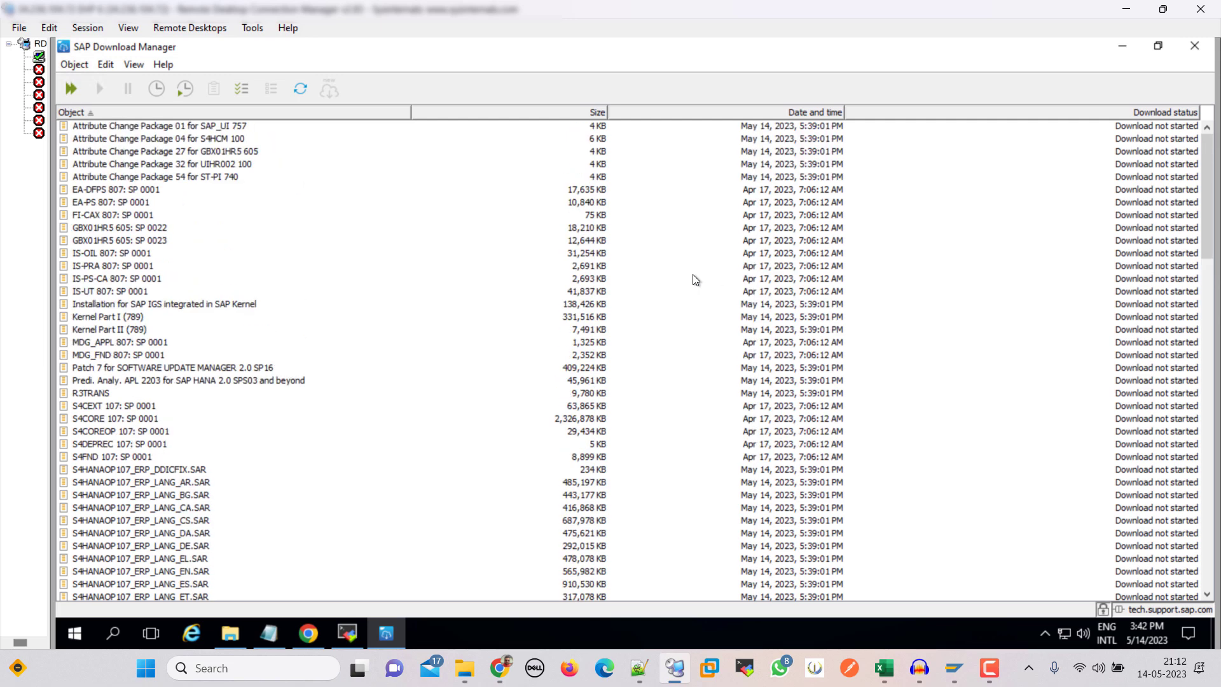
left_click(762, 189)
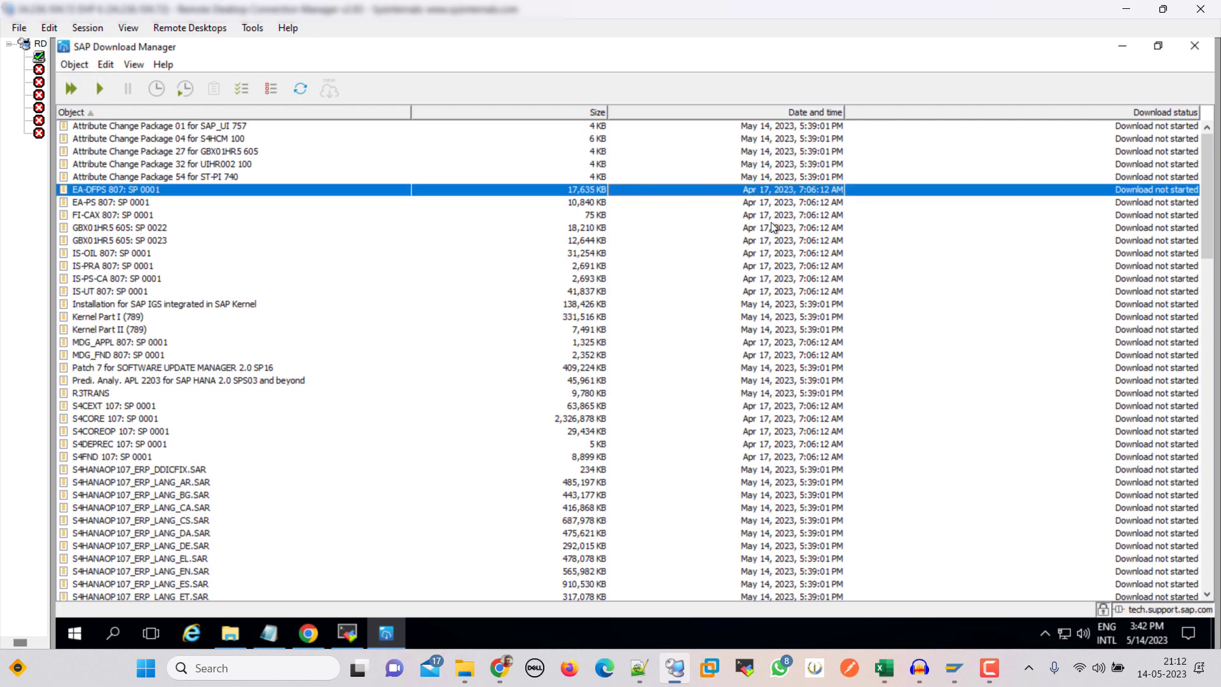
left_click(784, 113)
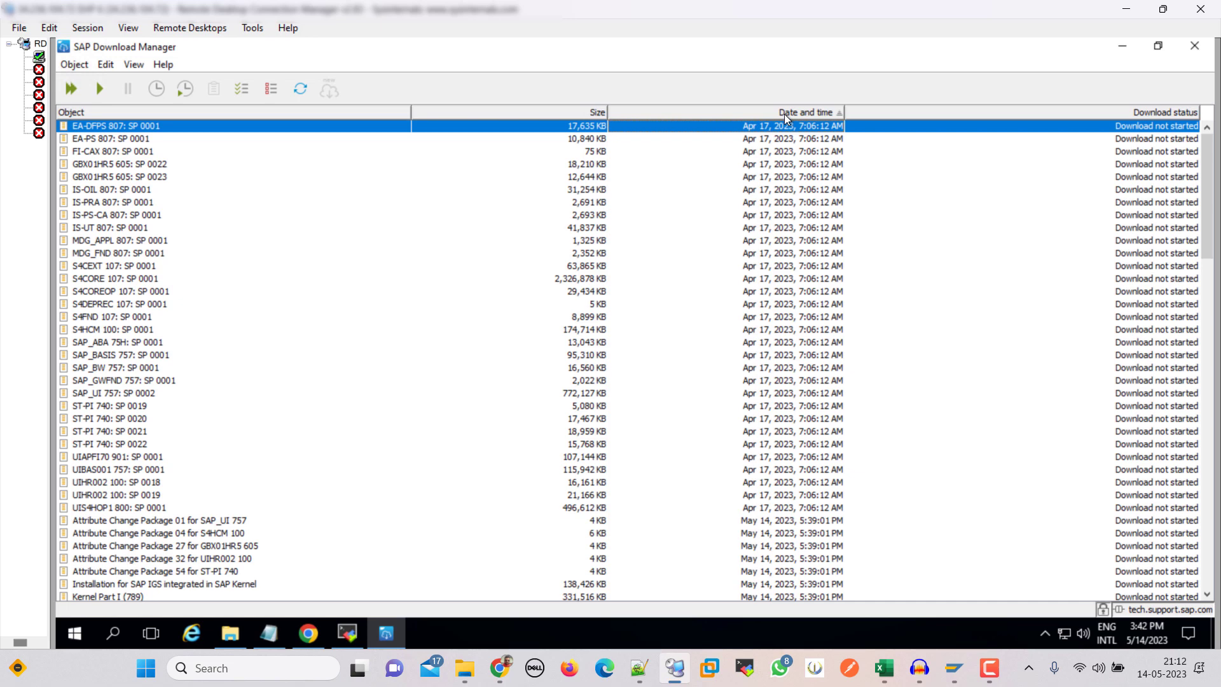
left_click(784, 113)
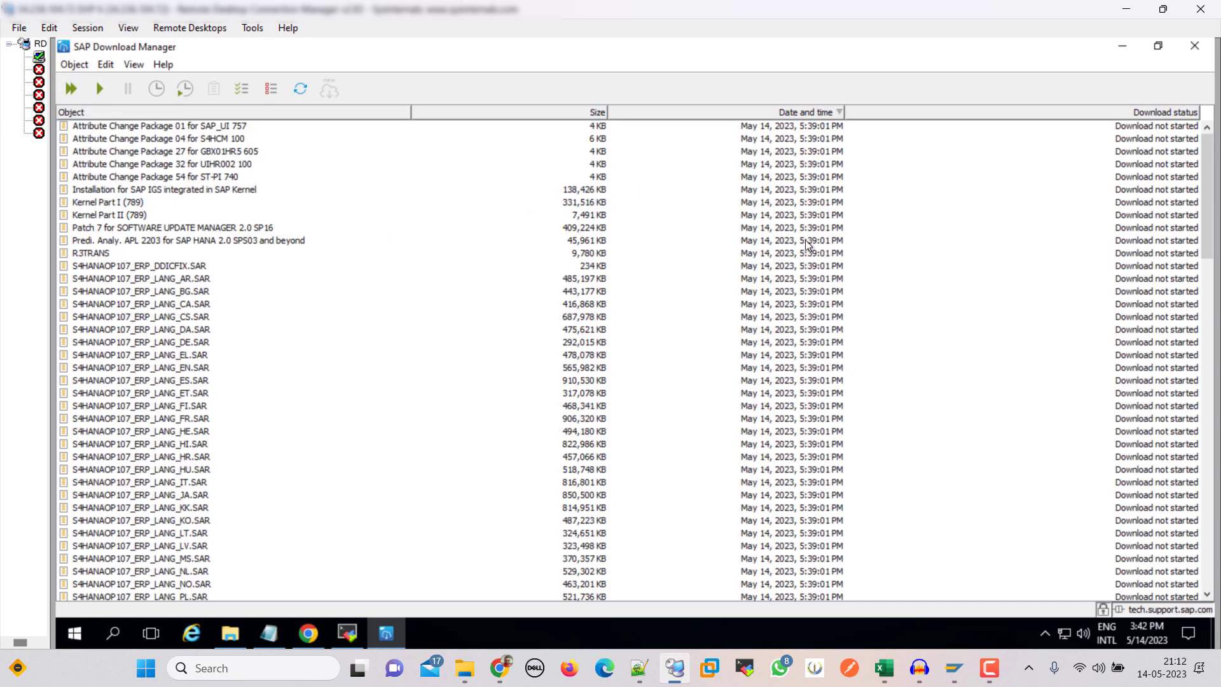
Select the May 14 items from Attribute Change Package 01 for SAP_UI 757 through UIS4HOP1 800
left_click(131, 127)
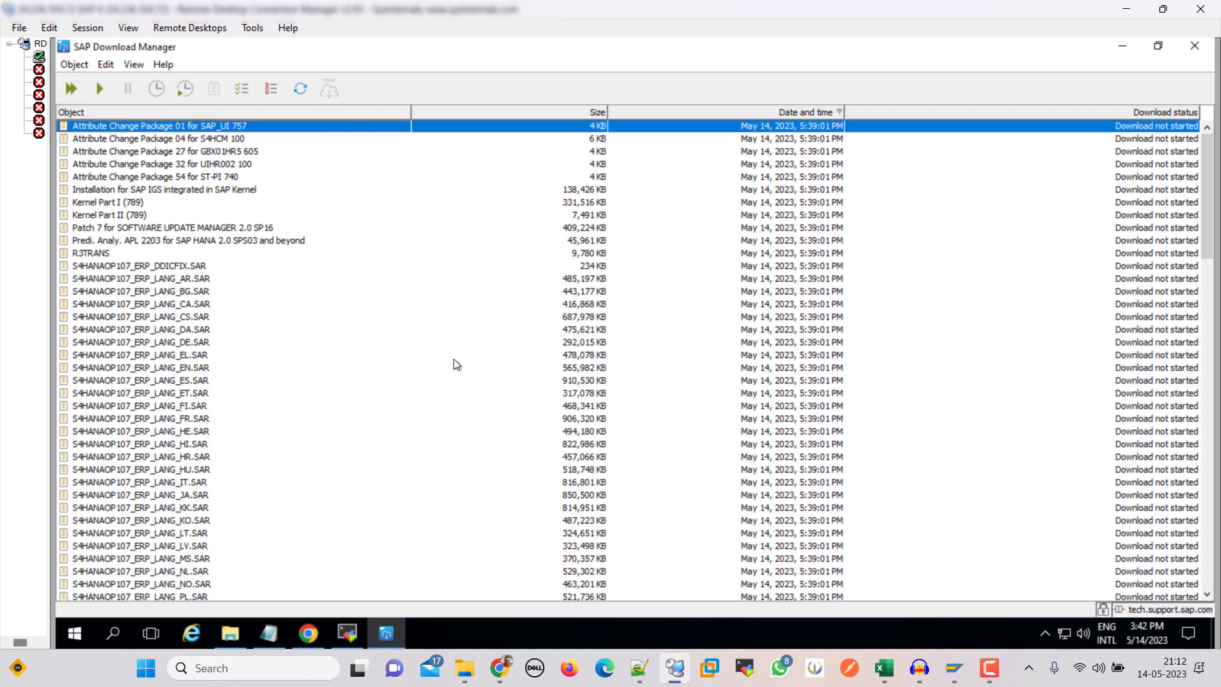
key("shift+Down")
key("shift+Down")
key("shift+Down")
key("shift+Down")
key("shift+Down")
key("shift+Down")
key("shift+Down")
key("shift+Down")
key("shift+Down")
key("shift+Down")
key("shift+Down")
key("shift+Down")
key("shift+Down")
key("shift+Down")
key("shift+Down")
key("shift+Down")
key("shift+Down")
key("shift+Down")
key("shift+Down")
key("shift+Down")
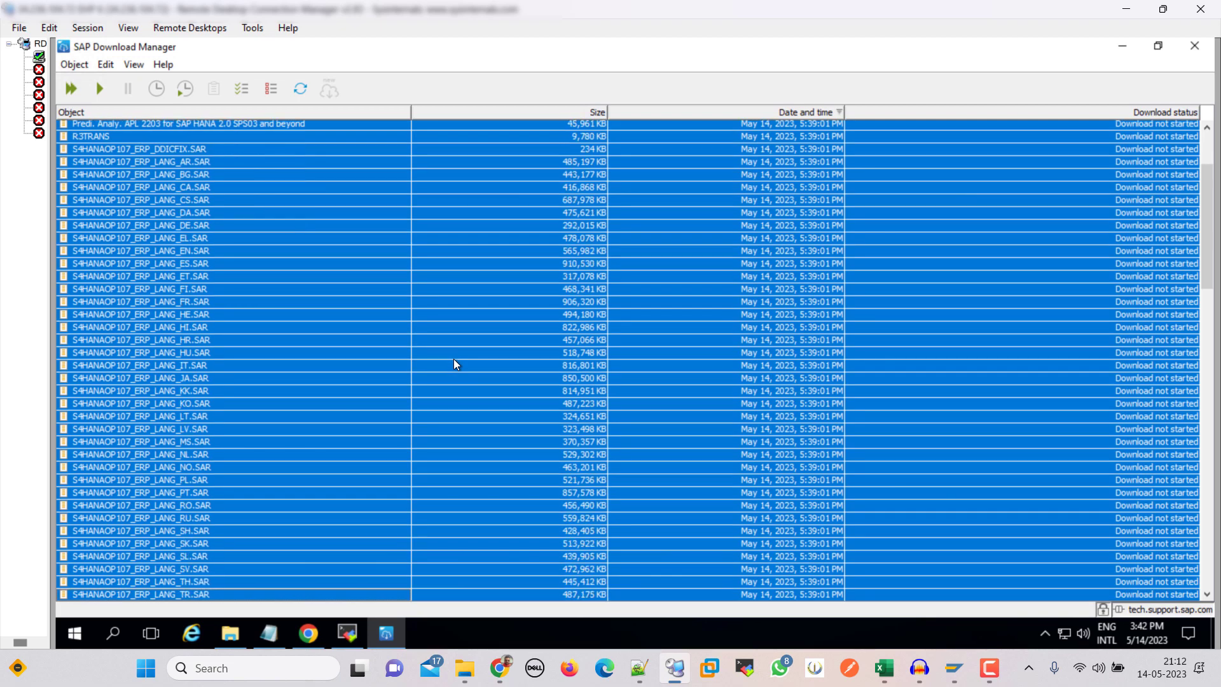
key("shift+Down")
key("shift+Down")
key("shift+Down")
key("shift+Down")
key("shift+Down")
key("shift+Down")
key("shift+Down")
key("shift+Down")
key("shift+Down")
key("shift+Down")
key("shift+Down")
key("shift+Down")
key("shift+Down")
key("shift+Down")
key("shift+Down")
key("shift+Down")
key("shift+Down")
key("shift+Down")
key("shift+Down")
key("shift+Down")
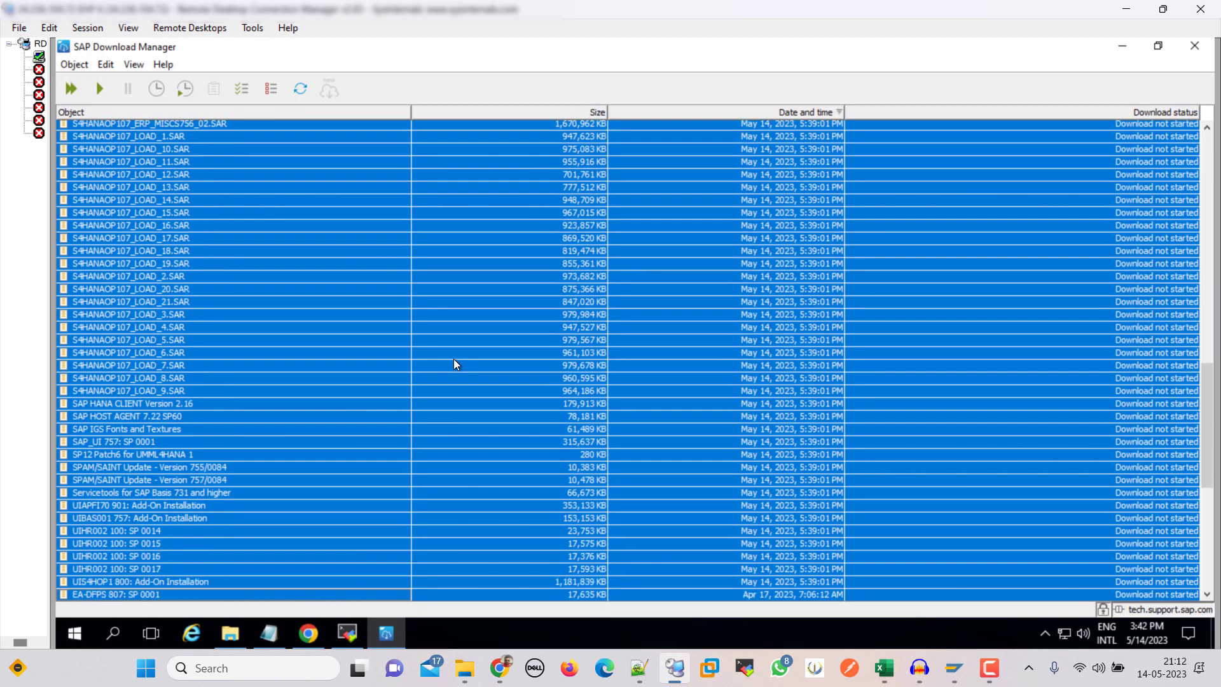
key("shift+Down")
key("shift+Down")
key("shift+Down")
key("shift+Down")
key("shift+Down")
key("shift+Down")
key("shift+Down")
key("shift+Down")
key("shift+Down")
key("shift+Down")
key("shift+Down")
key("shift+Down")
key("shift+Down")
key("shift+Down")
key("shift+Down")
key("shift+Down")
key("shift+Down")
key("shift+Down")
key("shift+Down")
key("shift+Down")
key("shift+Up")
key("shift+Up")
key("shift+Up")
key("shift+Up")
key("shift+Up")
key("shift+Up")
key("shift+Up")
key("shift+Up")
key("shift+Up")
key("shift+Up")
key("shift+Up")
key("shift+Up")
key("shift+Up")
key("shift+Up")
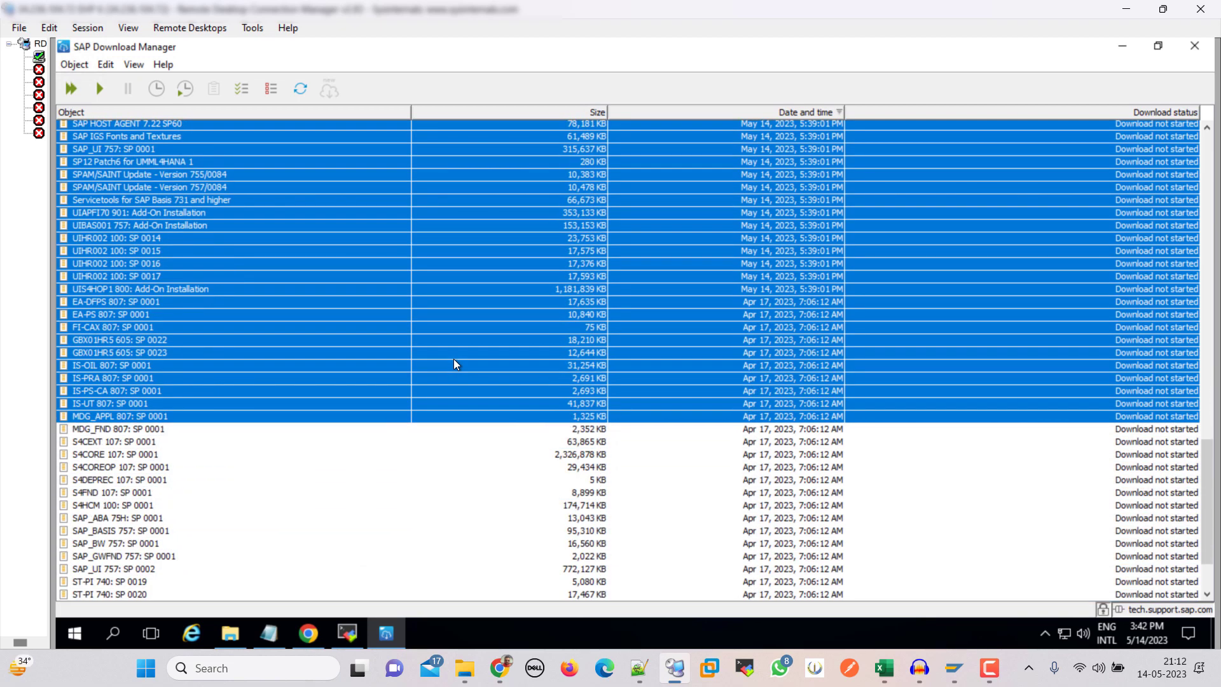
key("shift+Up")
key("shift+Up")
key("shift+Up")
key("shift+Up")
key("shift+Up")
key("shift+Up")
key("shift+Up")
key("shift+Up")
key("shift+Up")
key("shift+Up")
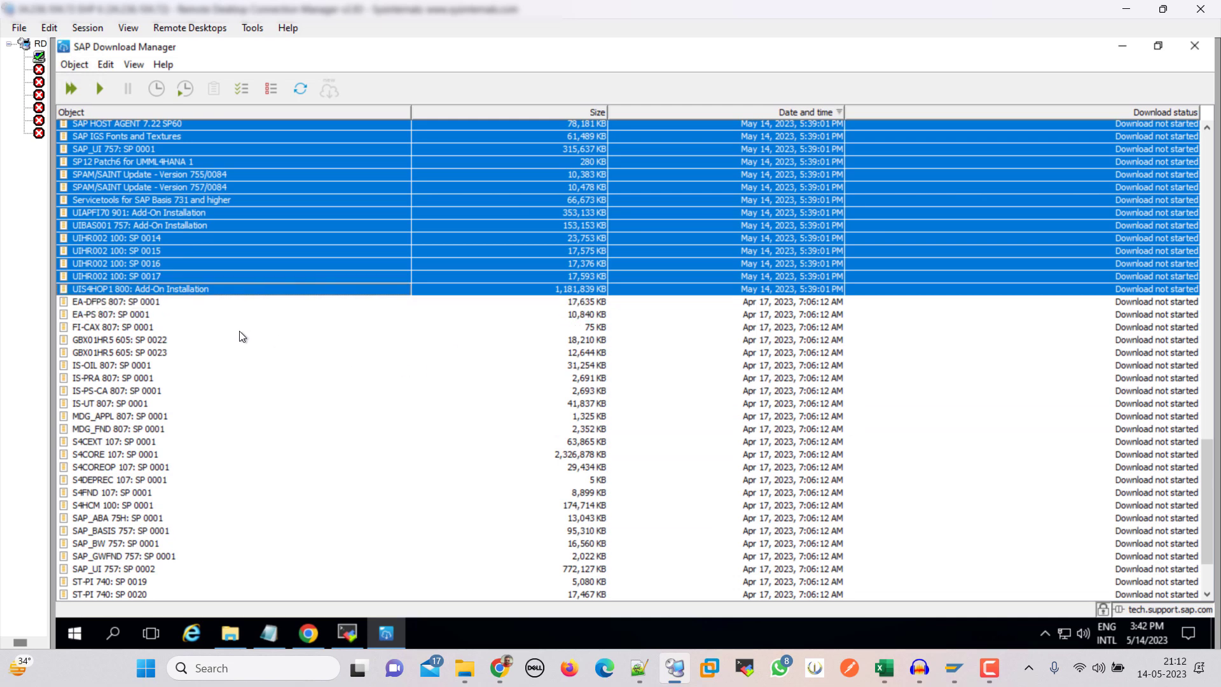
left_click(134, 64)
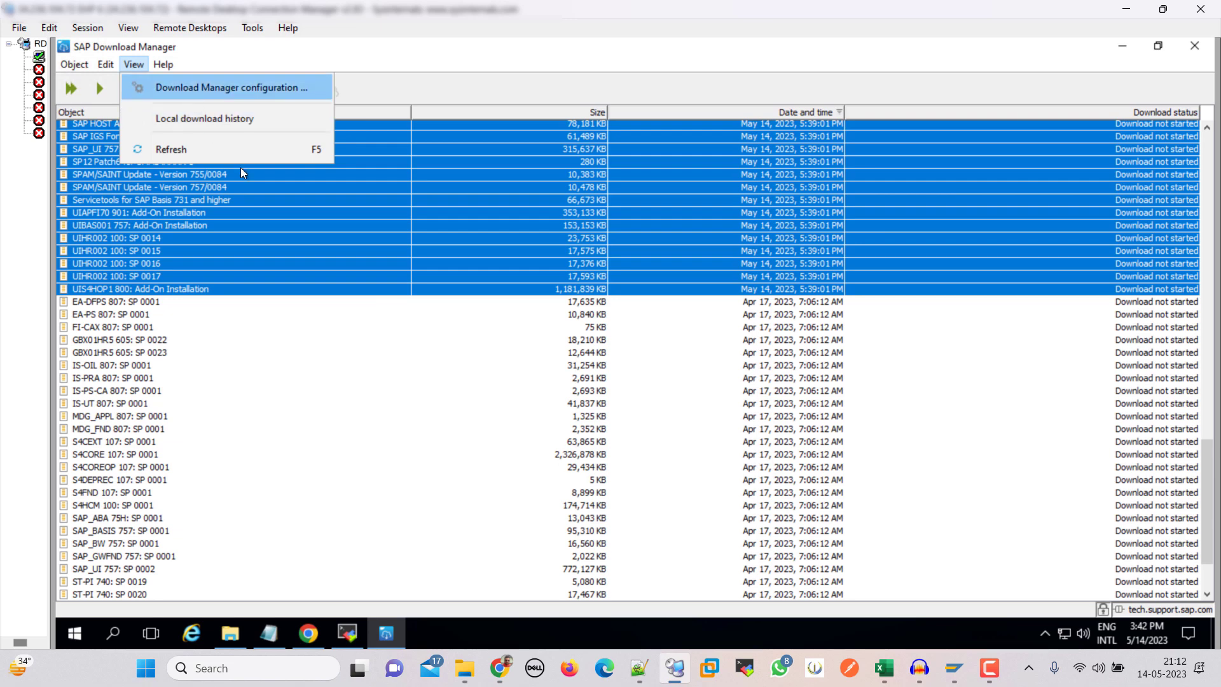
Set the Download store directory to the s422media folder on drive D: and confirm
left_click(189, 94)
left_click(553, 202)
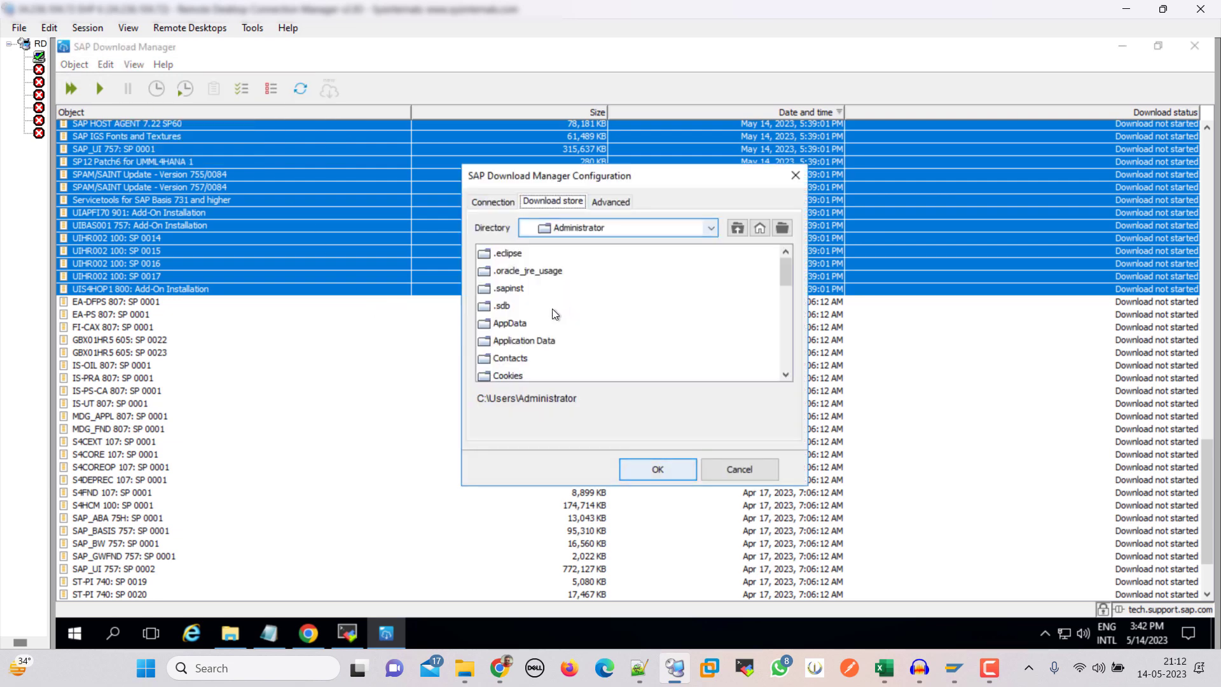
left_click(710, 229)
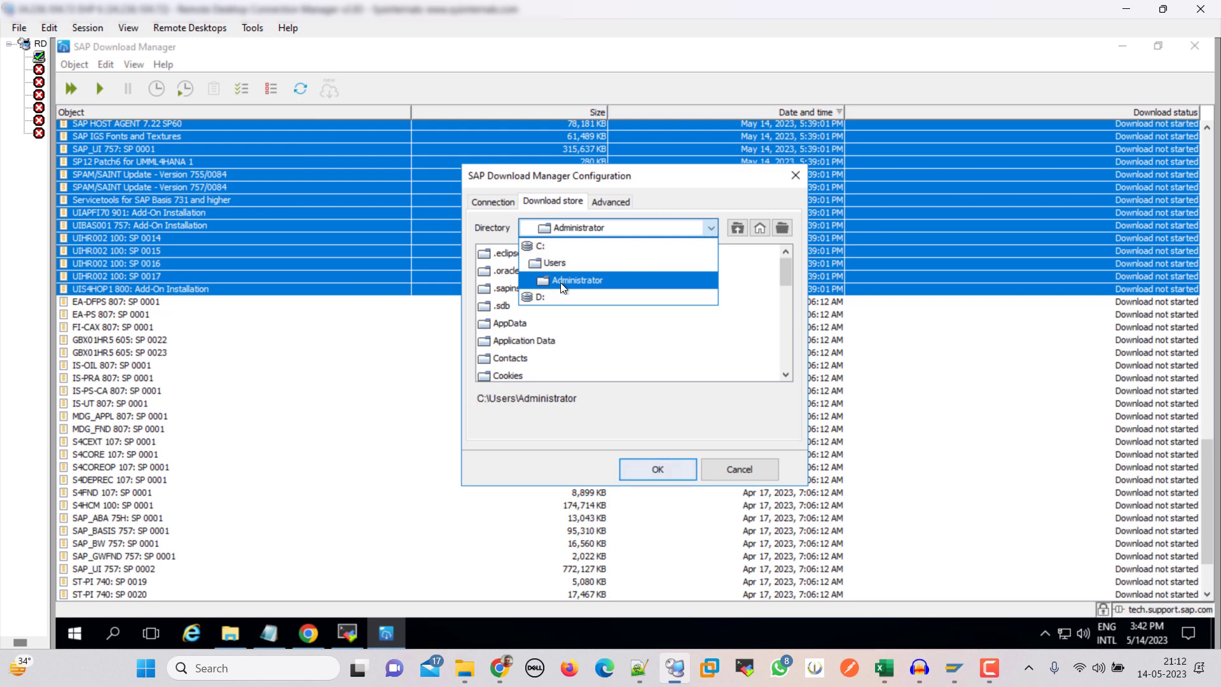
left_click(554, 297)
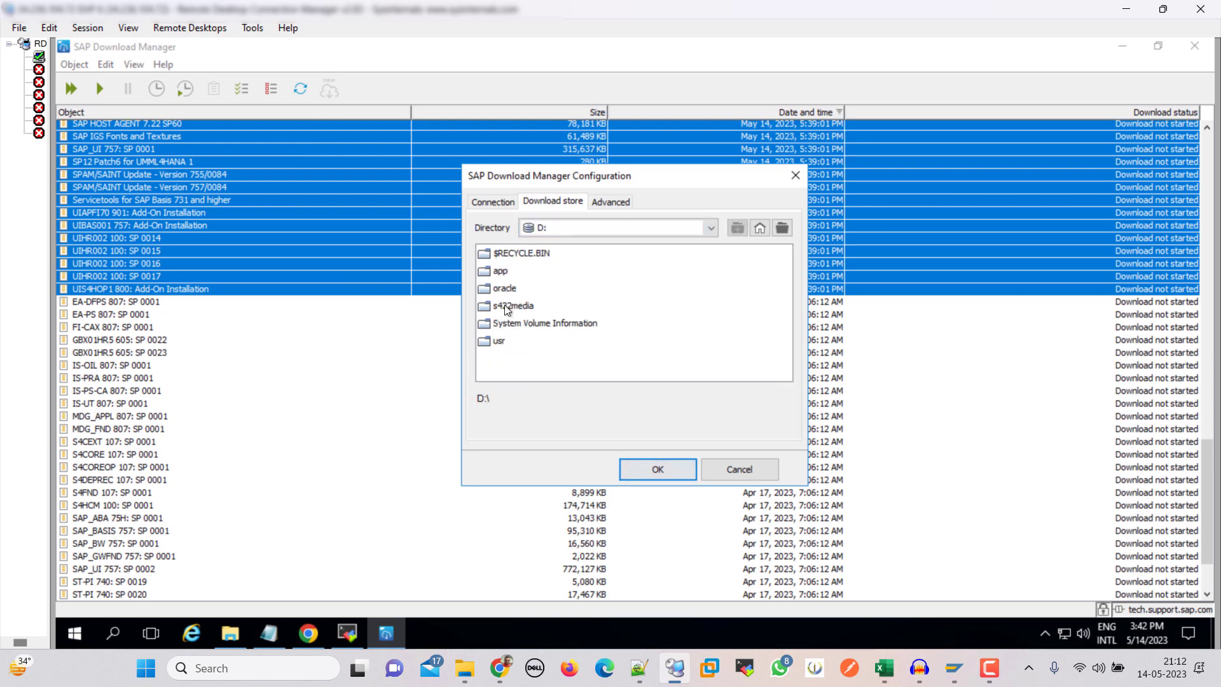
left_click(525, 308)
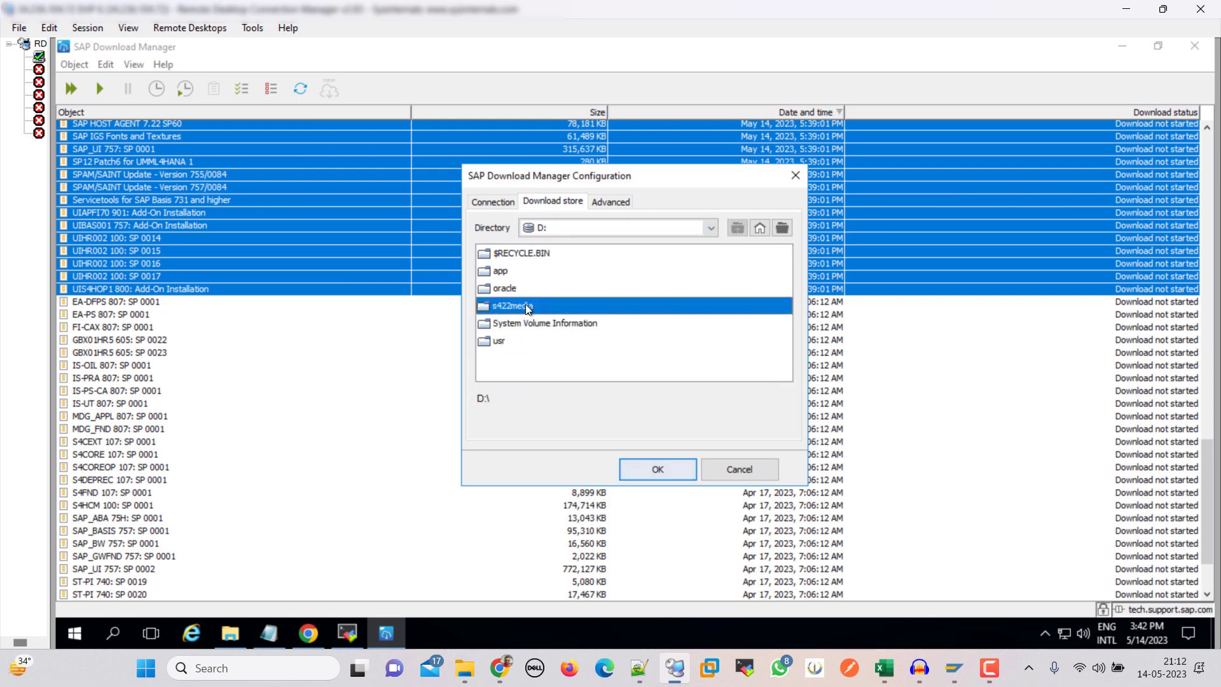
double_click(526, 309)
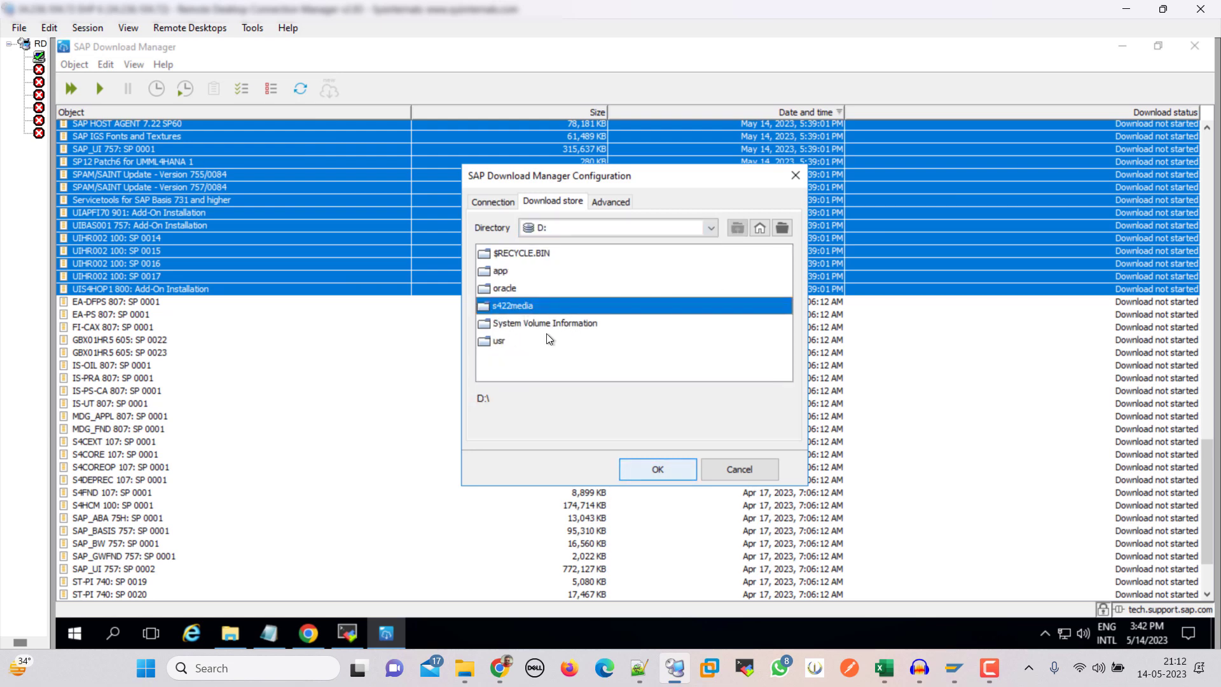
left_click(646, 474)
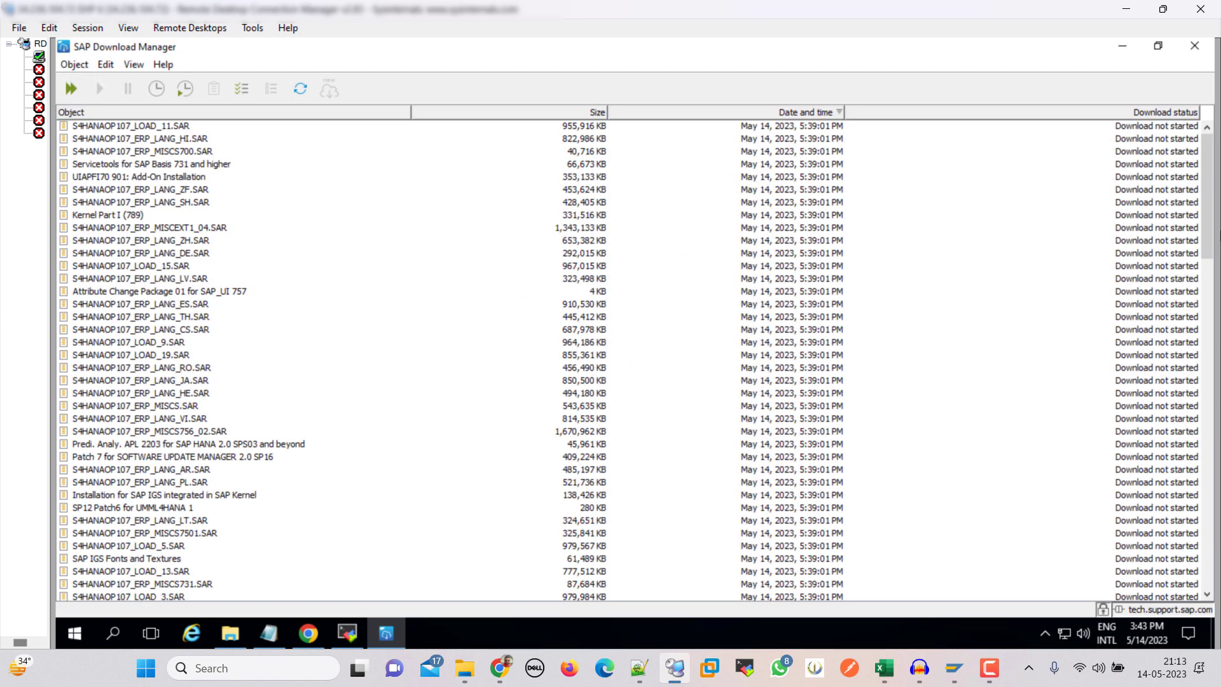
Select objects from S4HANAOP107_LOAD_11.SAR to S4HANAOP107_LOAD_4.SAR, then start and pause downloading all objects
left_click(146, 131)
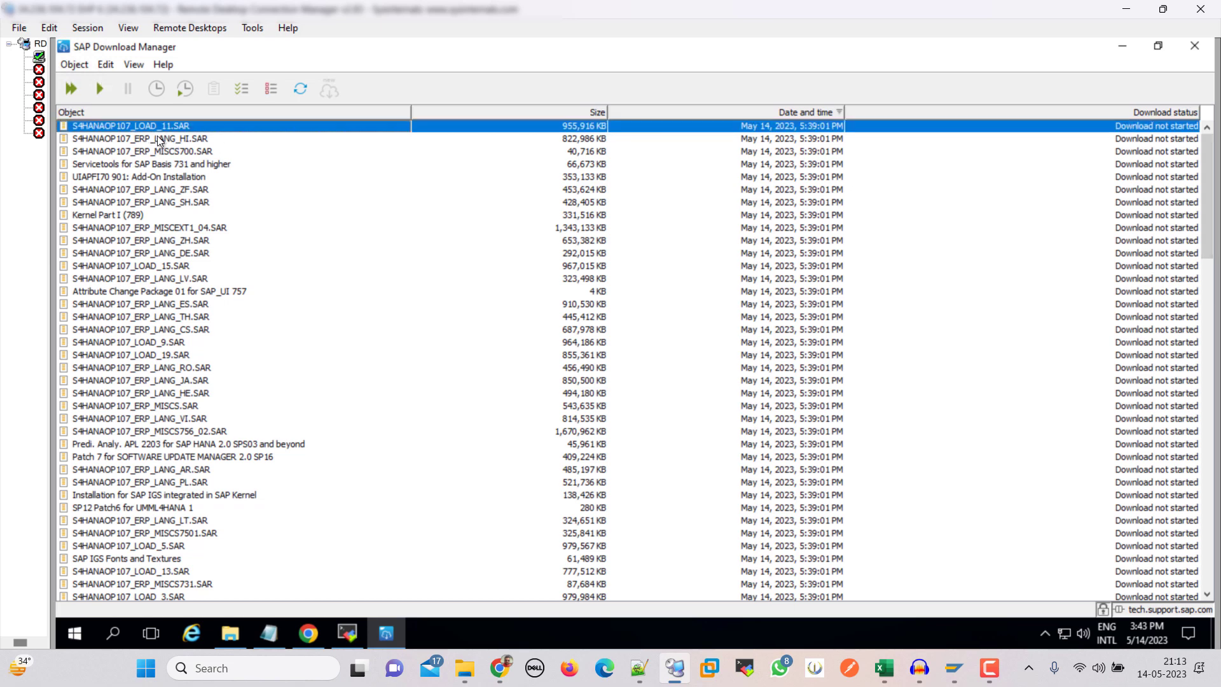
key("shift+Down")
key("shift+Down")
key("shift+Down")
key("shift+Down")
key("shift+Down")
key("shift+Down")
key("shift+Down")
key("shift+Down")
key("shift+Down")
key("shift+Down")
key("shift+Down")
key("shift+Down")
key("shift+Down")
key("shift+Down")
key("shift+Down")
key("shift+Down")
key("shift+Down")
key("shift+Down")
key("shift+Down")
key("shift+Down")
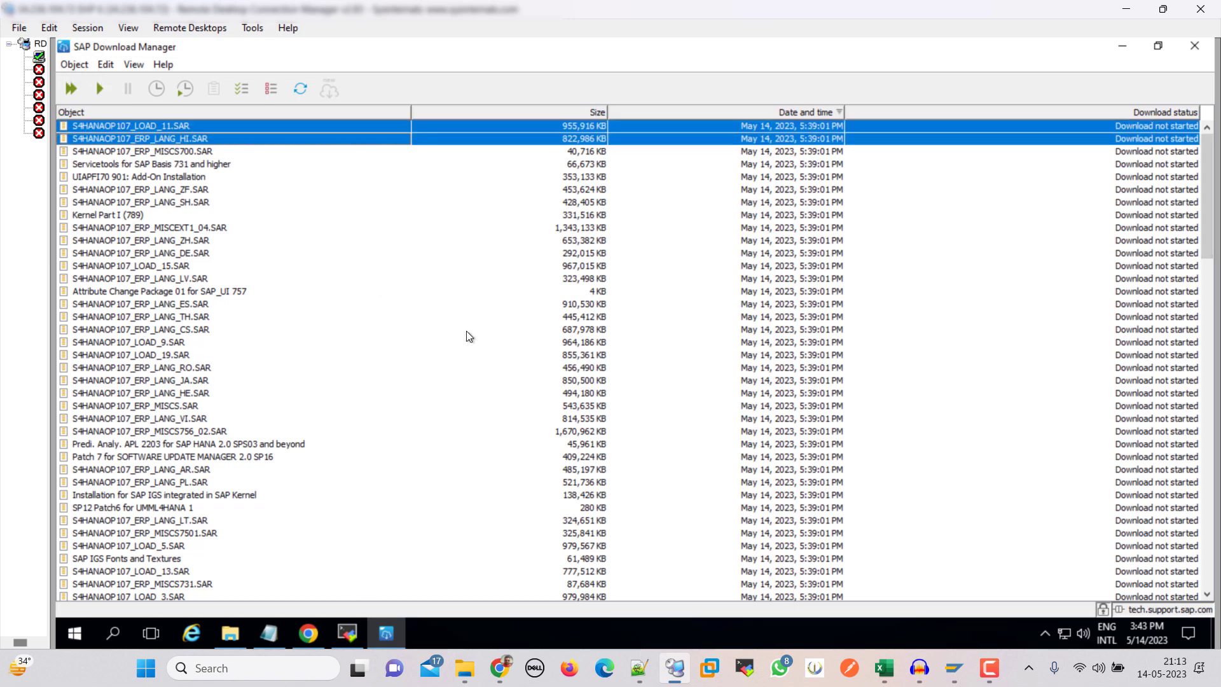
key("shift+Down")
key("shift+Down")
key("shift+Down")
key("shift+Down")
key("shift+Down")
key("shift+Down")
key("shift+Down")
key("shift+Down")
key("shift+Down")
key("shift+Down")
key("shift+Down")
key("shift+Down")
key("shift+Down")
key("shift+Down")
key("shift+Down")
key("shift+Down")
key("shift+Down")
key("shift+Down")
key("shift+Down")
key("shift+Down")
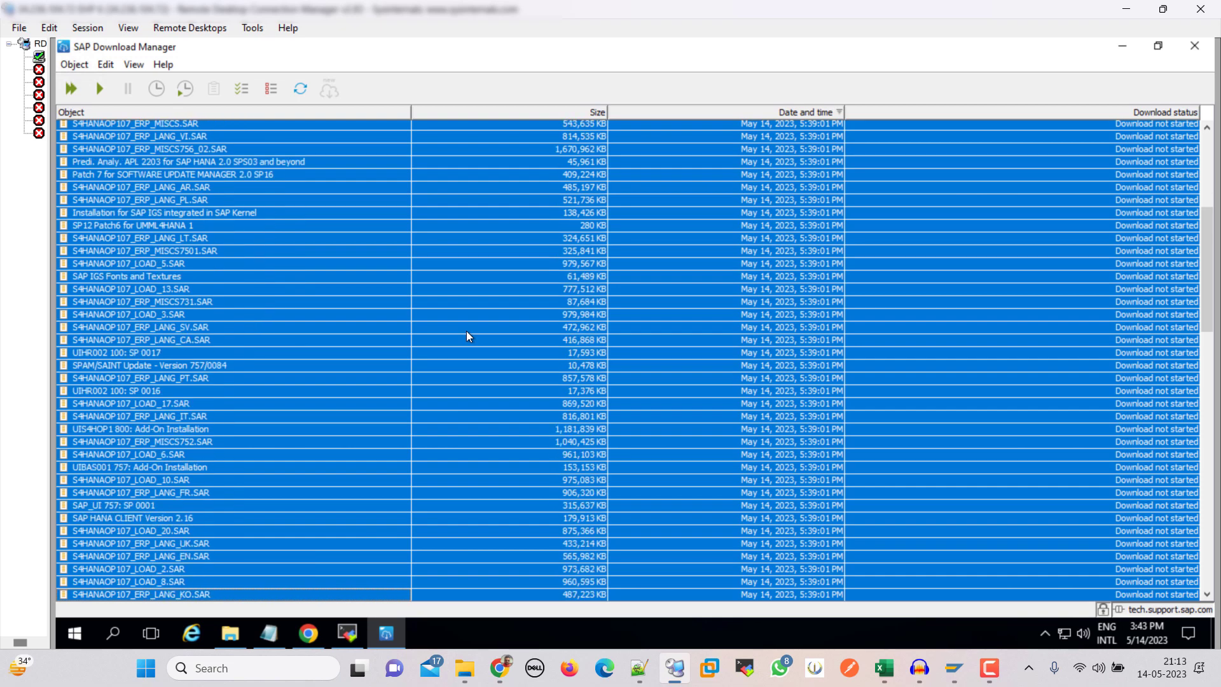
key("shift+Down")
key("shift+Down")
key("shift+Down")
key("shift+Down")
key("shift+Down")
key("shift+Down")
key("shift+Down")
key("shift+Down")
key("shift+Down")
key("shift+Down")
key("shift+Down")
key("shift+Down")
key("shift+Down")
key("shift+Down")
key("shift+Down")
key("shift+Down")
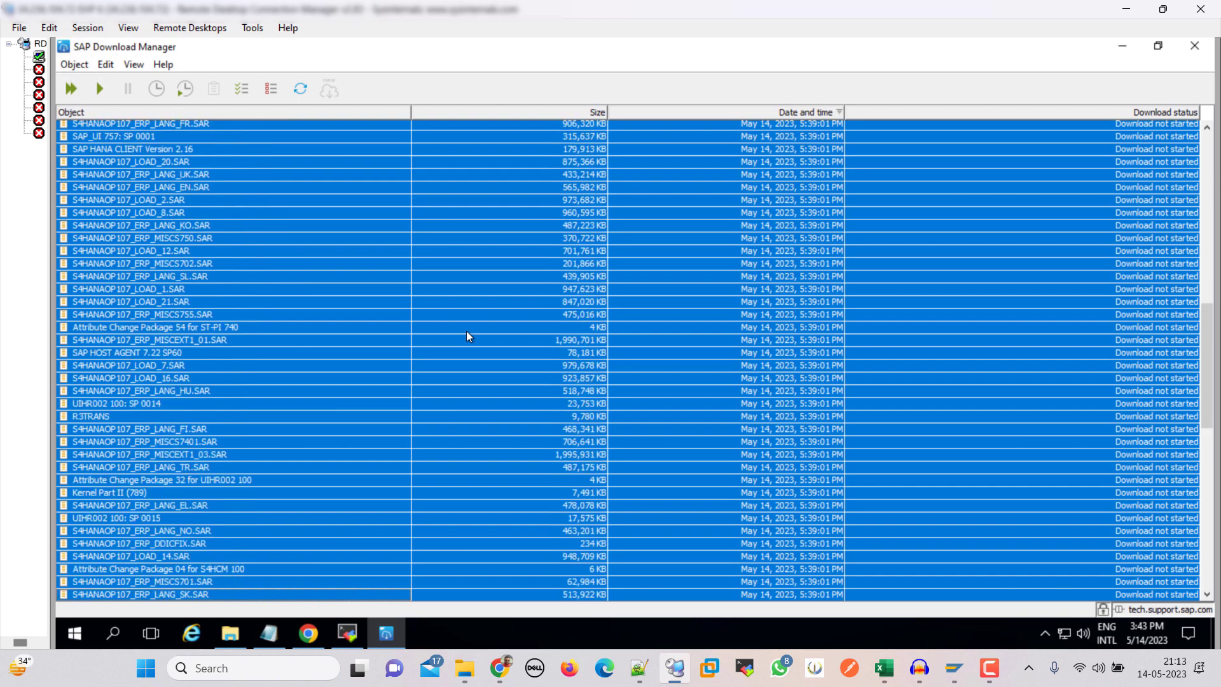
key("shift+Down")
key("shift+Down")
key("shift+Down")
key("shift+Down")
key("shift+Down")
key("shift+Down")
key("shift+Down")
key("shift+Down")
key("shift+Down")
key("shift+Down")
key("shift+Down")
key("shift+Down")
key("shift+Down")
key("shift+Down")
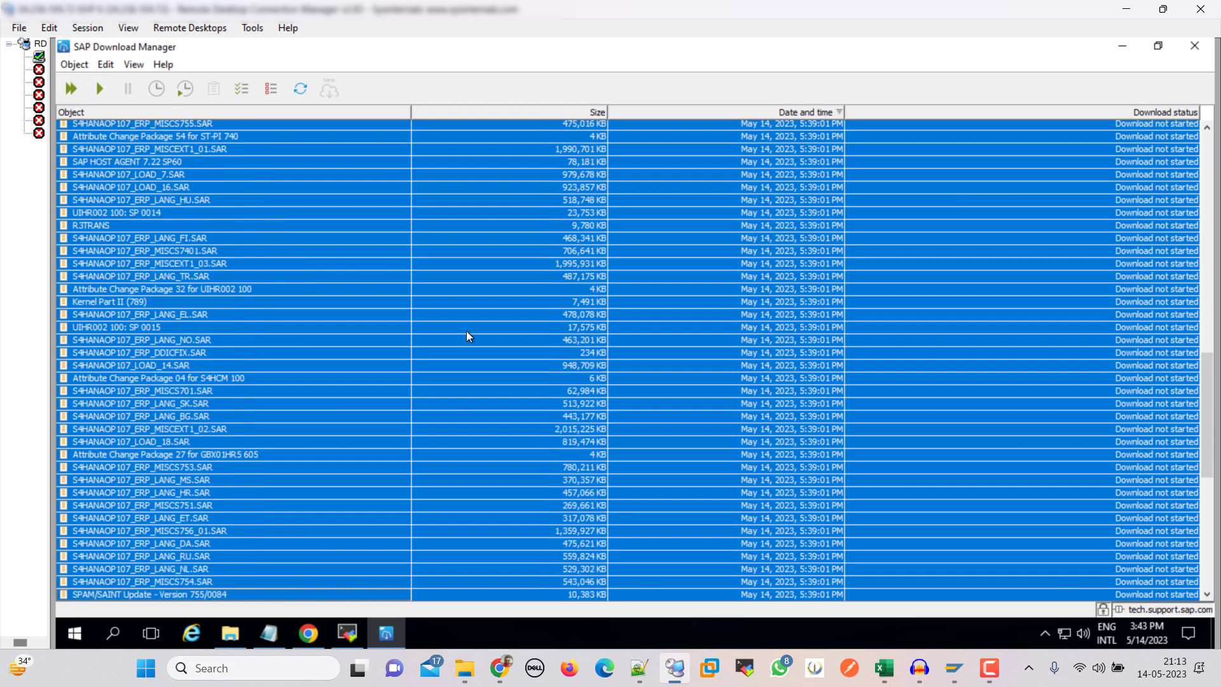
key("shift+Up")
key("shift+Up")
key("shift+Up")
key("shift+Up")
key("shift+Up")
key("shift+Up")
key("shift+Up")
key("shift+Up")
key("shift+Up")
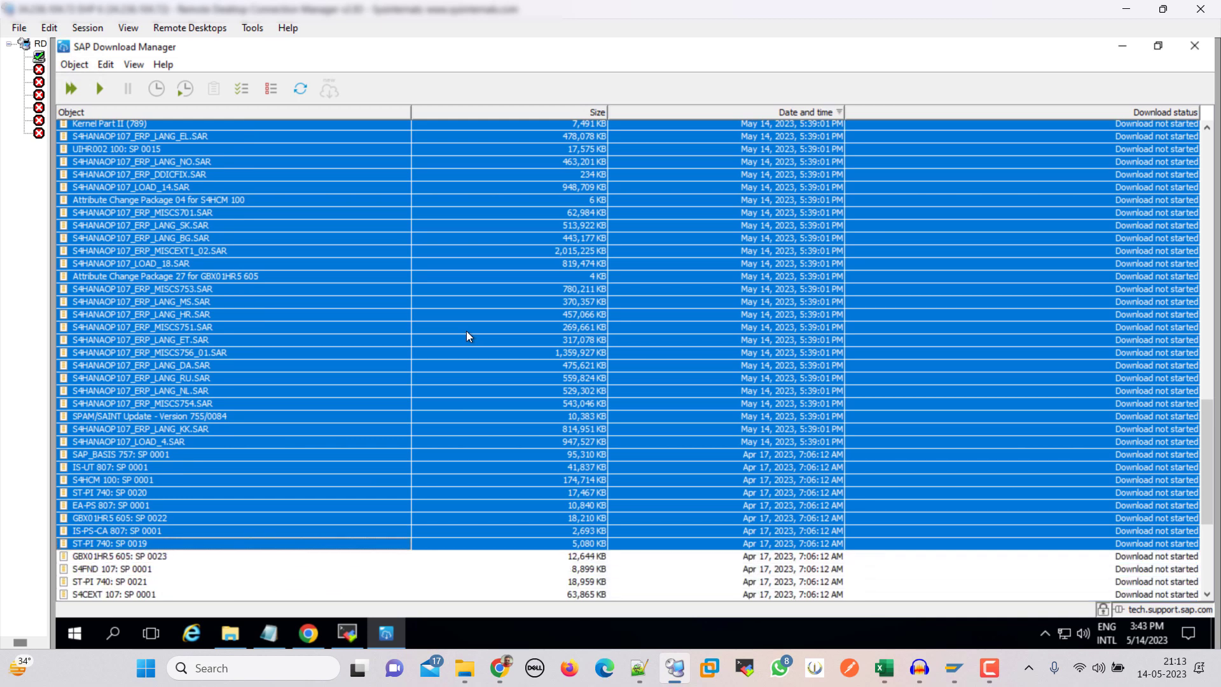
key("shift+Up")
key("shift+Up")
key("shift+Up")
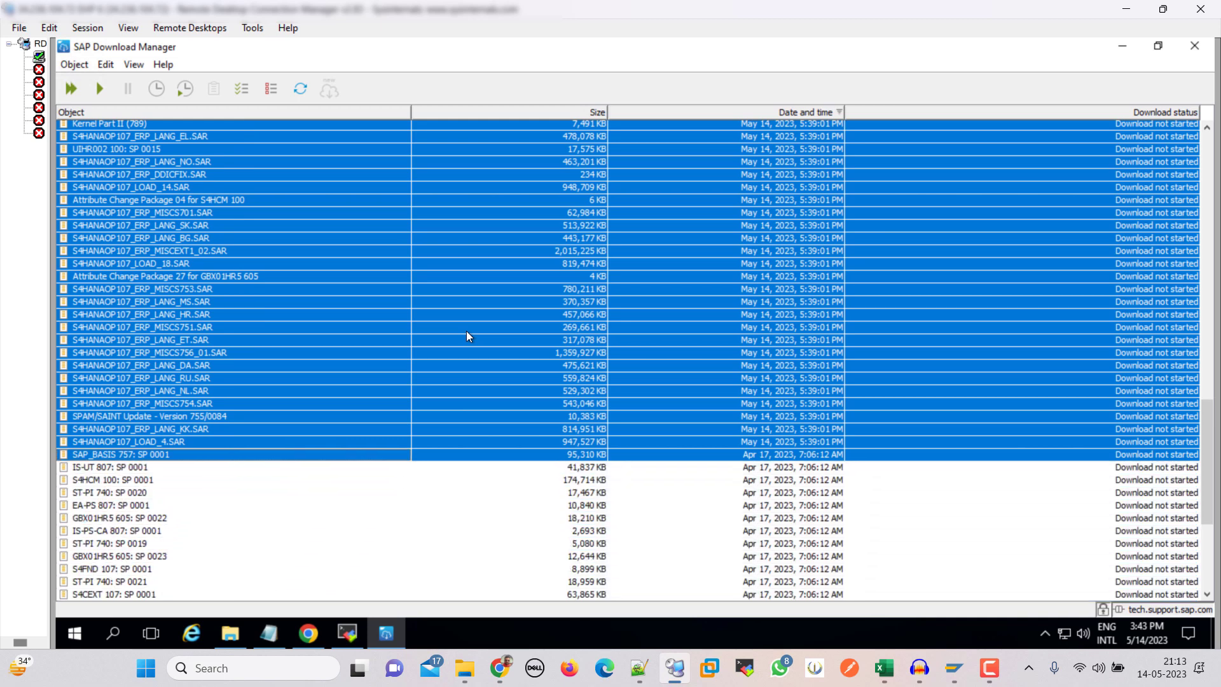
key("shift+Down")
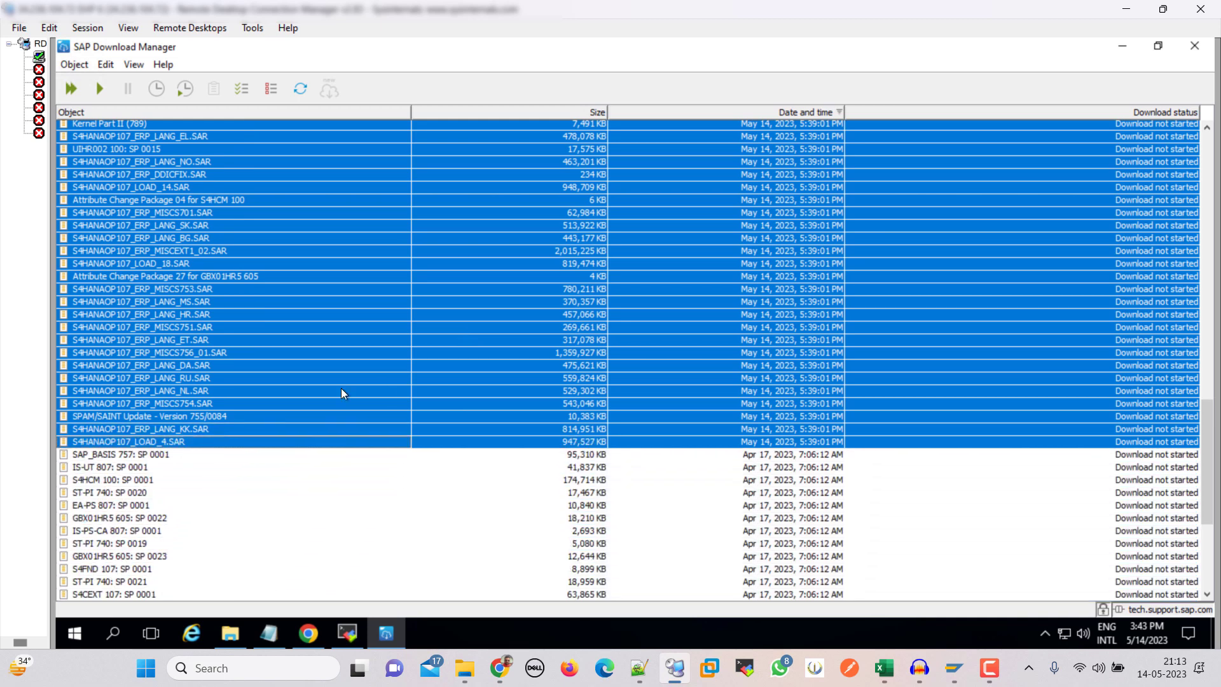
left_click(76, 87)
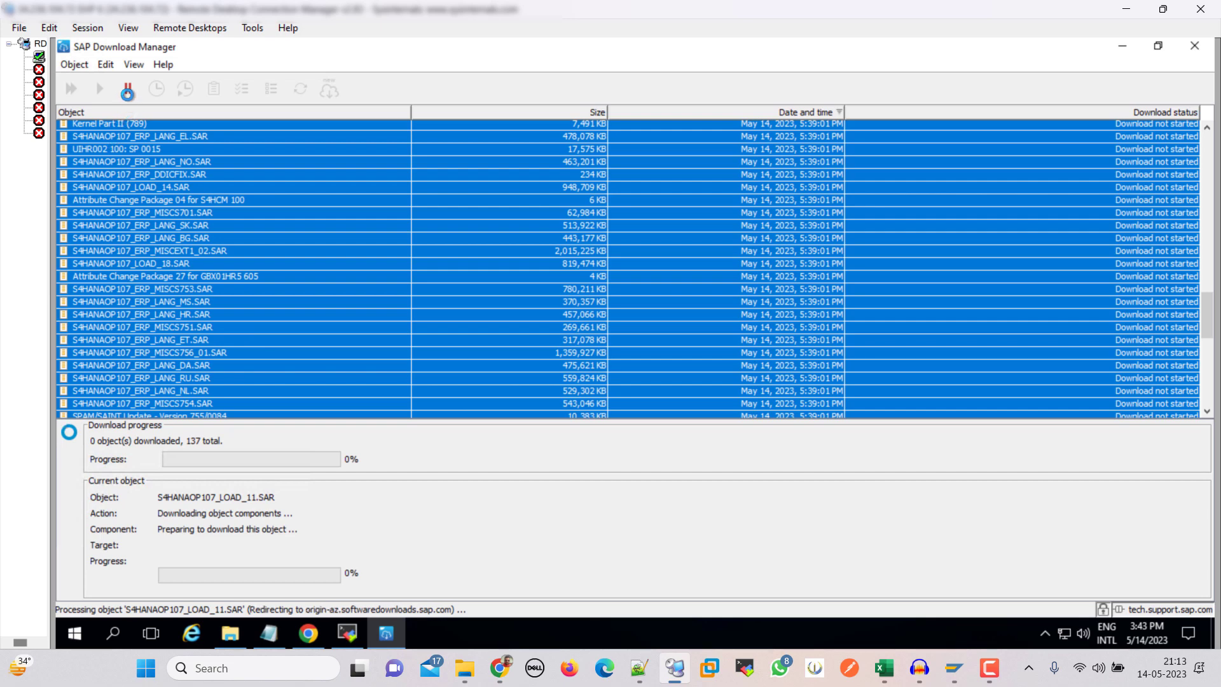
left_click(128, 93)
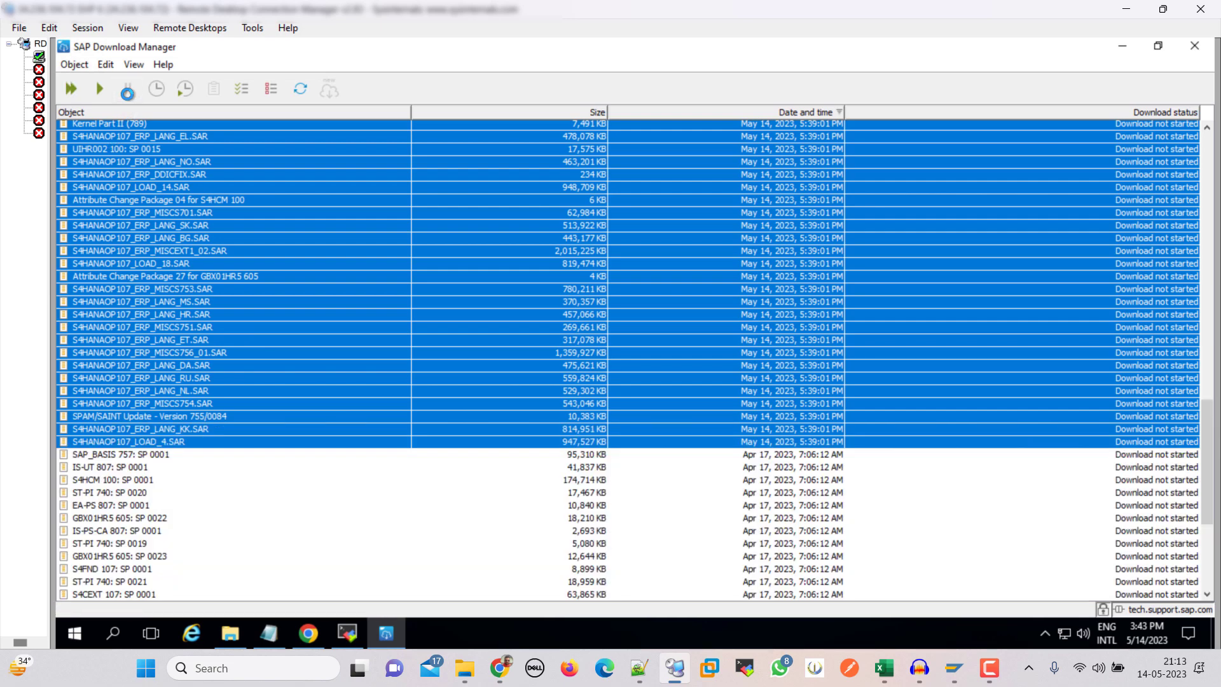
Delete both partial S4HANAOP107_LOAD_11 files from D:\s422media, leaving the folder empty
left_click(230, 633)
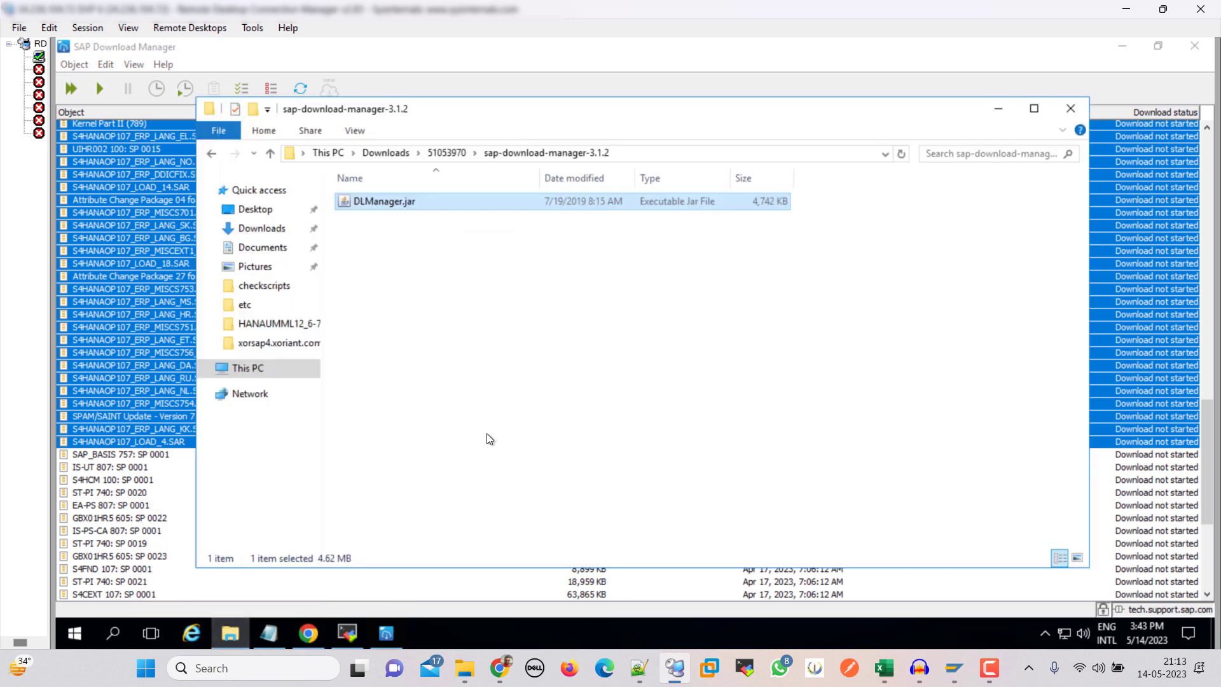
left_click(260, 371)
double_click(609, 337)
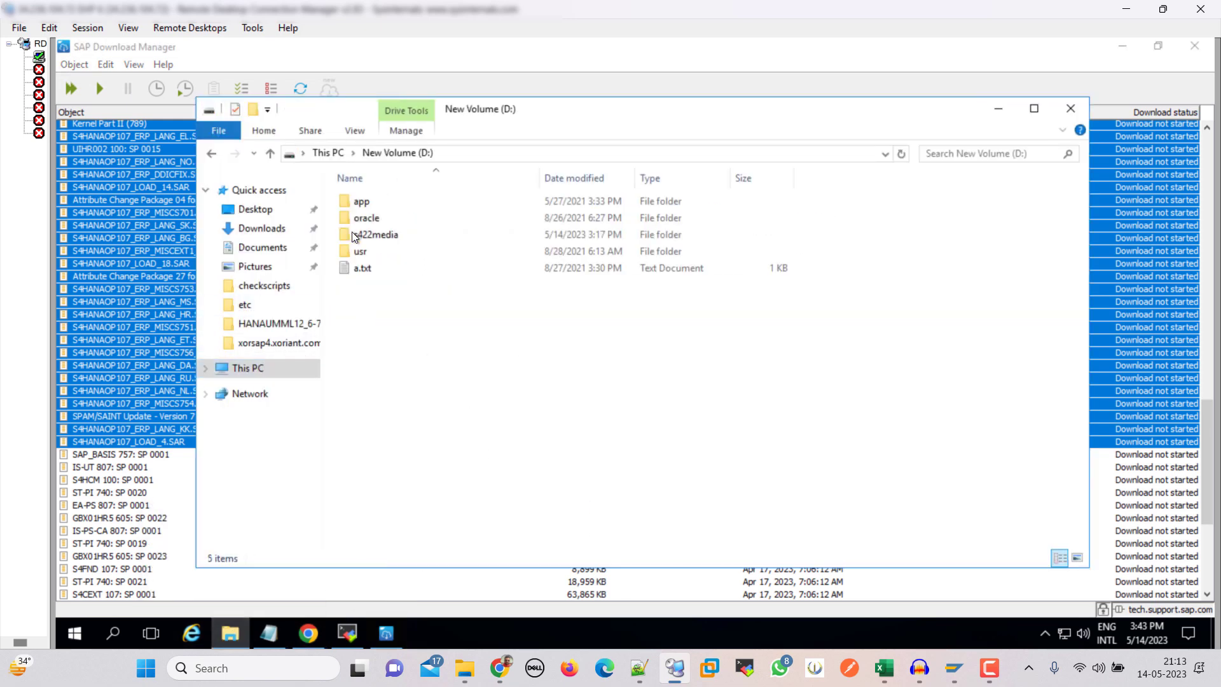
key("Return")
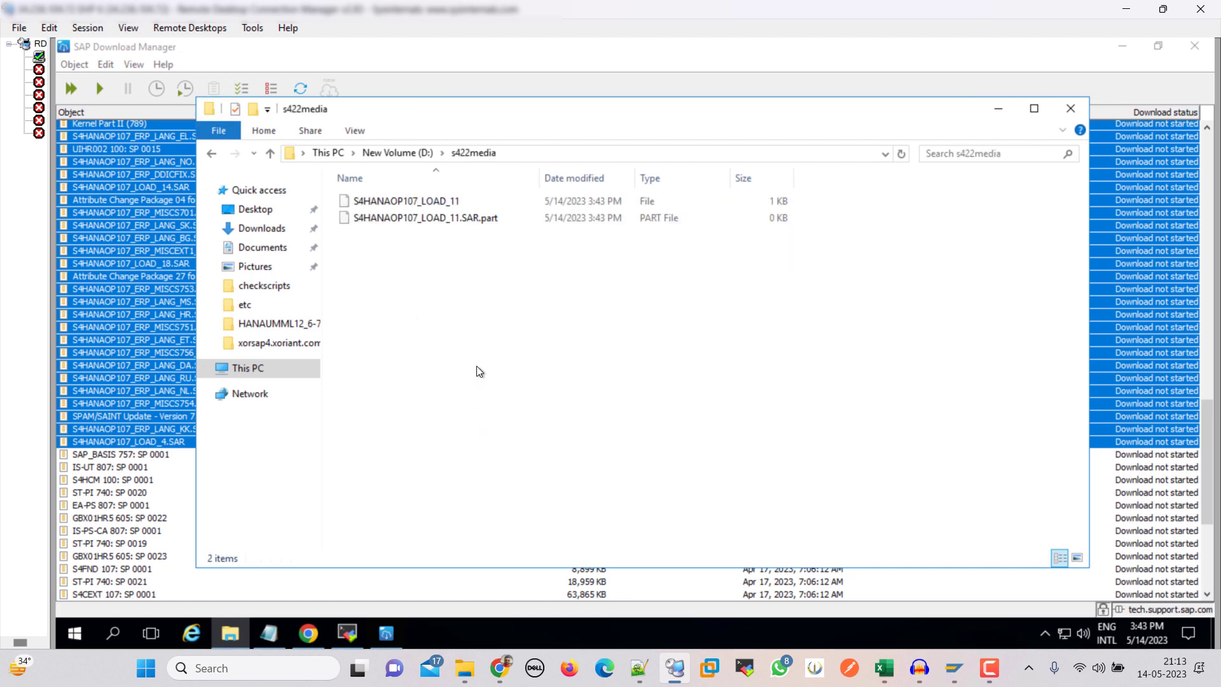
key("ctrl+a")
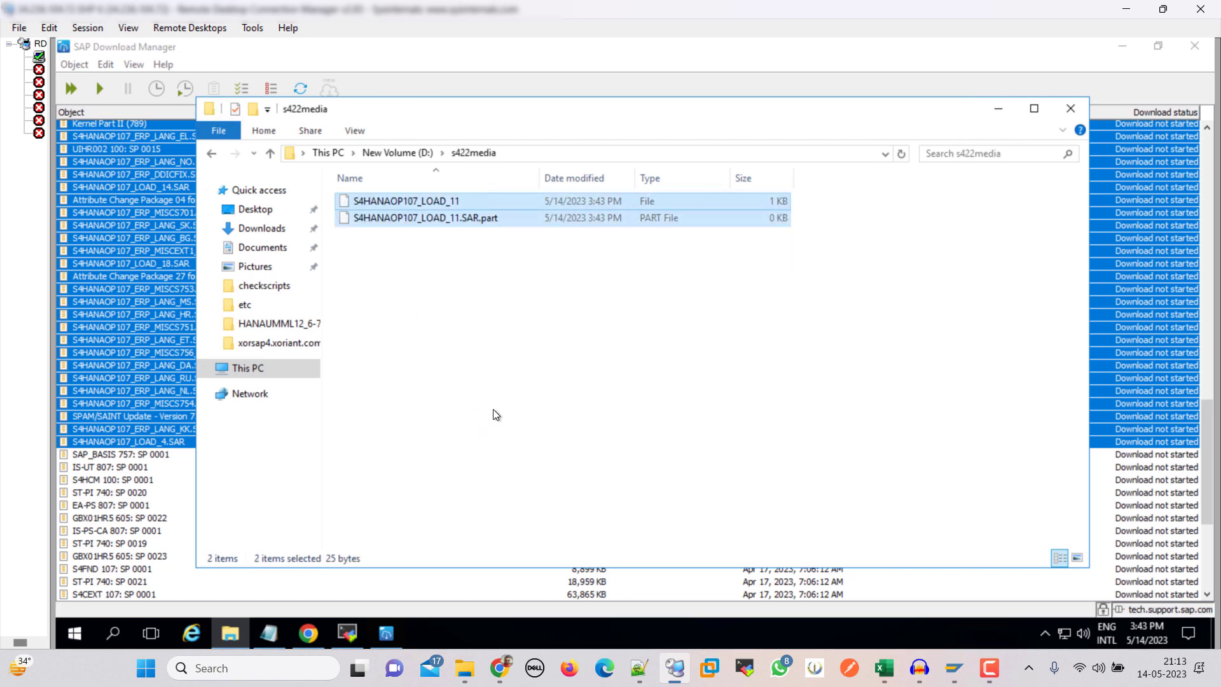
key("Delete")
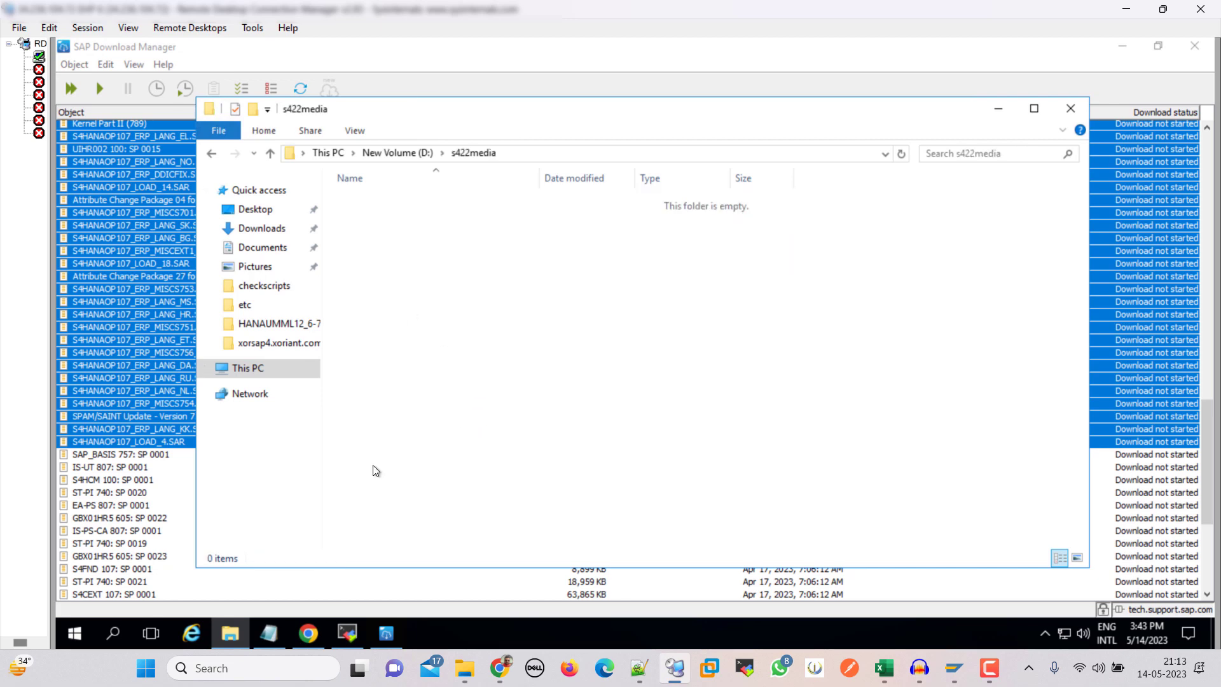
left_click(997, 113)
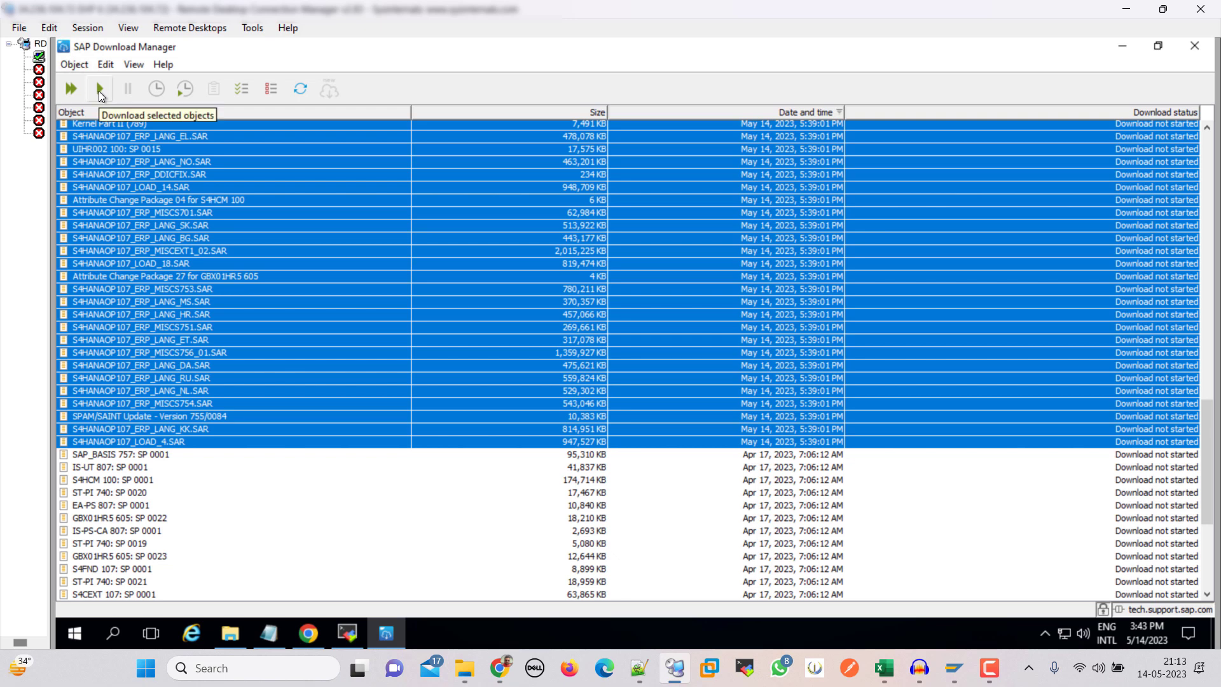
Download the 106 selected objects into D:\s422media and bring up the Excel upgrade plan
left_click(99, 91)
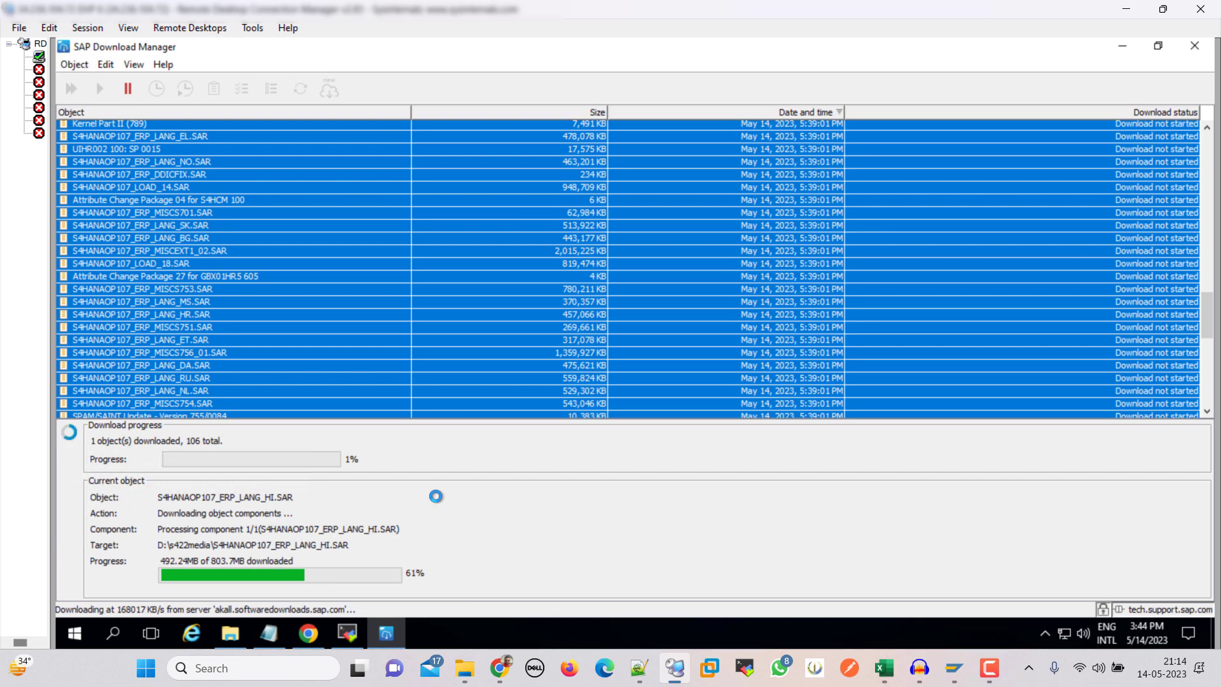
left_click(884, 671)
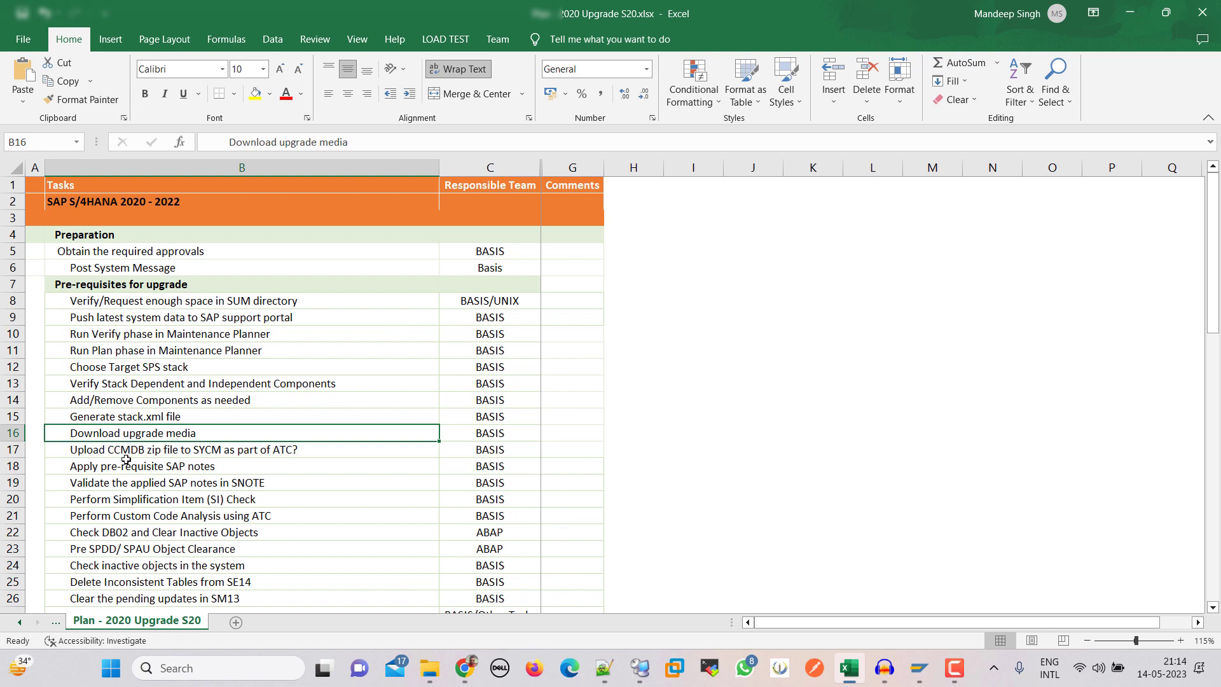
Select row 17's Download upgrade media task in the plan, then return to Download Manager
left_click(16, 450)
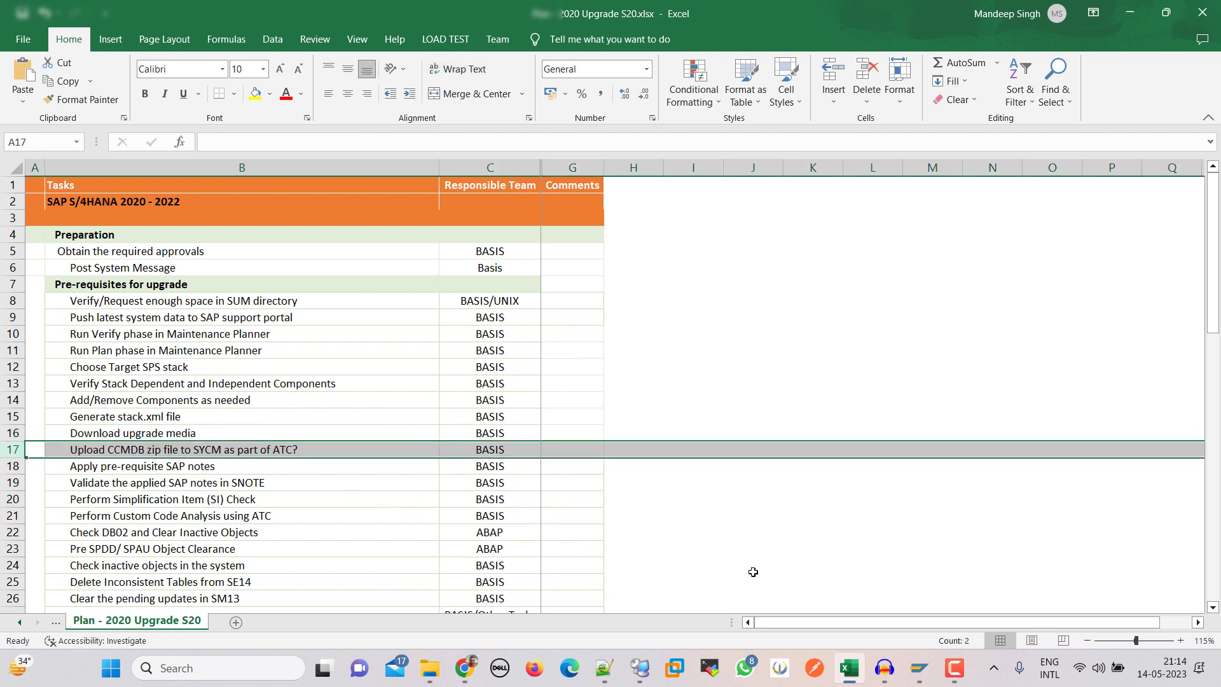
mouse_move(850, 678)
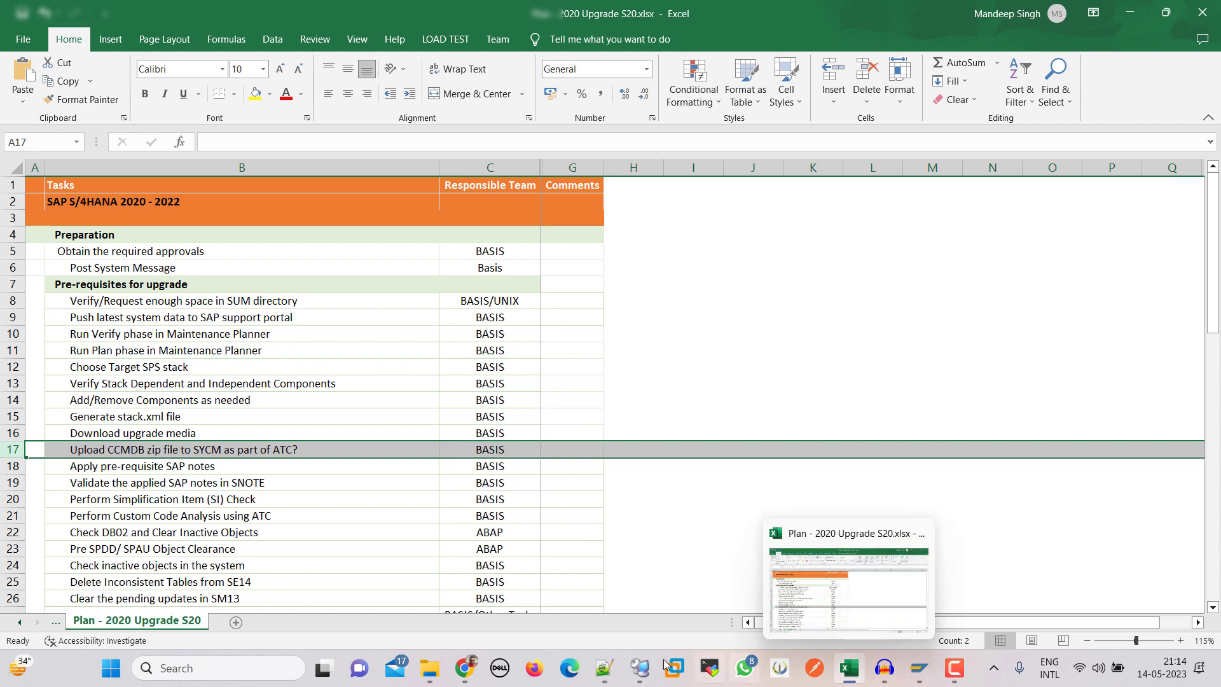
left_click(640, 667)
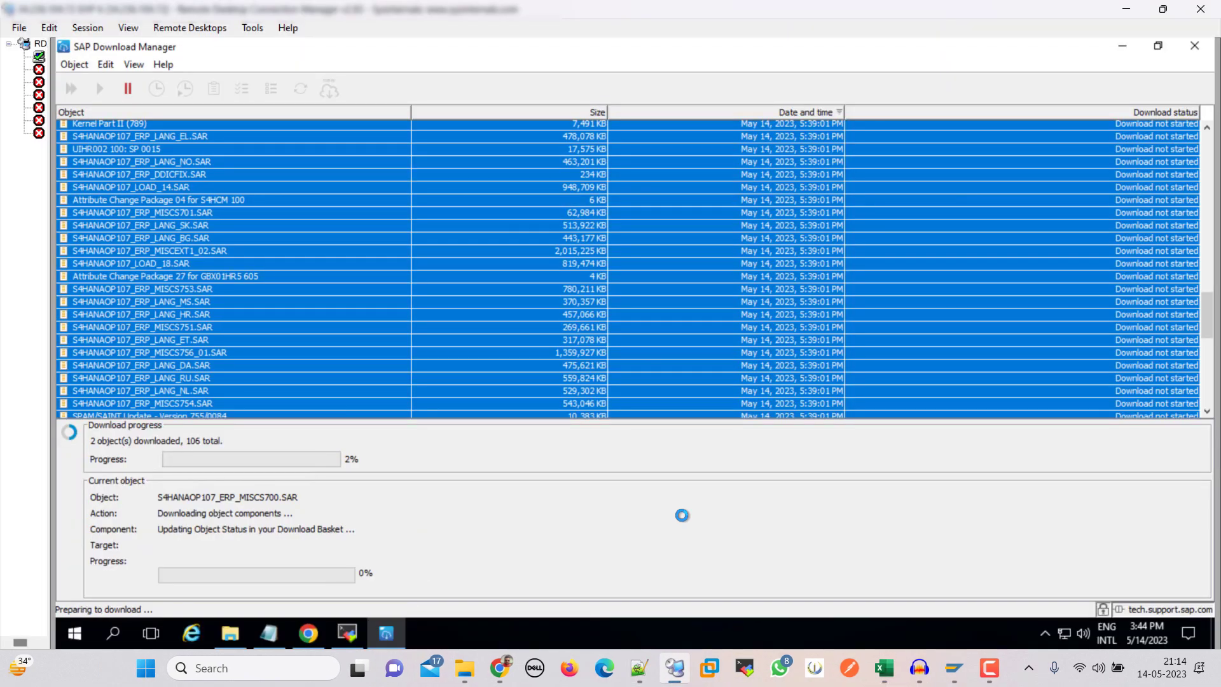